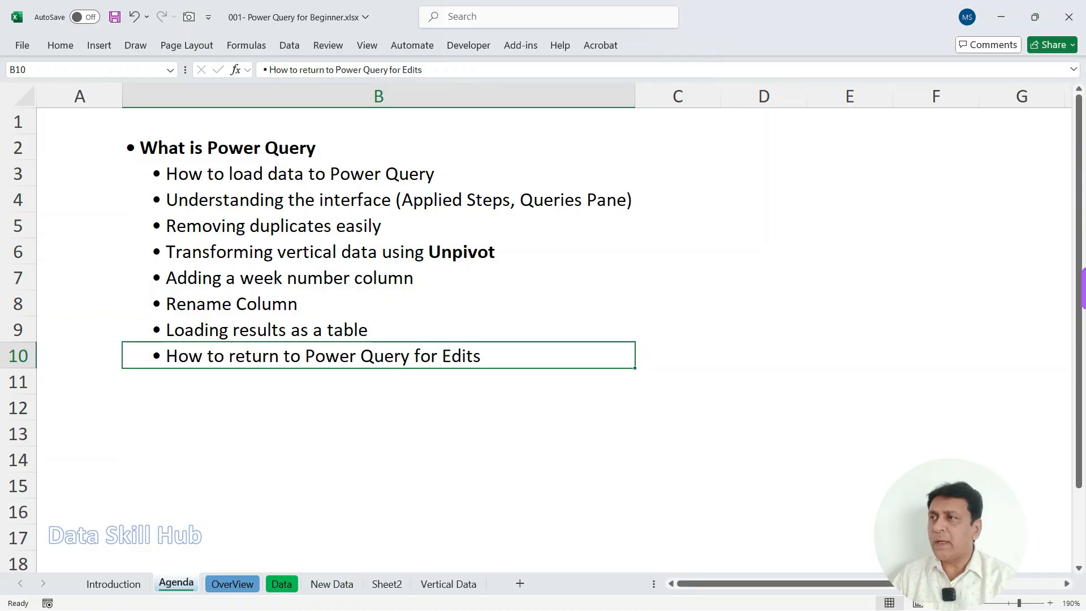
Step: Review the Power Query topics on the Agenda sheet, from loading data to returning for edits
{"action": "key", "text": "ctrl+Up"}
{"action": "key", "text": "Down"}
{"action": "key", "text": "shift+Down"}
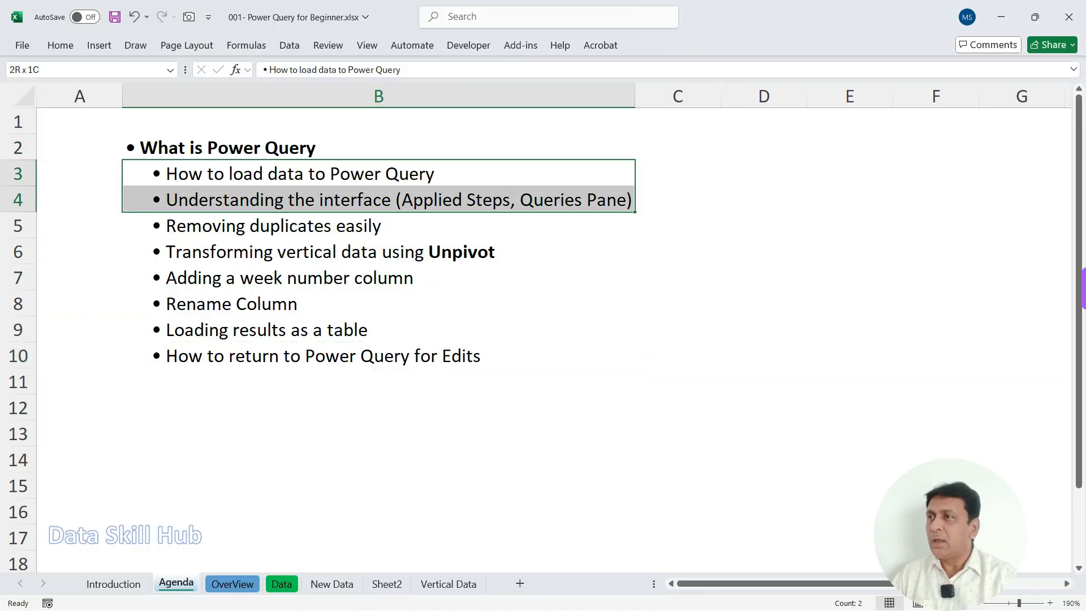
{"action": "key", "text": "shift+Down"}
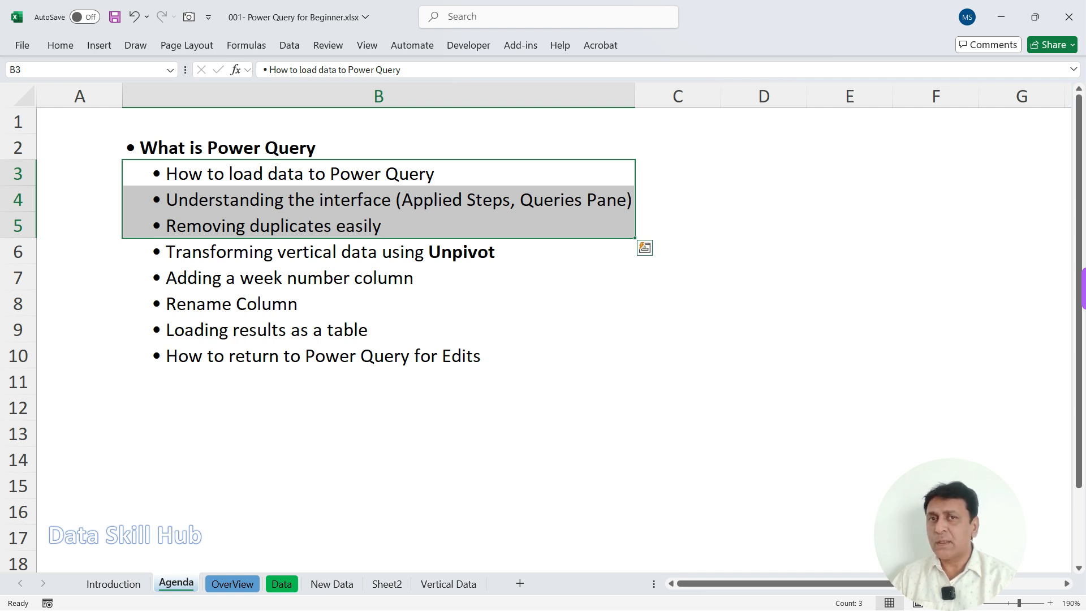
{"action": "key", "text": "Down"}
{"action": "key", "text": "shift+Down"}
{"action": "key", "text": "shift+Down"}
{"action": "key", "text": "shift+Down"}
{"action": "key", "text": "Down"}
{"action": "key", "text": "shift+Down"}
{"action": "key", "text": "shift+Down"}
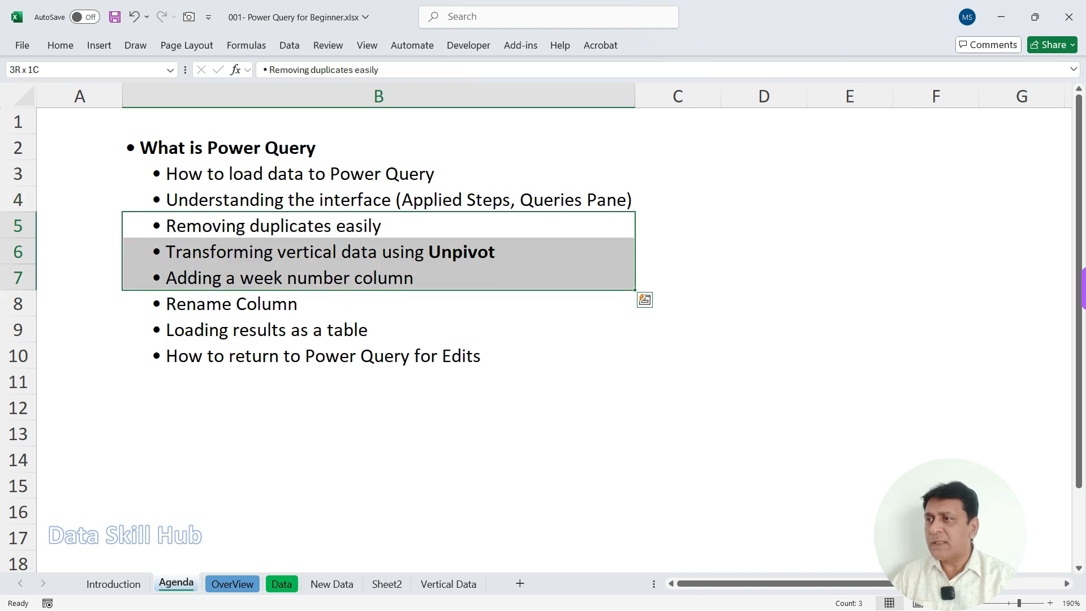
{"action": "key", "text": "shift+Down"}
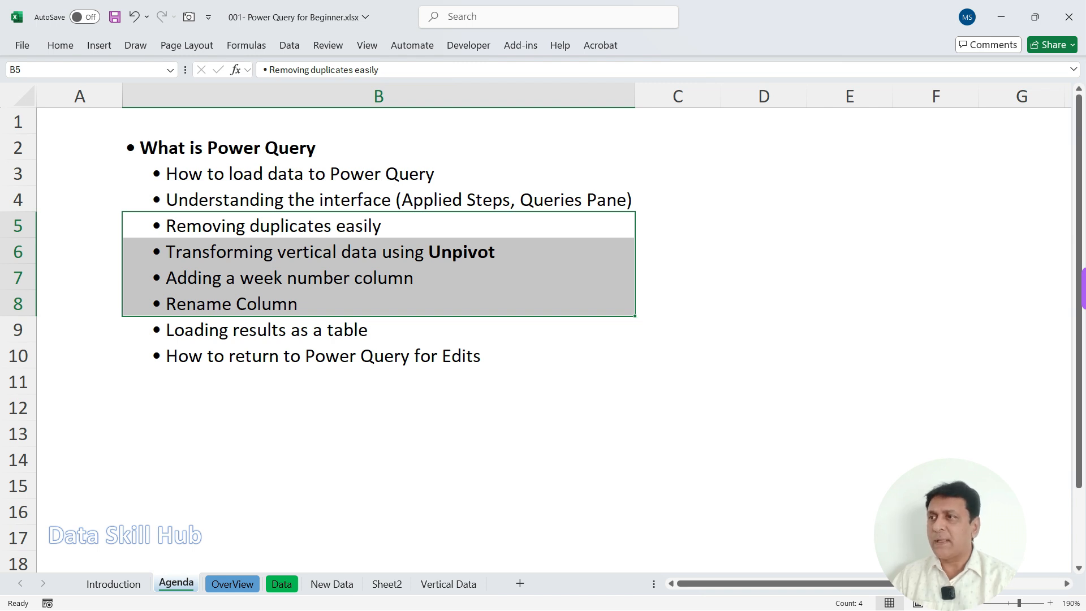
{"action": "left_click", "coordinate": [379, 330]}
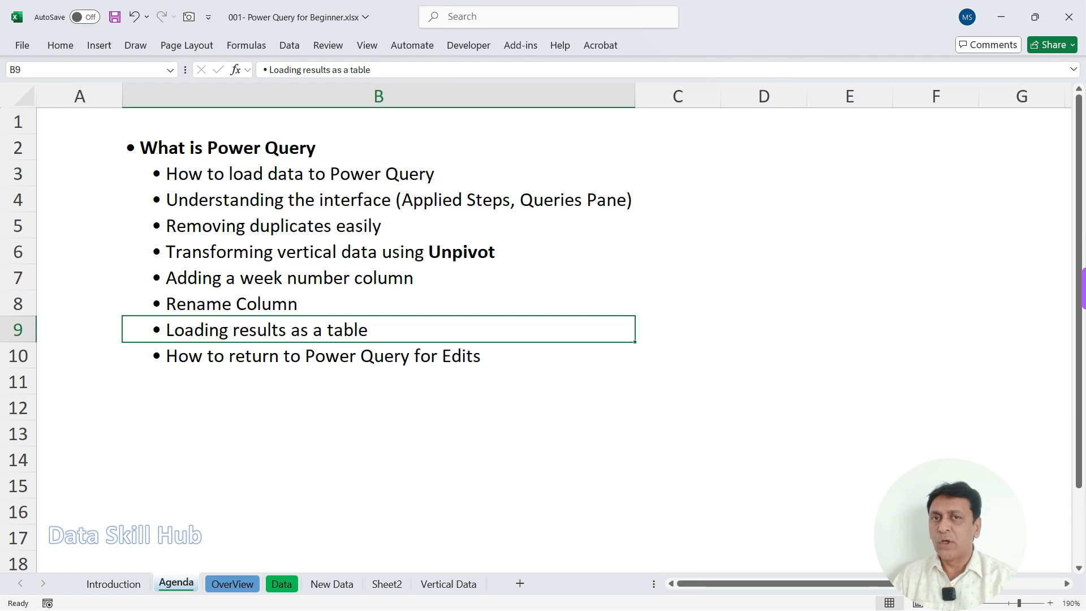
{"action": "key", "text": "Down"}
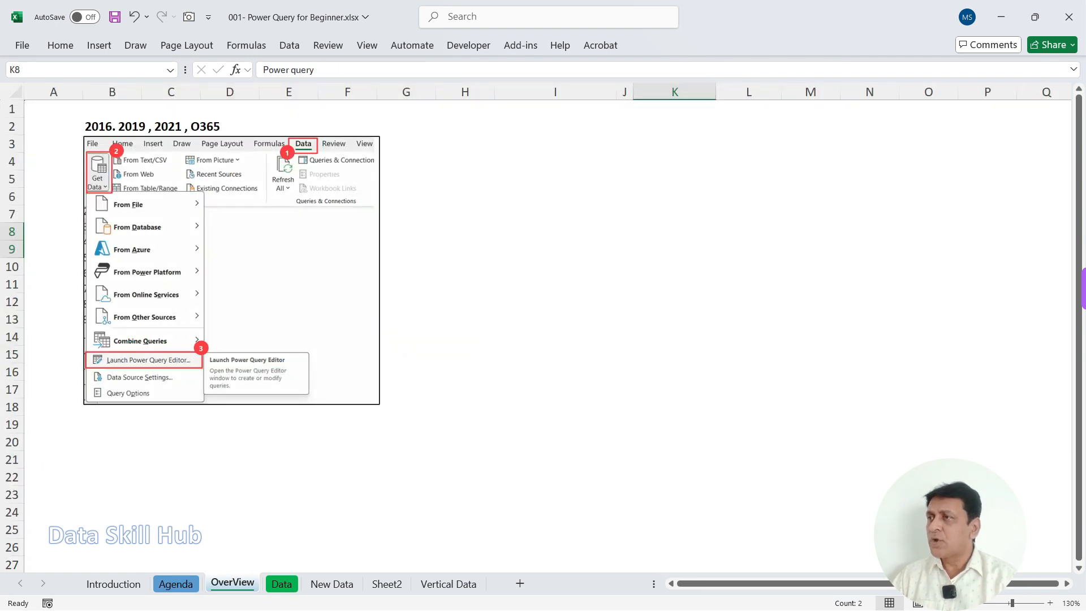
Step: Mark the supported Excel versions, Get Data and Launch Power Query Editor with red pen annotations on the OverView sheet
{"action": "mouse_move", "coordinate": [104, 104]}
{"action": "left_mouse_down"}
{"action": "mouse_move", "coordinate": [70, 148]}
{"action": "mouse_move", "coordinate": [242, 131]}
{"action": "mouse_move", "coordinate": [23, 72]}
{"action": "mouse_move", "coordinate": [20, 82]}
{"action": "mouse_move", "coordinate": [115, 118]}
{"action": "mouse_move", "coordinate": [137, 96]}
{"action": "left_mouse_up"}
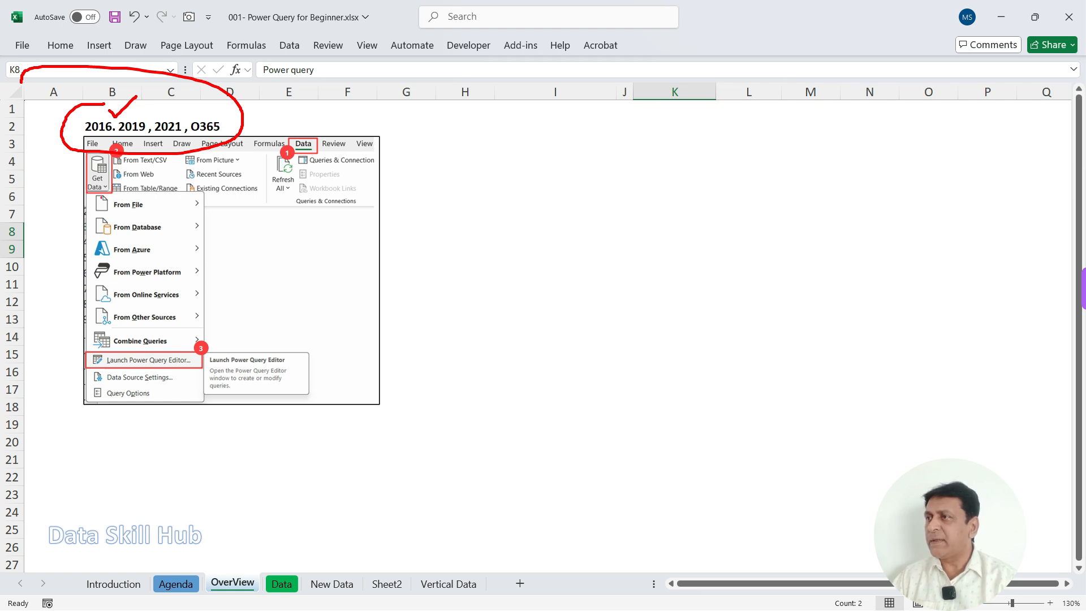
{"action": "left_click_drag", "start_coordinate": [46, 192], "coordinate": [107, 164]}
{"action": "left_click_drag", "start_coordinate": [51, 199], "coordinate": [101, 180]}
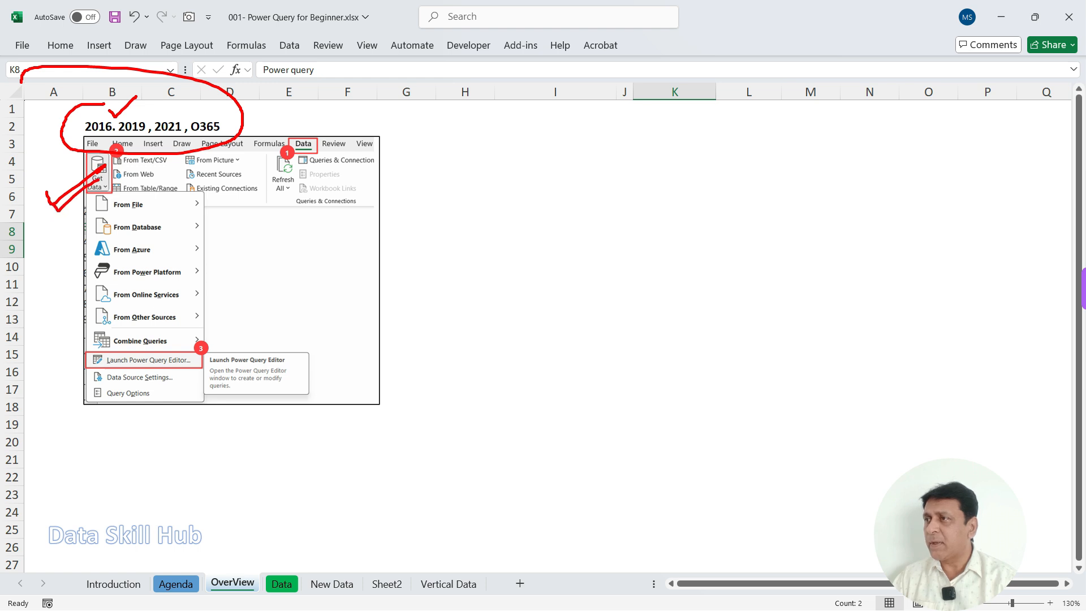
{"action": "mouse_move", "coordinate": [155, 346]}
{"action": "left_mouse_down"}
{"action": "mouse_move", "coordinate": [146, 396]}
{"action": "mouse_move", "coordinate": [119, 331]}
{"action": "mouse_move", "coordinate": [81, 342]}
{"action": "left_mouse_up"}
Step: Annotate the Source and Power query blocks of the data-flow diagram with red outlines and arrows, and clear all the markings
{"action": "left_click_drag", "start_coordinate": [629, 204], "coordinate": [714, 317]}
{"action": "mouse_move", "coordinate": [679, 224]}
{"action": "left_mouse_down"}
{"action": "mouse_move", "coordinate": [729, 193]}
{"action": "mouse_move", "coordinate": [711, 190]}
{"action": "left_mouse_up"}
{"action": "mouse_move", "coordinate": [687, 270]}
{"action": "left_mouse_down"}
{"action": "mouse_move", "coordinate": [742, 289]}
{"action": "mouse_move", "coordinate": [735, 310]}
{"action": "left_mouse_up"}
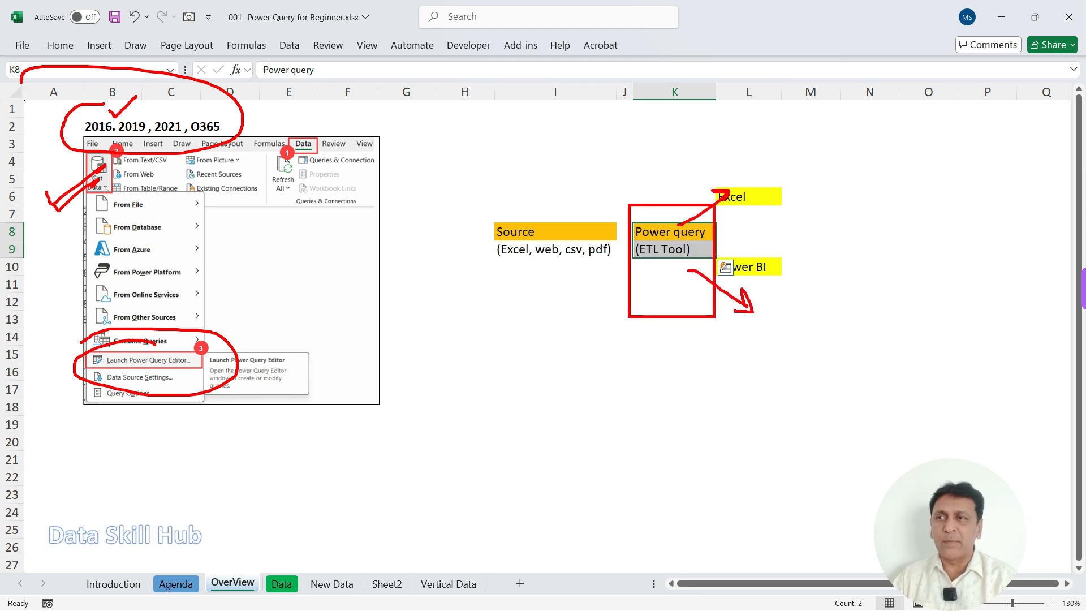
{"action": "left_click_drag", "start_coordinate": [447, 182], "coordinate": [530, 189]}
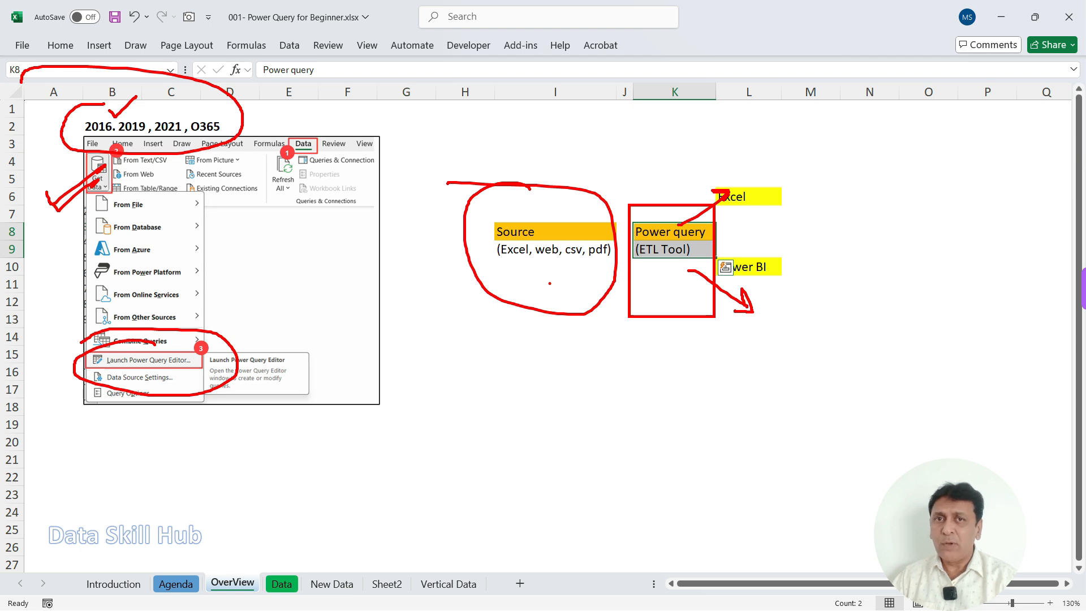
{"action": "mouse_move", "coordinate": [556, 262]}
{"action": "left_mouse_down"}
{"action": "mouse_move", "coordinate": [539, 281]}
{"action": "mouse_move", "coordinate": [588, 280]}
{"action": "left_mouse_up"}
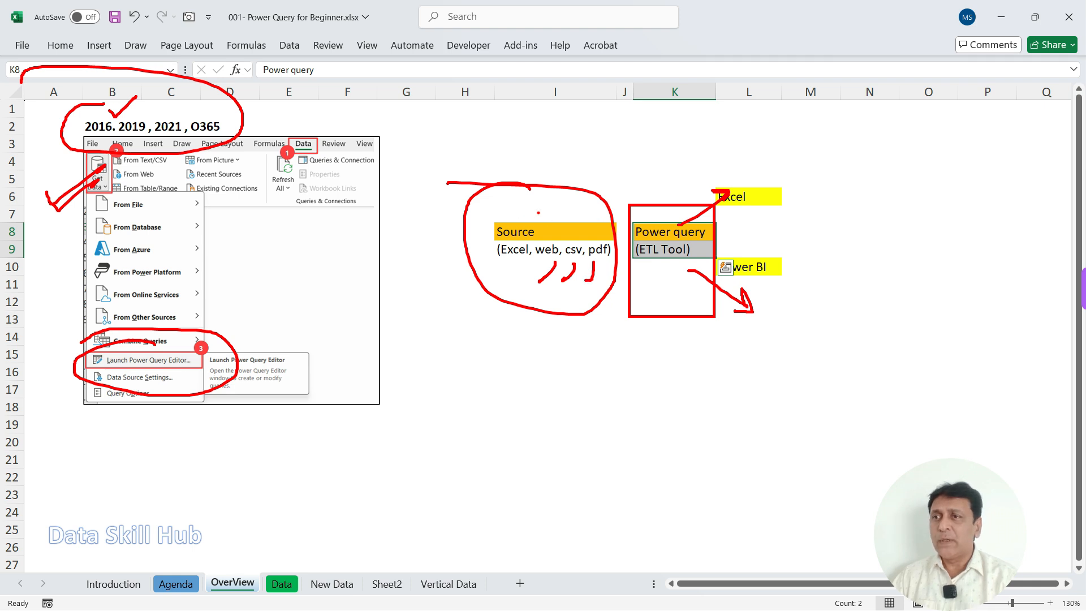
{"action": "mouse_move", "coordinate": [668, 212]}
{"action": "left_mouse_down"}
{"action": "mouse_move", "coordinate": [707, 281]}
{"action": "mouse_move", "coordinate": [636, 211]}
{"action": "left_mouse_up"}
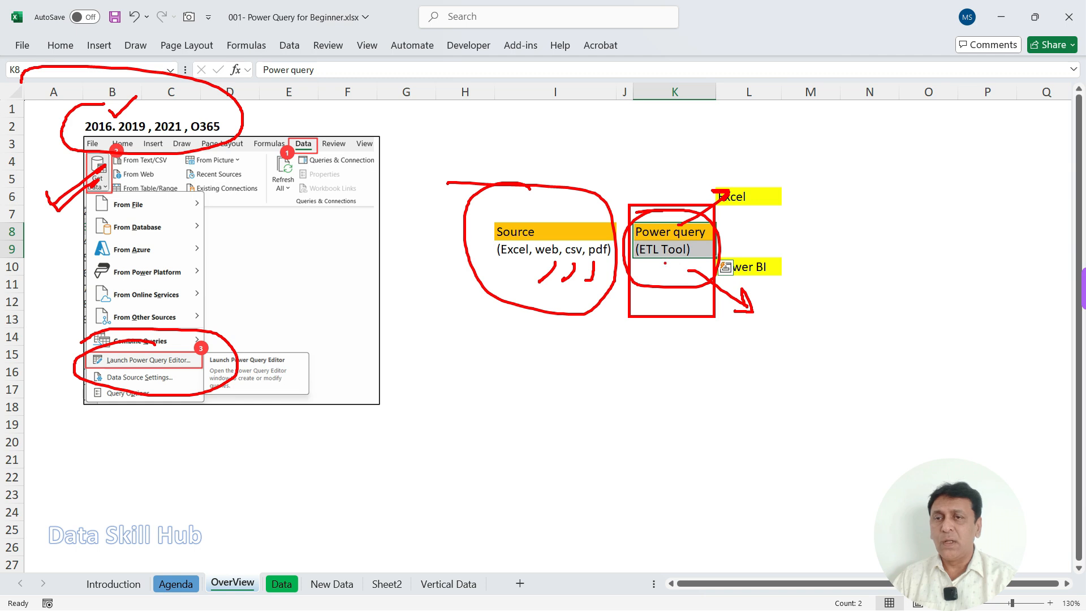
{"action": "left_click_drag", "start_coordinate": [707, 230], "coordinate": [740, 216]}
{"action": "key", "text": "e"}
Step: Circle the Excel and Power BI outputs in red and erase the circles
{"action": "mouse_move", "coordinate": [728, 178]}
{"action": "left_mouse_down"}
{"action": "mouse_move", "coordinate": [790, 186]}
{"action": "mouse_move", "coordinate": [700, 179]}
{"action": "left_mouse_up"}
{"action": "left_click_drag", "start_coordinate": [736, 245], "coordinate": [776, 247]}
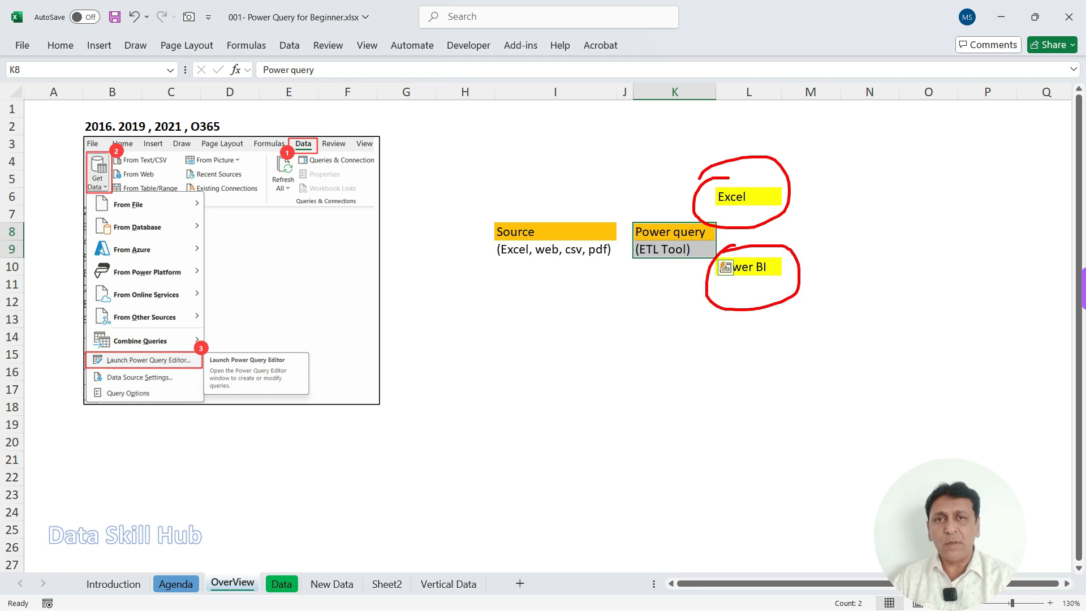
{"action": "key", "text": "e"}
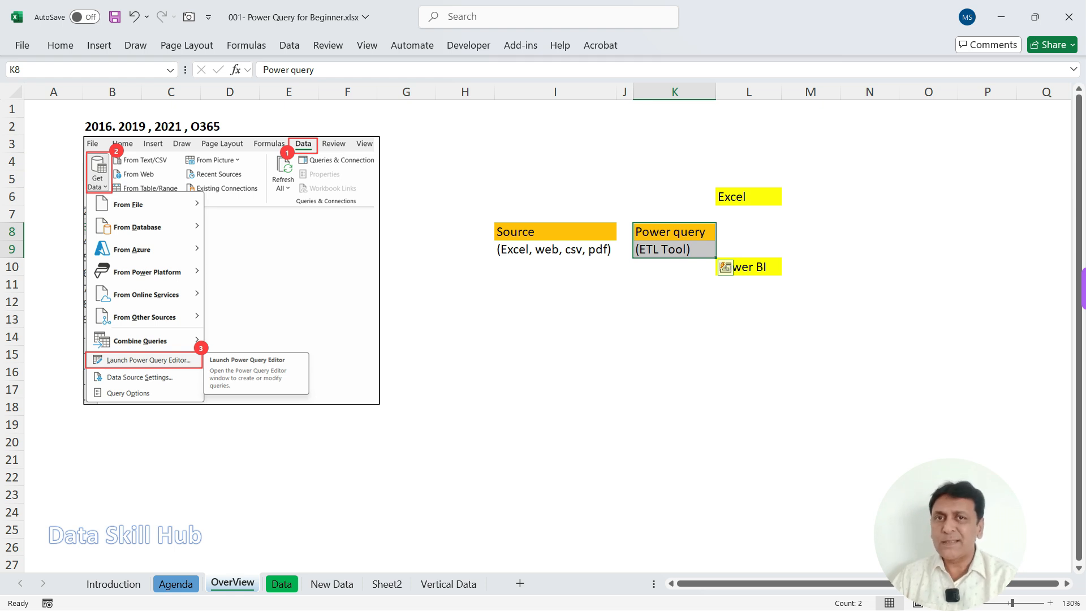
Step: Go to the Data sheet and examine its header row, the products and the FB, Insta and X columns
{"action": "key", "text": "ctrl+Page_Down"}
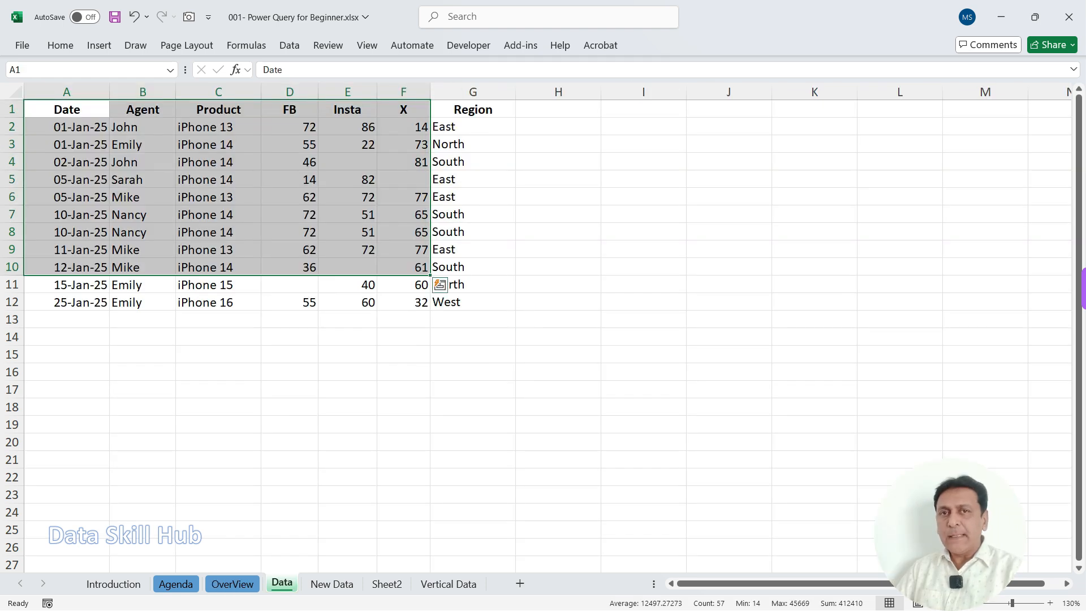
{"action": "left_click", "coordinate": [347, 250]}
{"action": "left_click_drag", "start_coordinate": [67, 109], "coordinate": [472, 145]}
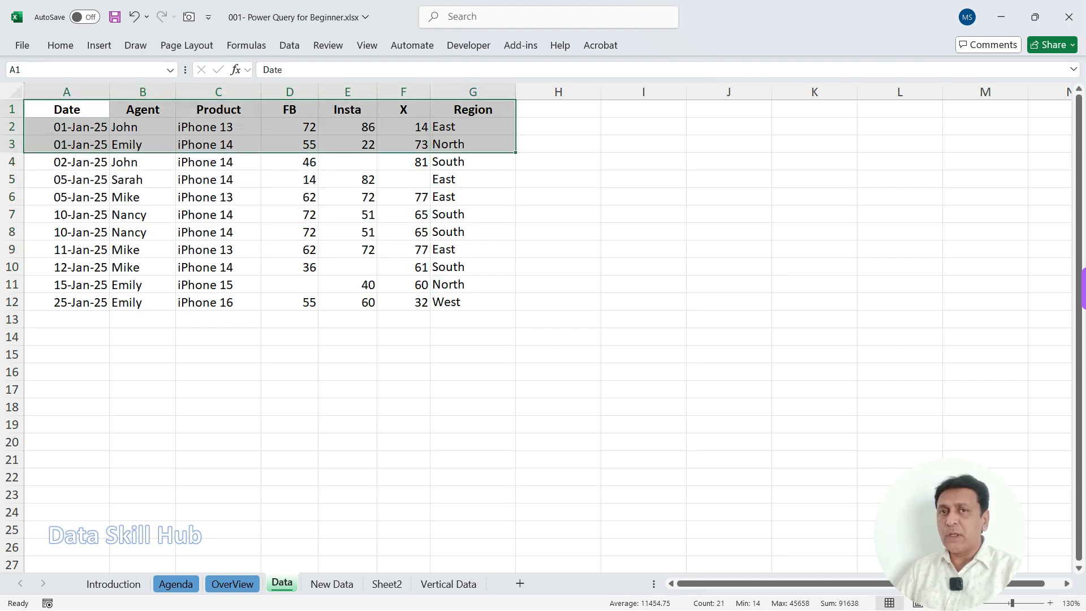
{"action": "key", "text": "Down"}
{"action": "key", "text": "Right"}
{"action": "key", "text": "Right"}
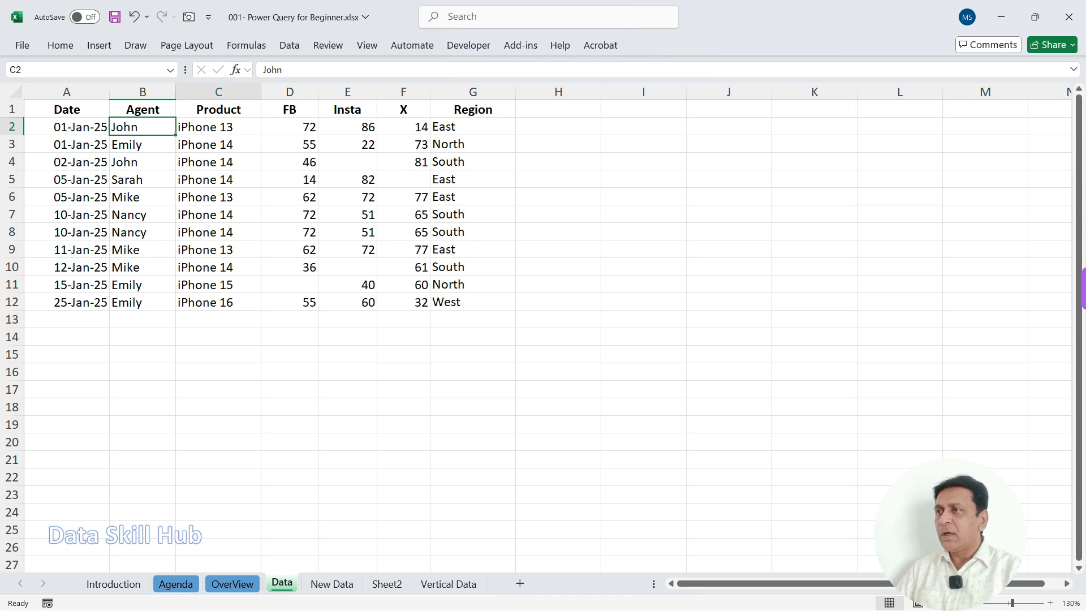
{"action": "key", "text": "shift+Down"}
{"action": "key", "text": "shift+Down"}
{"action": "key", "text": "shift+Down"}
{"action": "key", "text": "shift+Down"}
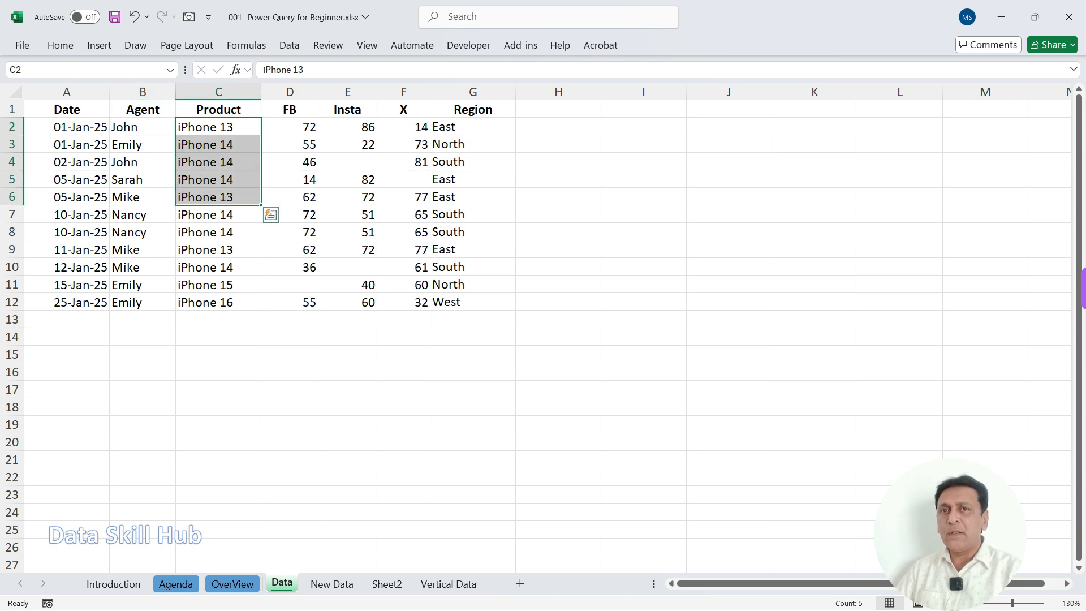
{"action": "key", "text": "Right"}
{"action": "key", "text": "shift+Right"}
{"action": "key", "text": "shift+Right"}
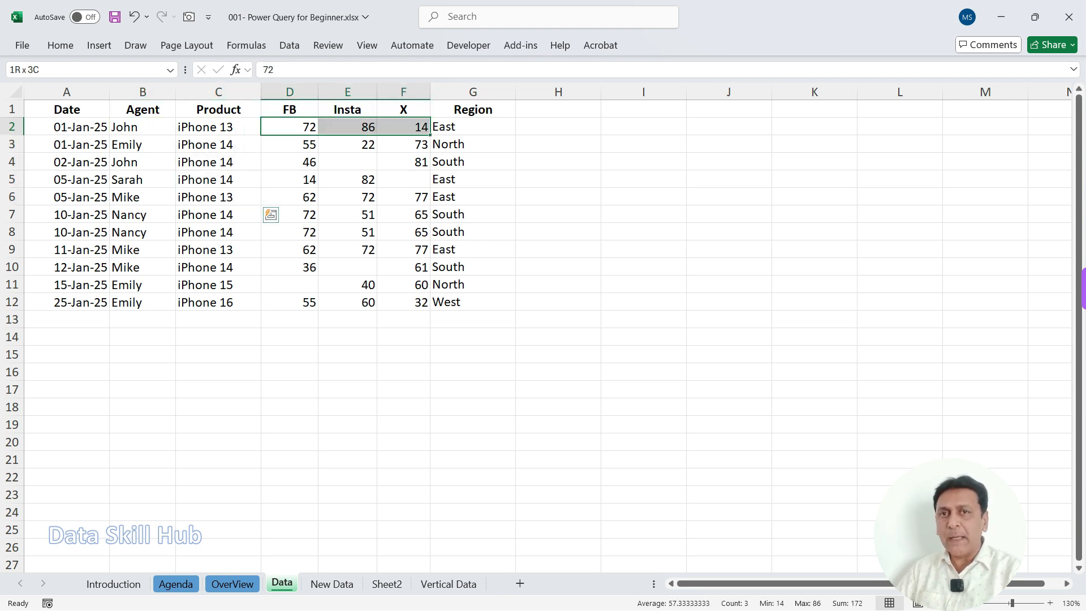
Step: Inspect the first record of the dataset field by field, from Date across to Region
{"action": "key", "text": "Home"}
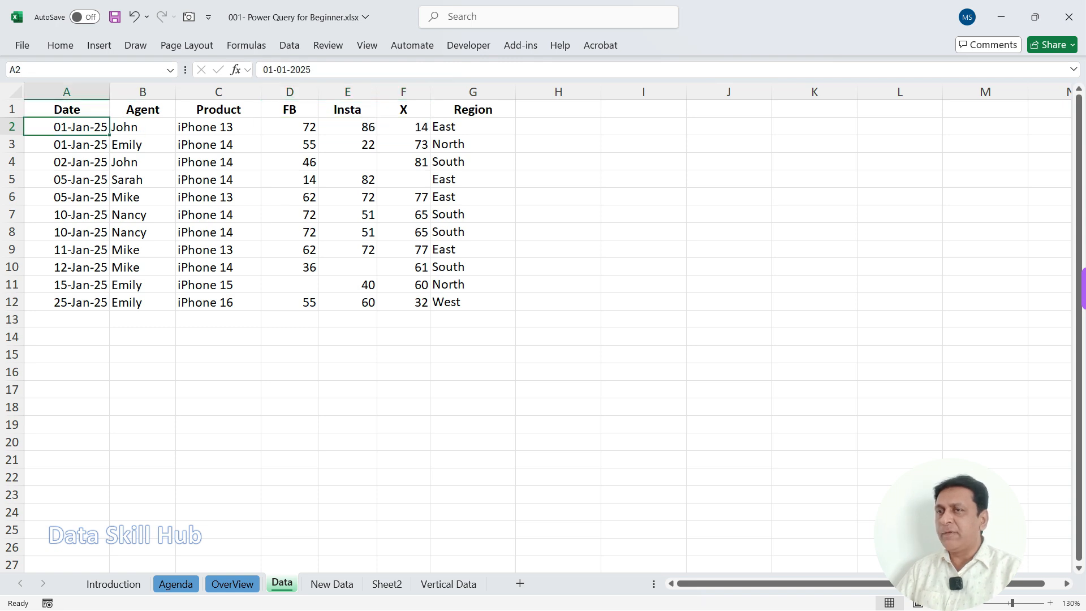
{"action": "key", "text": "shift+Right"}
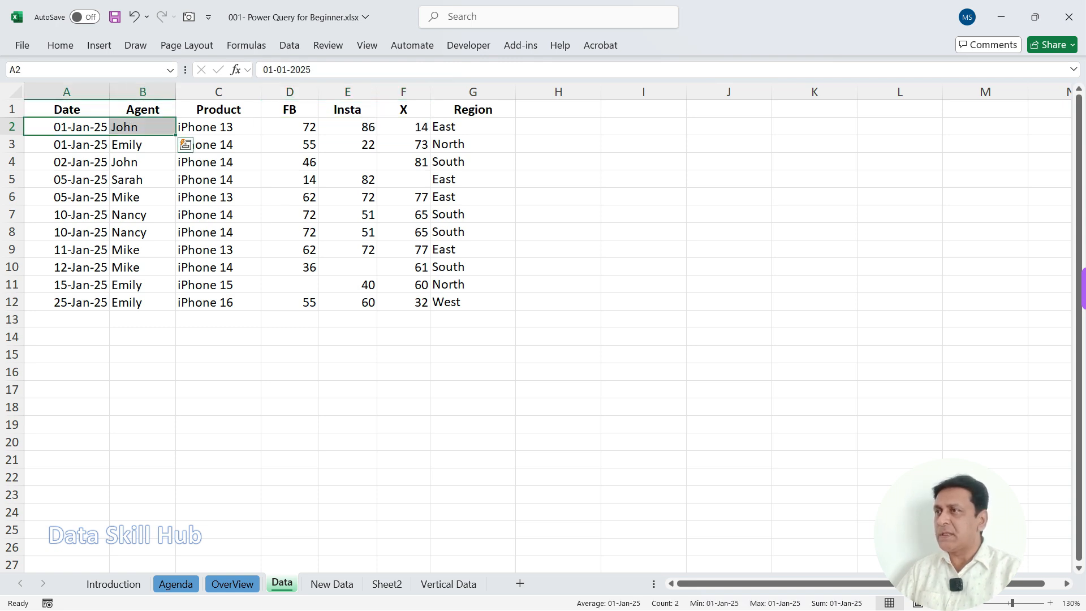
{"action": "key", "text": "Right"}
{"action": "key", "text": "Right"}
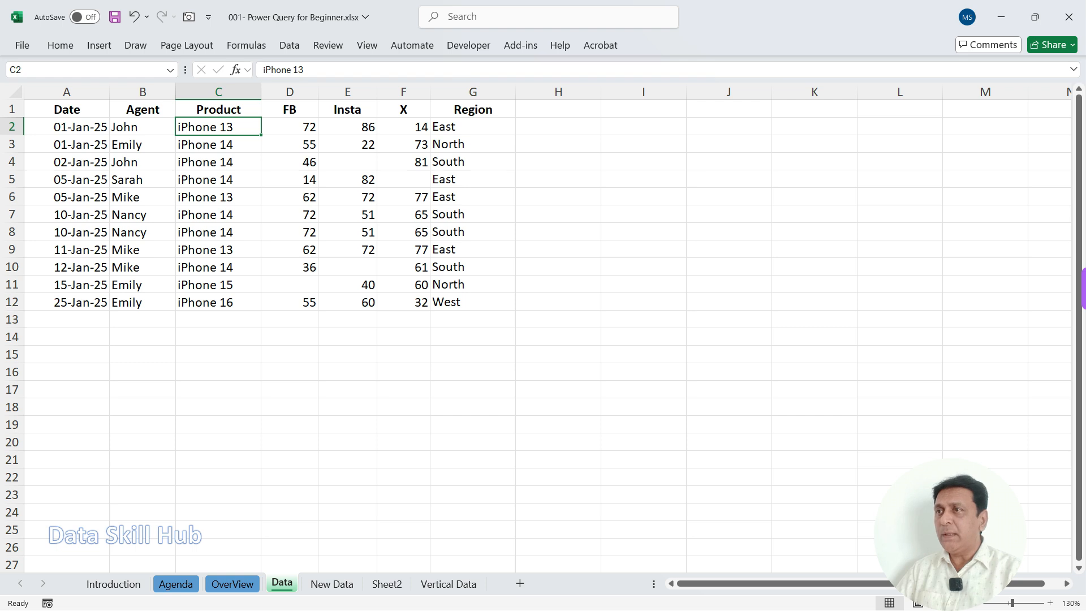
{"action": "key", "text": "Right"}
{"action": "key", "text": "shift+Right"}
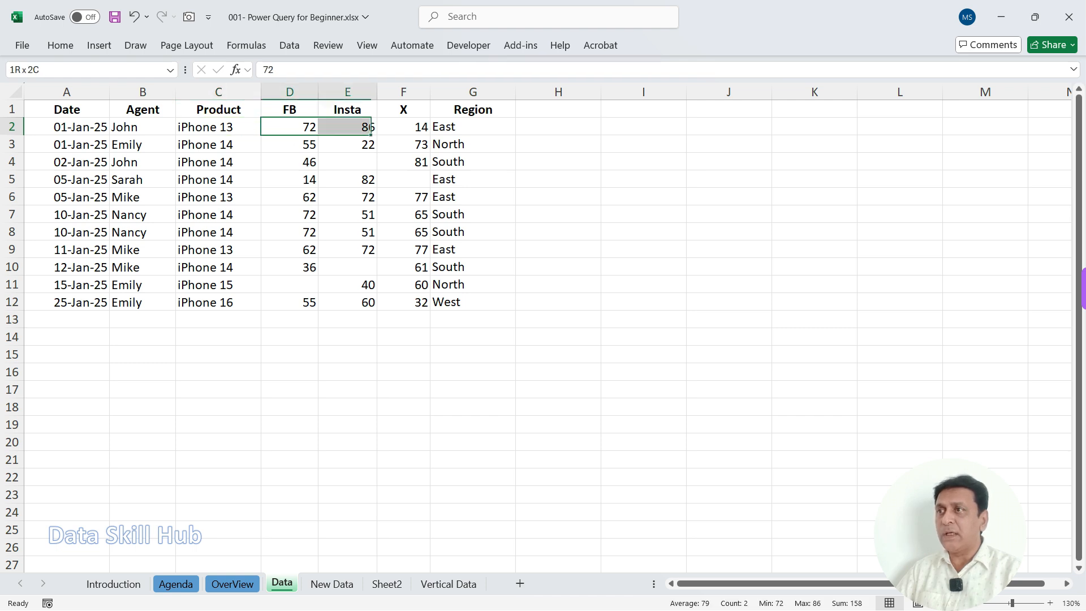
{"action": "key", "text": "shift+Right"}
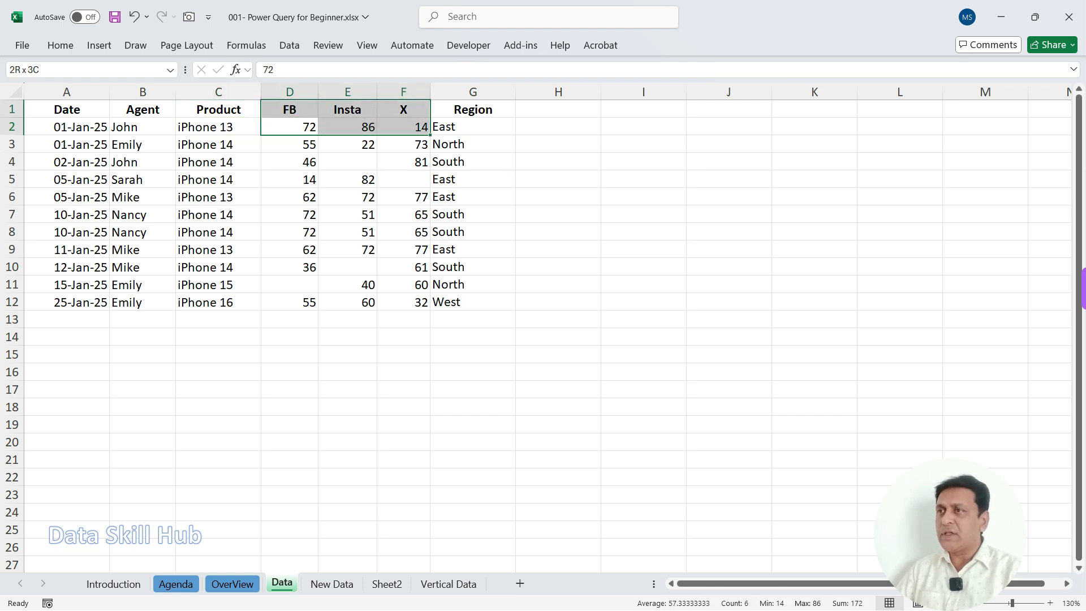
{"action": "key", "text": "Right"}
{"action": "key", "text": "Right"}
{"action": "key", "text": "Right"}
Step: Check the last record and the empty rows beneath it in A12:F19, as well as individual Agent and Date entries
{"action": "left_click", "coordinate": [219, 197]}
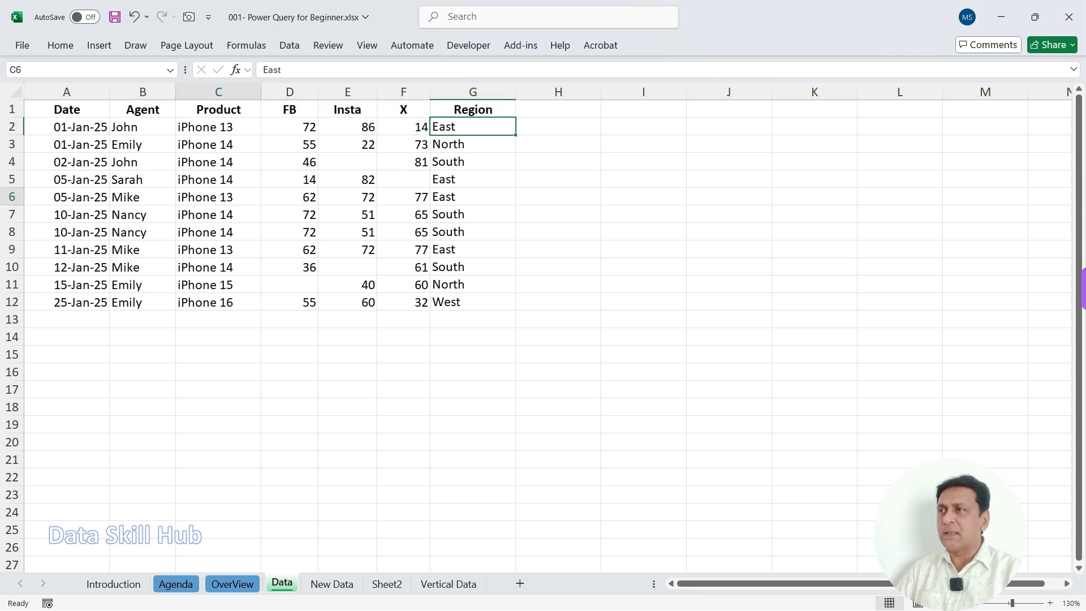
{"action": "left_click_drag", "start_coordinate": [66, 302], "coordinate": [404, 425]}
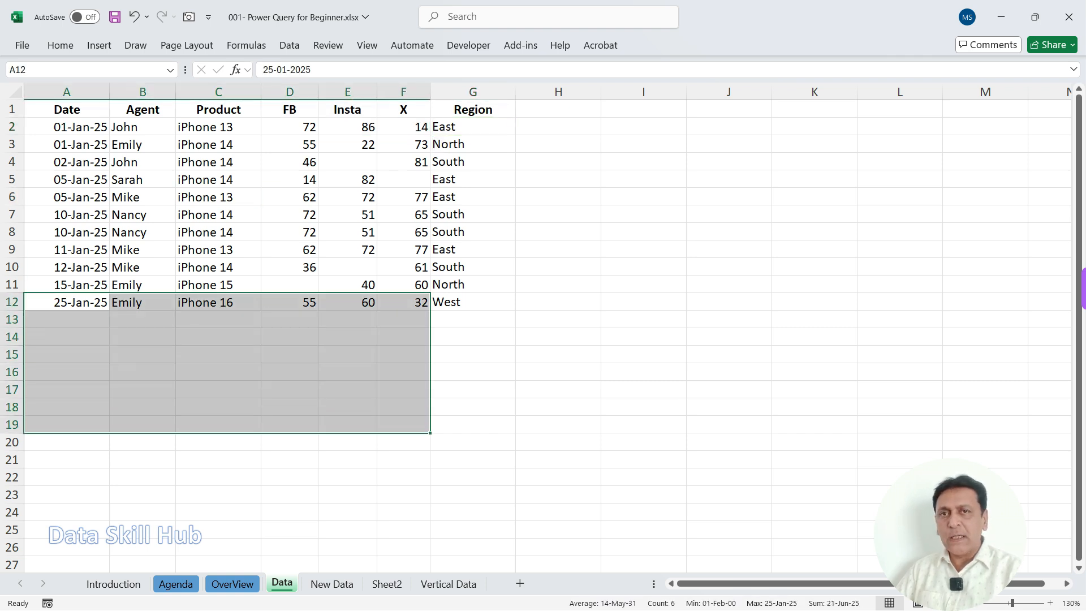
{"action": "left_click", "coordinate": [142, 249]}
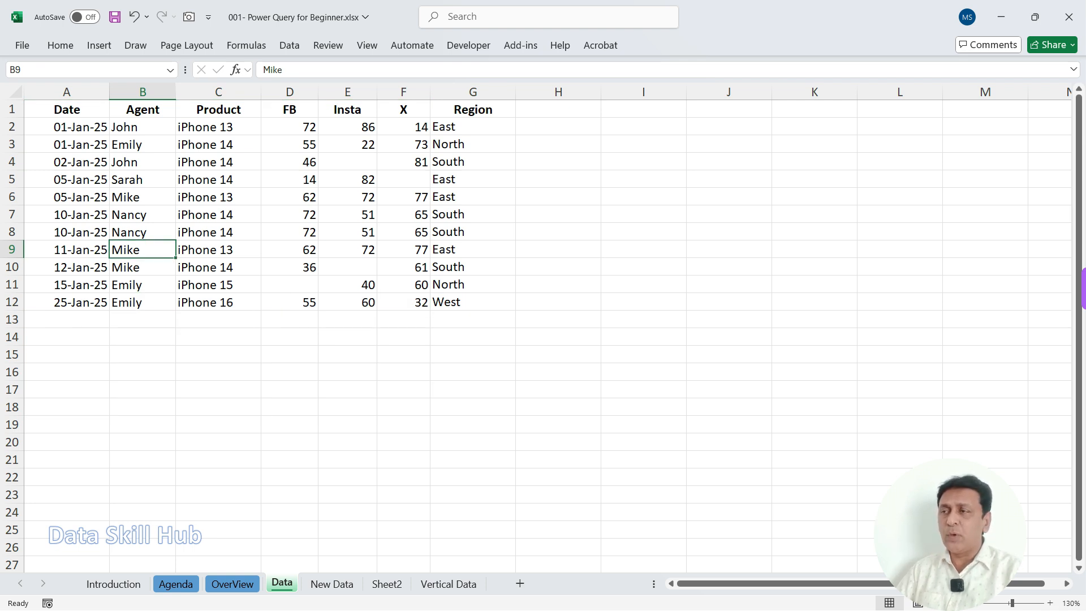
{"action": "left_click", "coordinate": [66, 197]}
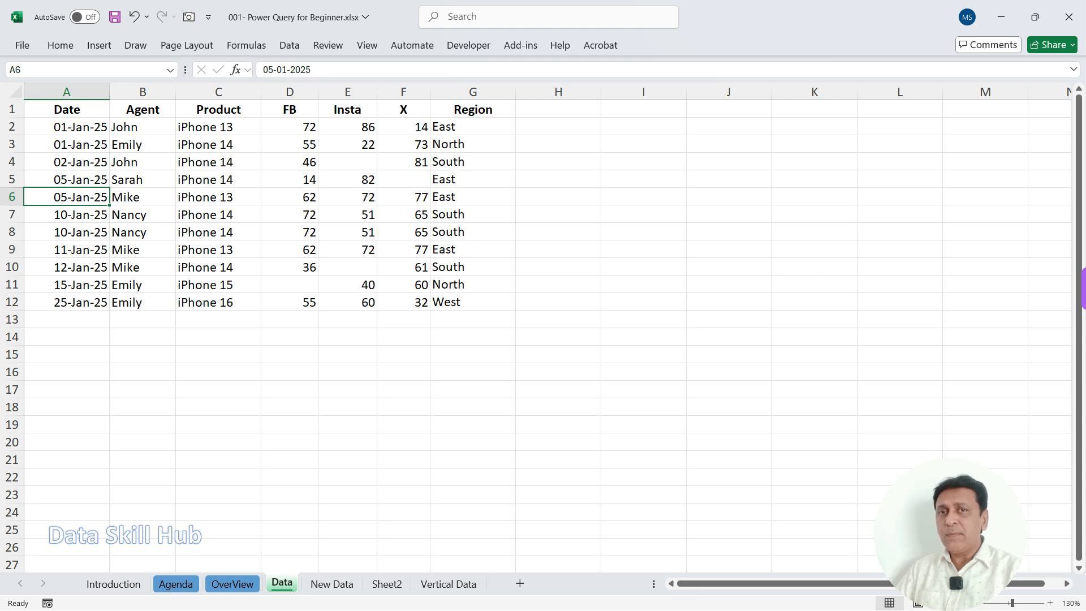
Step: Turn on AutoFilter for the dataset's header row
{"action": "left_click", "coordinate": [142, 109]}
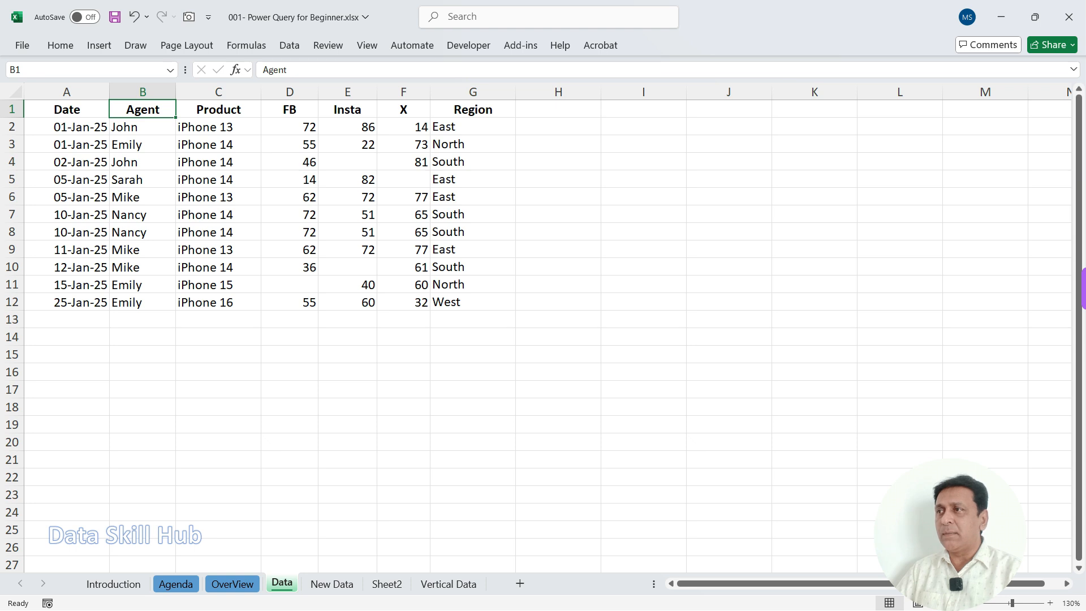
{"action": "left_click", "coordinate": [142, 126]}
{"action": "left_click", "coordinate": [143, 109]}
{"action": "key", "text": "alt"}
{"action": "key", "text": "d"}
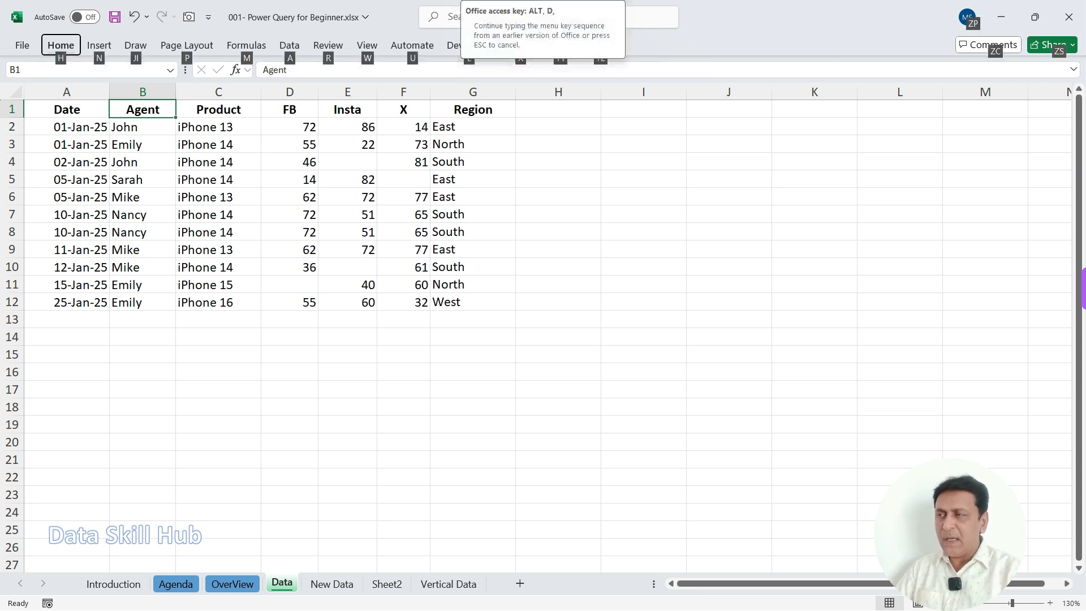
{"action": "key", "text": "f"}
{"action": "key", "text": "f"}
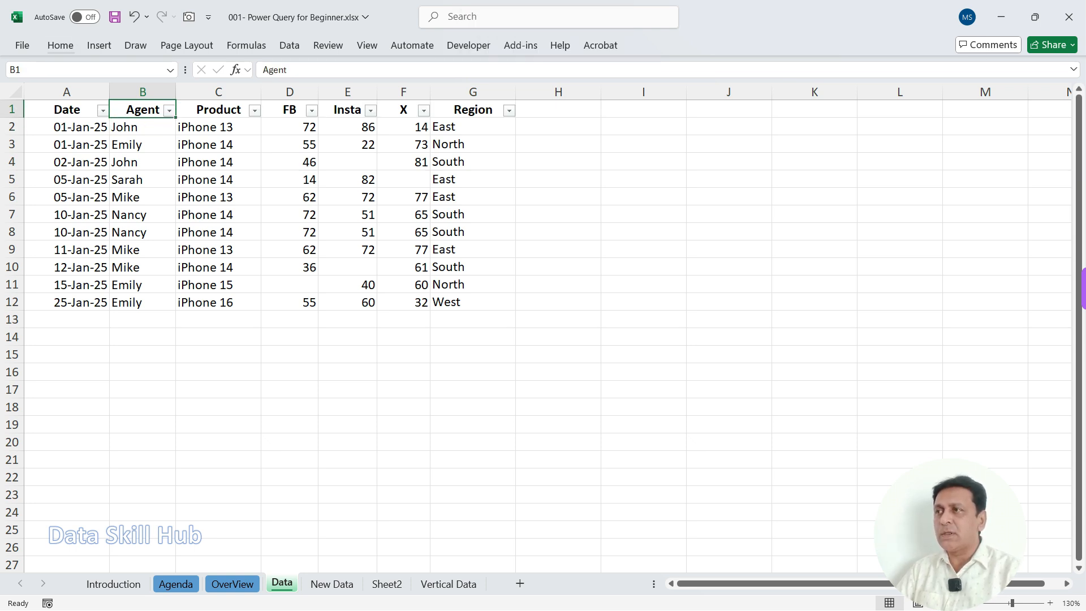
Step: Examine the Agent and Product columns and their filter lists without applying any filter
{"action": "key", "text": "shift+Down"}
{"action": "key", "text": "shift+Down"}
{"action": "key", "text": "shift+Down"}
{"action": "key", "text": "shift+Down"}
{"action": "key", "text": "shift+Down"}
{"action": "key", "text": "shift+Down"}
{"action": "key", "text": "shift+Down"}
{"action": "key", "text": "shift+Down"}
{"action": "key", "text": "shift+Down"}
{"action": "key", "text": "shift+Down"}
{"action": "key", "text": "alt+Down"}
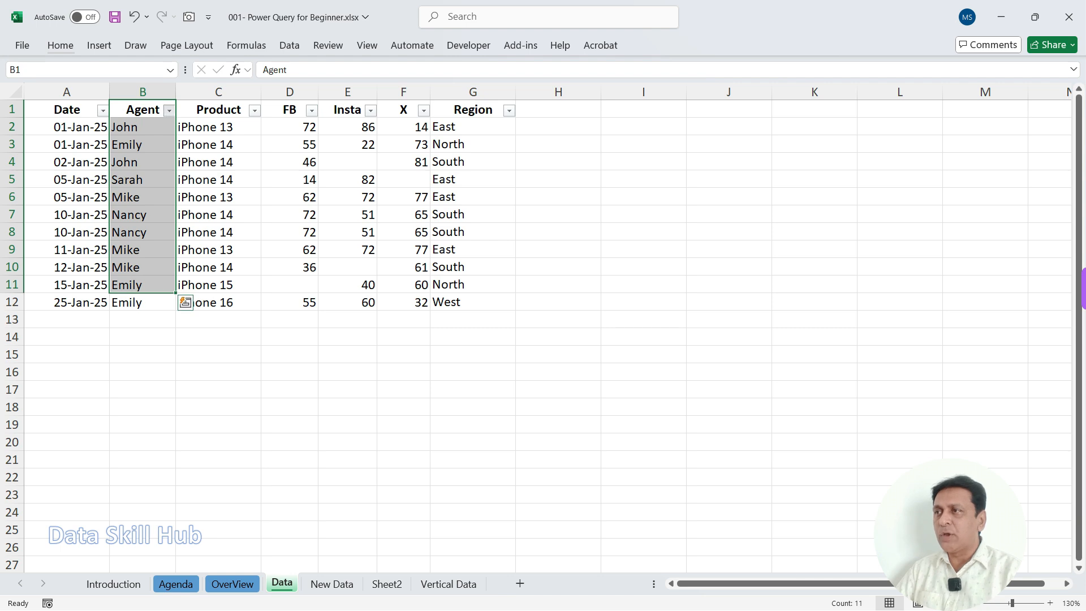
{"action": "key", "text": "Escape"}
{"action": "left_click", "coordinate": [218, 127]}
{"action": "left_click_drag", "start_coordinate": [218, 110], "coordinate": [218, 300]}
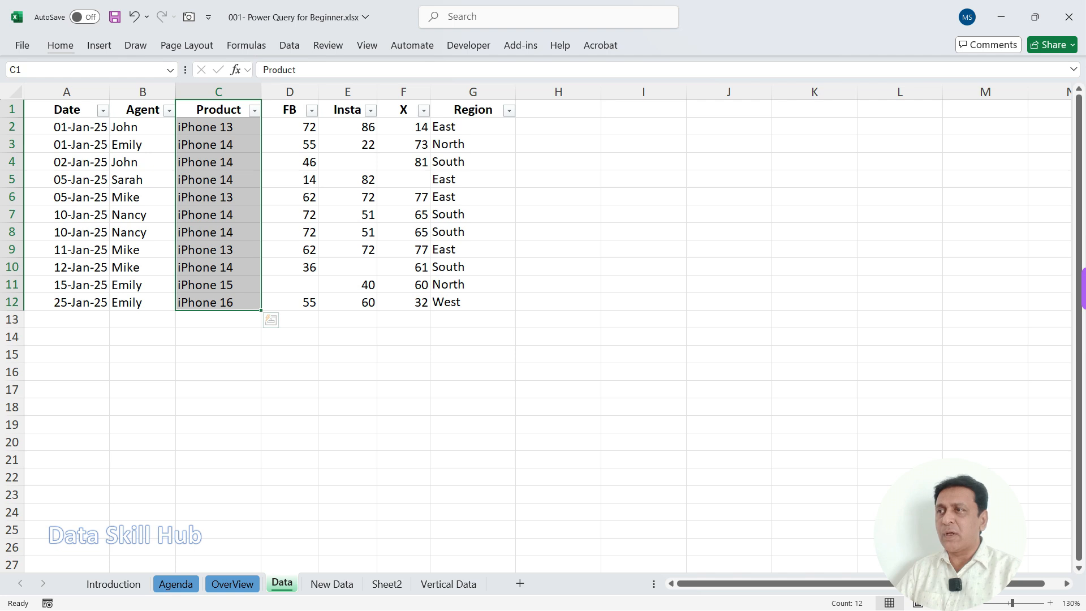
{"action": "left_click", "coordinate": [218, 179]}
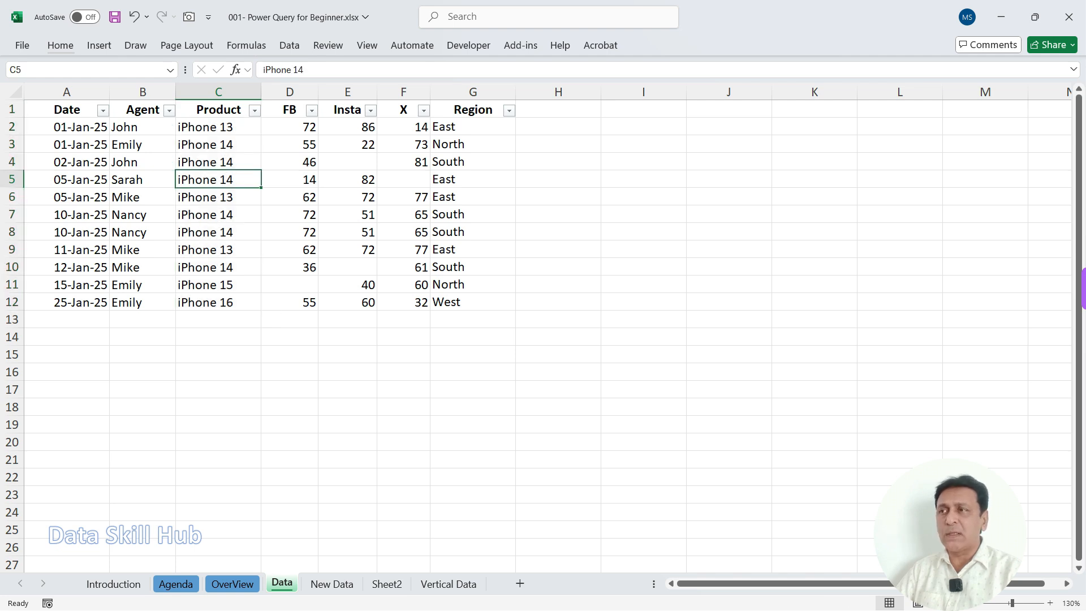
{"action": "left_click", "coordinate": [255, 110]}
{"action": "key", "text": "Escape"}
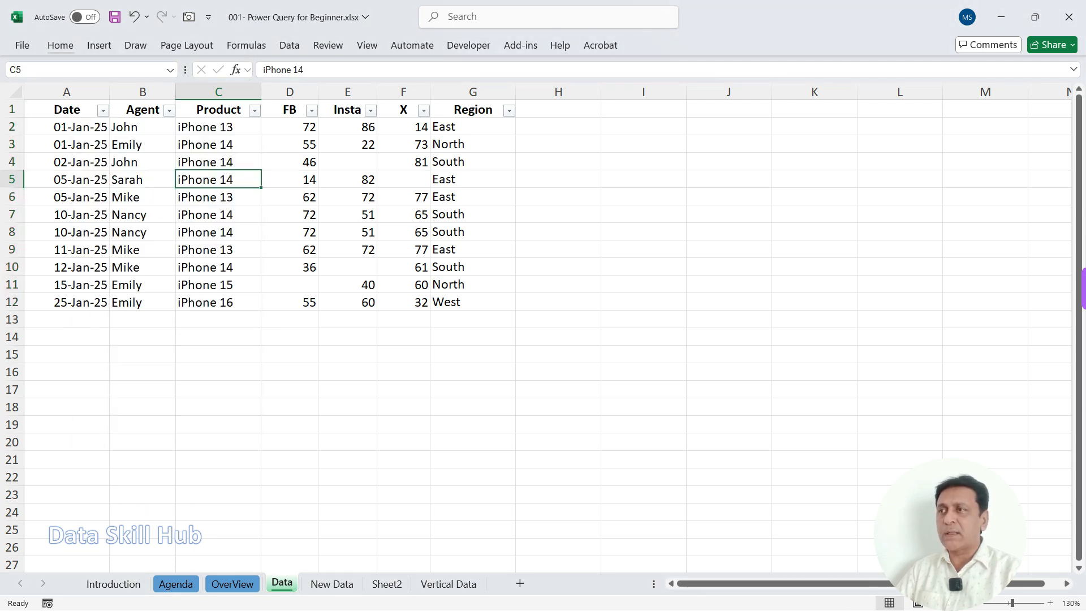
Step: Examine the Region column and the three channel columns FB, Insta and X in the dataset
{"action": "left_click", "coordinate": [473, 109]}
{"action": "left_click_drag", "start_coordinate": [473, 109], "coordinate": [473, 302]}
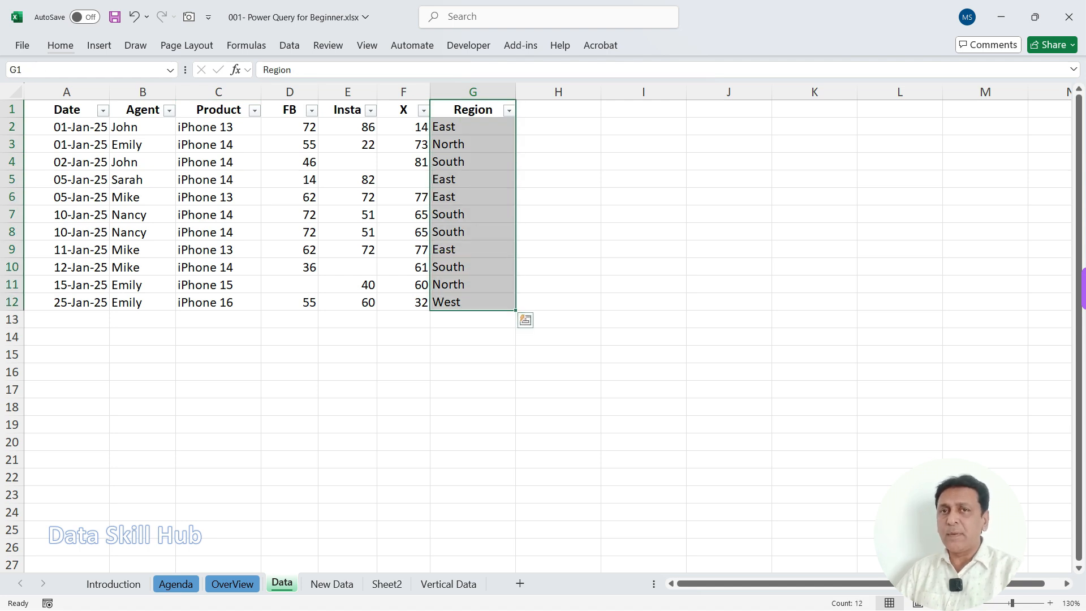
{"action": "left_click", "coordinate": [473, 249]}
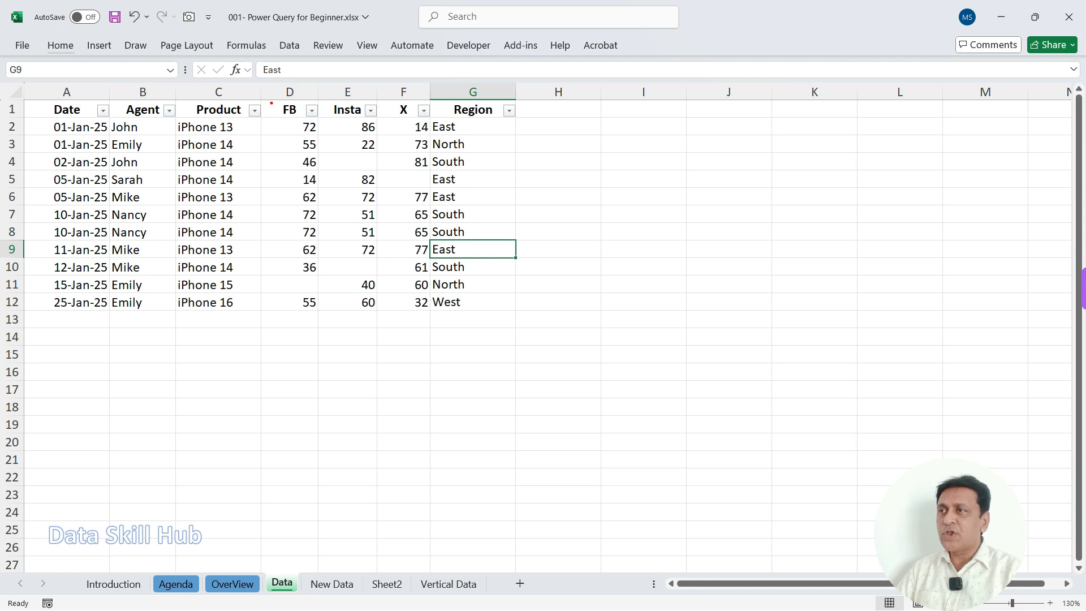
{"action": "left_click_drag", "start_coordinate": [262, 96], "coordinate": [433, 119]}
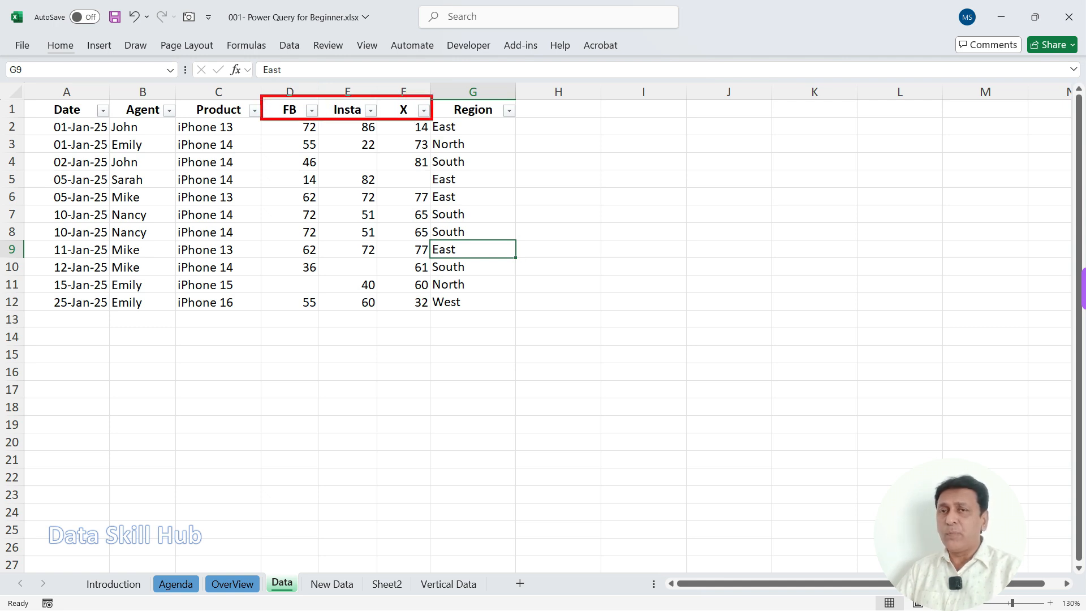
{"action": "left_click_drag", "start_coordinate": [286, 97], "coordinate": [323, 71]}
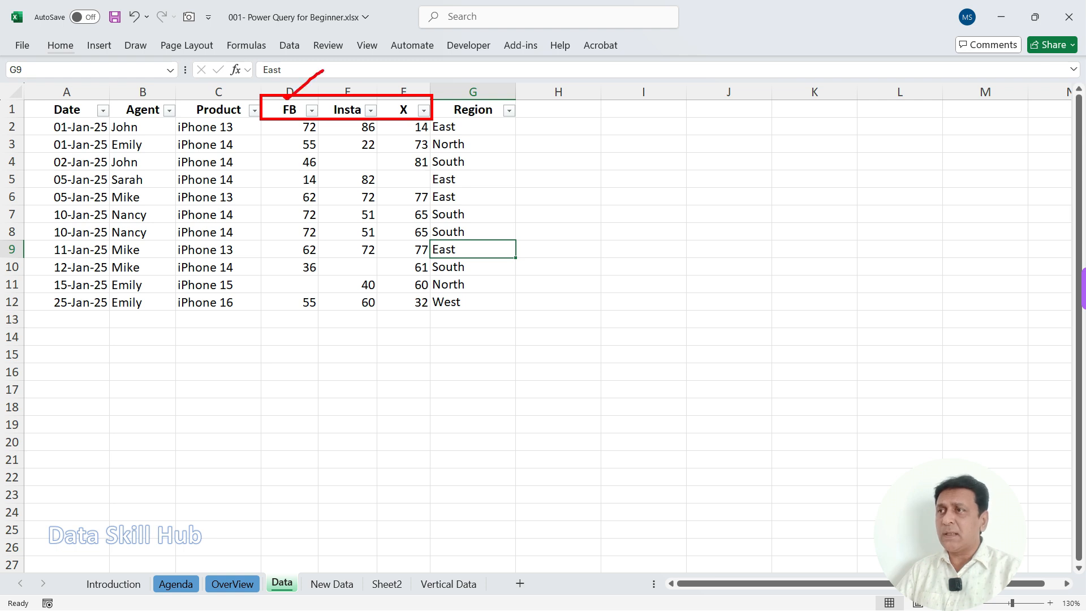
{"action": "left_click_drag", "start_coordinate": [408, 94], "coordinate": [446, 73]}
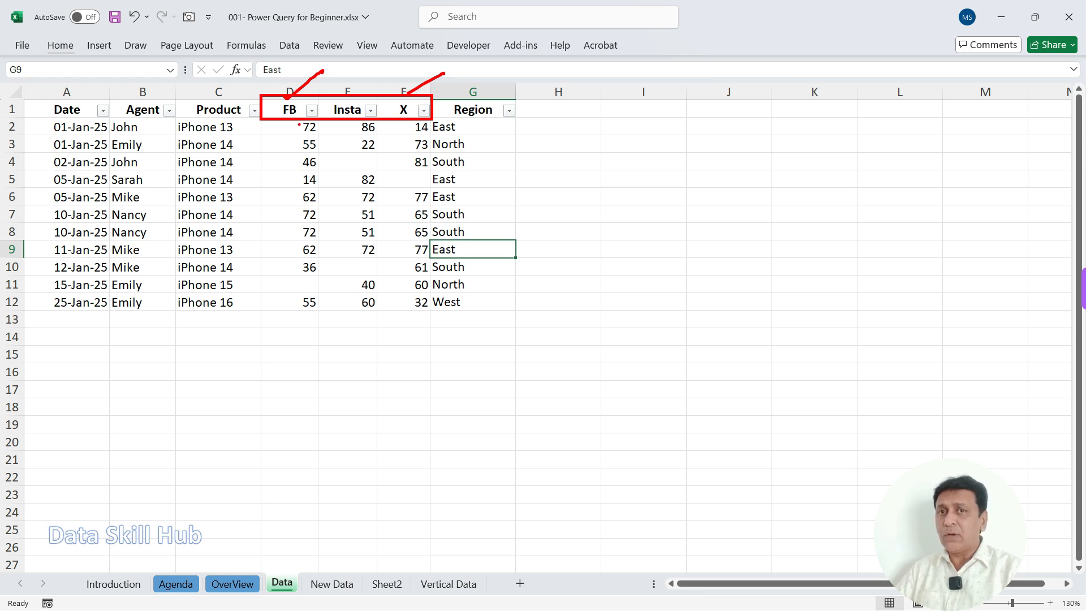
{"action": "left_click_drag", "start_coordinate": [352, 179], "coordinate": [298, 352]}
{"action": "left_click_drag", "start_coordinate": [397, 283], "coordinate": [290, 406]}
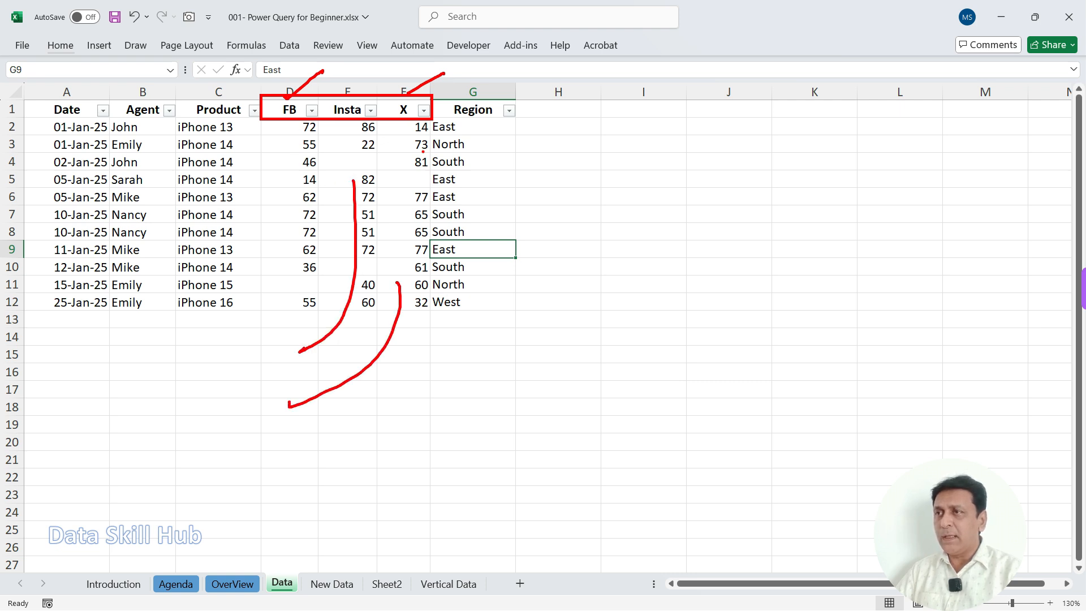
Step: Turn off AutoFilter for the dataset's header row
{"action": "key", "text": "Escape"}
{"action": "key", "text": "alt+d"}
{"action": "key", "text": "f"}
{"action": "key", "text": "f"}
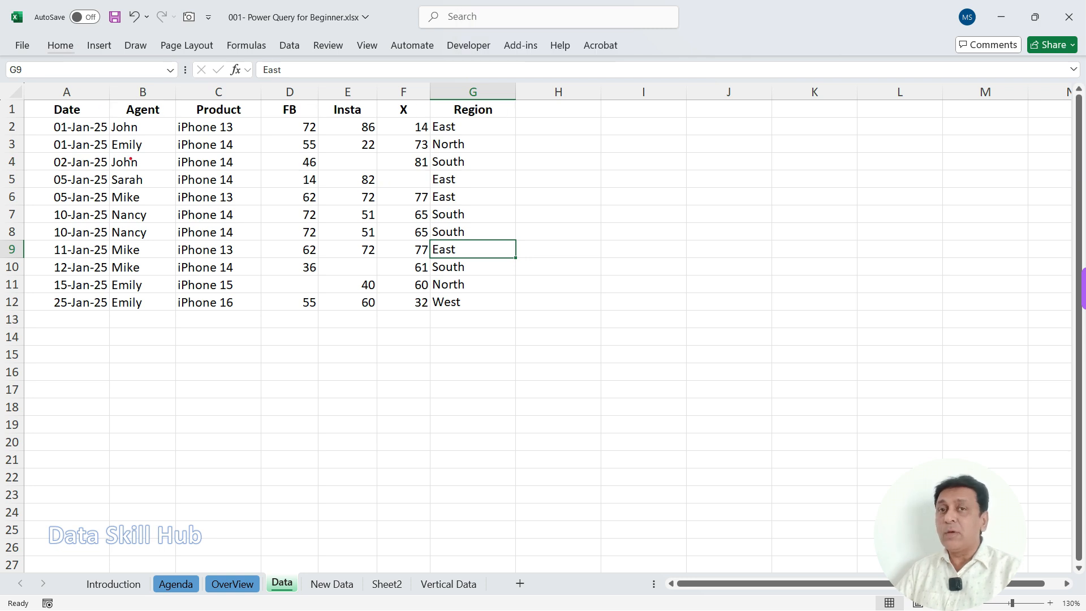
Step: Review the dataset's wide layout, focusing on the Date column, the FB, Insta and X headers, and the whole range A1:G12
{"action": "mouse_move", "coordinate": [44, 96]}
{"action": "left_mouse_down"}
{"action": "mouse_move", "coordinate": [98, 247]}
{"action": "mouse_move", "coordinate": [109, 317]}
{"action": "left_mouse_up"}
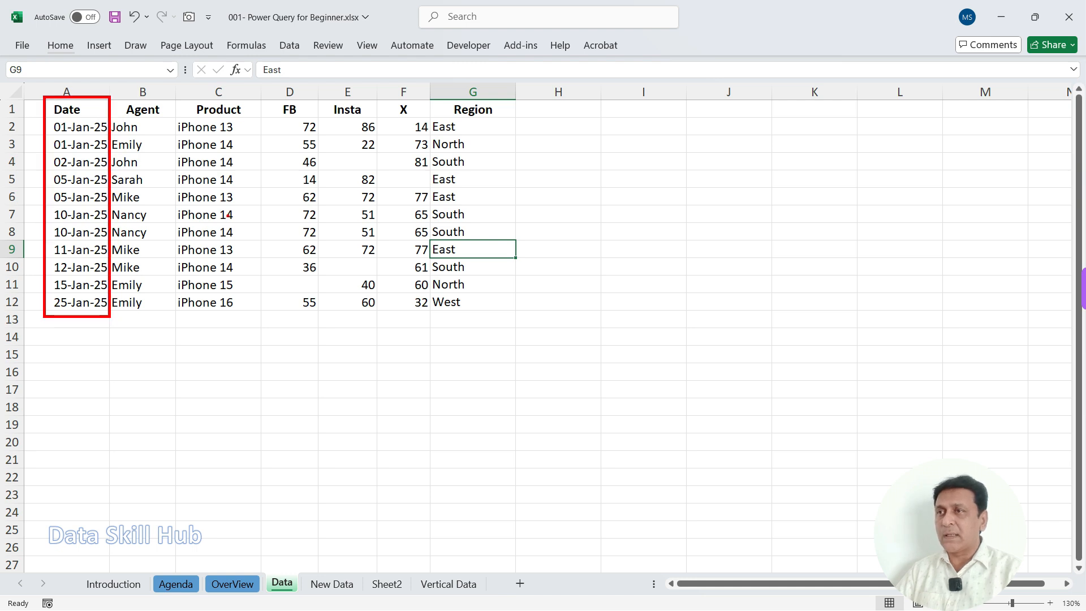
{"action": "mouse_move", "coordinate": [516, 114]}
{"action": "left_mouse_down"}
{"action": "mouse_move", "coordinate": [587, 338]}
{"action": "mouse_move", "coordinate": [593, 324]}
{"action": "left_mouse_up"}
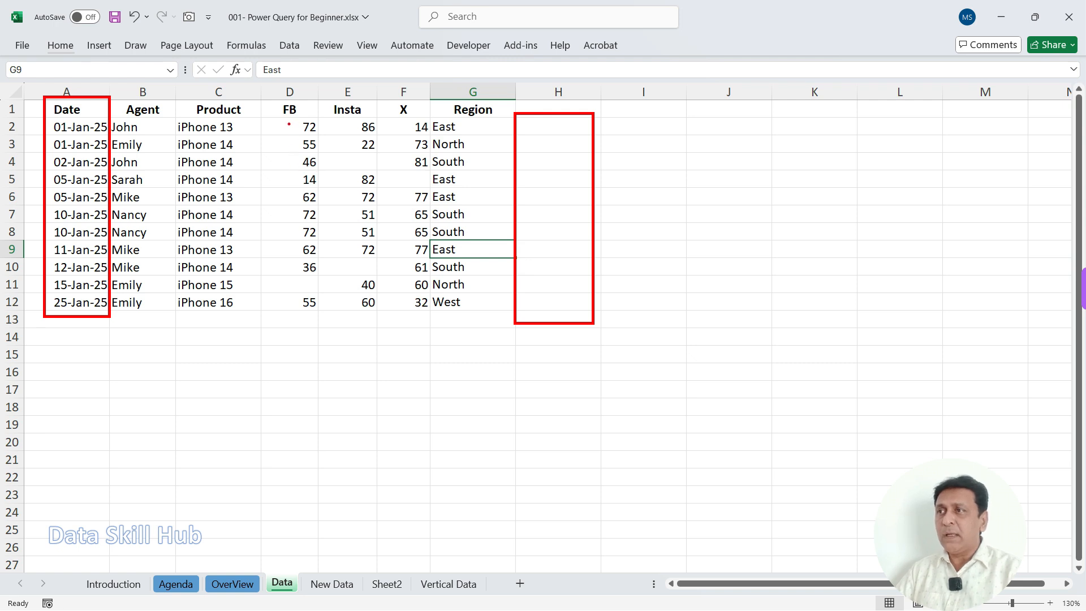
{"action": "left_click_drag", "start_coordinate": [263, 95], "coordinate": [317, 284]}
{"action": "key", "text": "ctrl+z"}
{"action": "mouse_move", "coordinate": [256, 97]}
{"action": "left_mouse_down"}
{"action": "mouse_move", "coordinate": [318, 314]}
{"action": "mouse_move", "coordinate": [428, 315]}
{"action": "mouse_move", "coordinate": [433, 121]}
{"action": "left_mouse_up"}
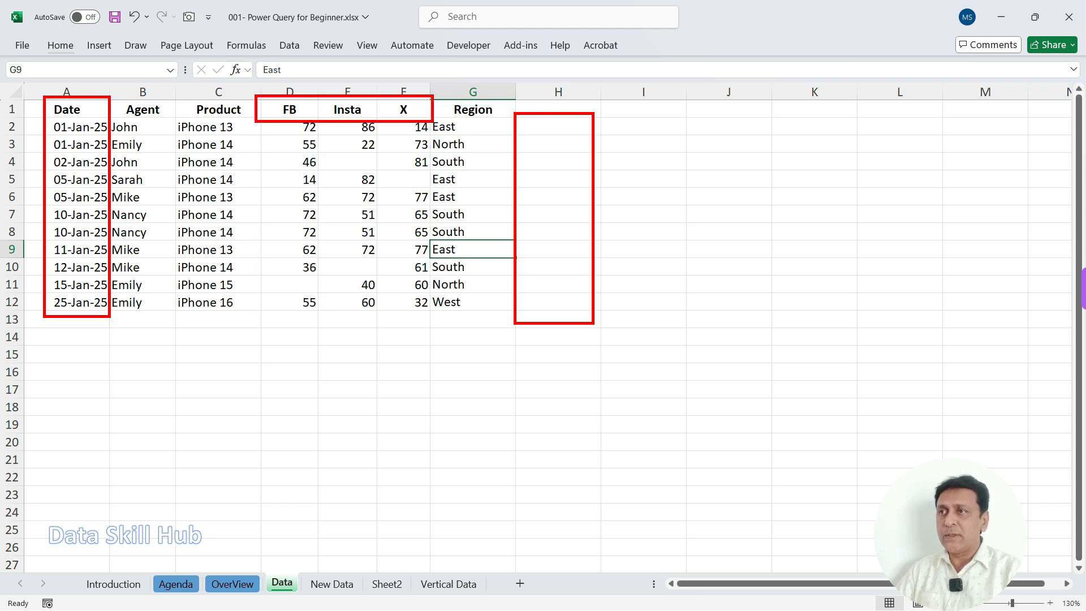
{"action": "key", "text": "Escape"}
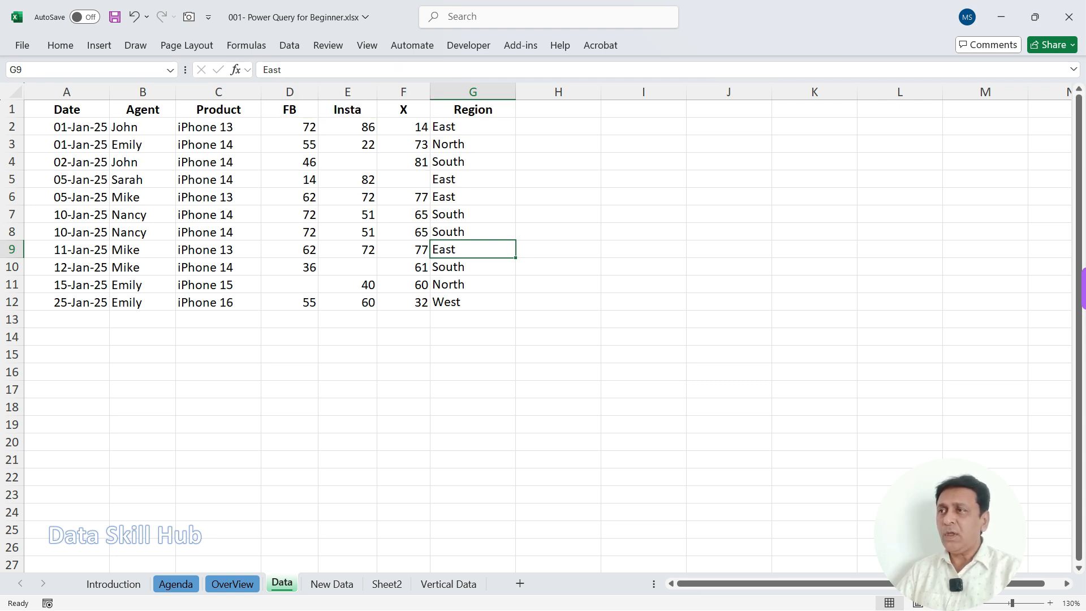
{"action": "left_click_drag", "start_coordinate": [67, 110], "coordinate": [472, 442]}
{"action": "left_click", "coordinate": [347, 145]}
{"action": "left_click_drag", "start_coordinate": [67, 110], "coordinate": [473, 302]}
Step: Examine the vertical layout on the Vertical Data sheet, where Channel and Review replace the separate channel columns
{"action": "left_click", "coordinate": [449, 583]}
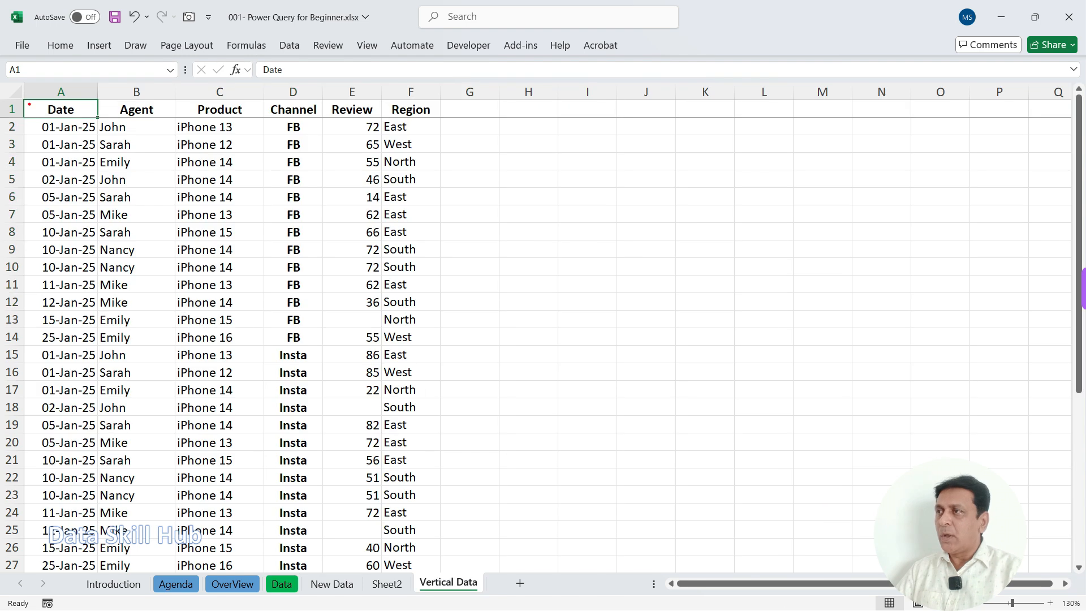
{"action": "mouse_move", "coordinate": [22, 99]}
{"action": "left_mouse_down"}
{"action": "mouse_move", "coordinate": [411, 490]}
{"action": "mouse_move", "coordinate": [433, 536]}
{"action": "left_mouse_up"}
{"action": "left_click_drag", "start_coordinate": [73, 171], "coordinate": [114, 150]}
{"action": "left_click_drag", "start_coordinate": [186, 170], "coordinate": [213, 155]}
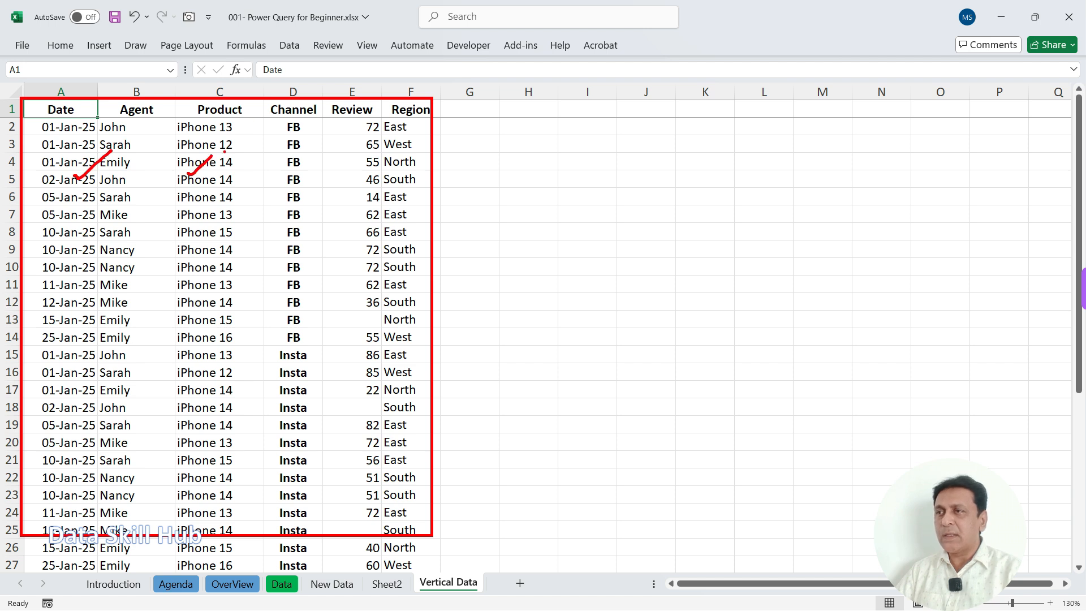
{"action": "mouse_move", "coordinate": [138, 136]}
{"action": "left_mouse_down"}
{"action": "mouse_move", "coordinate": [168, 121]}
{"action": "mouse_move", "coordinate": [293, 128]}
{"action": "left_mouse_up"}
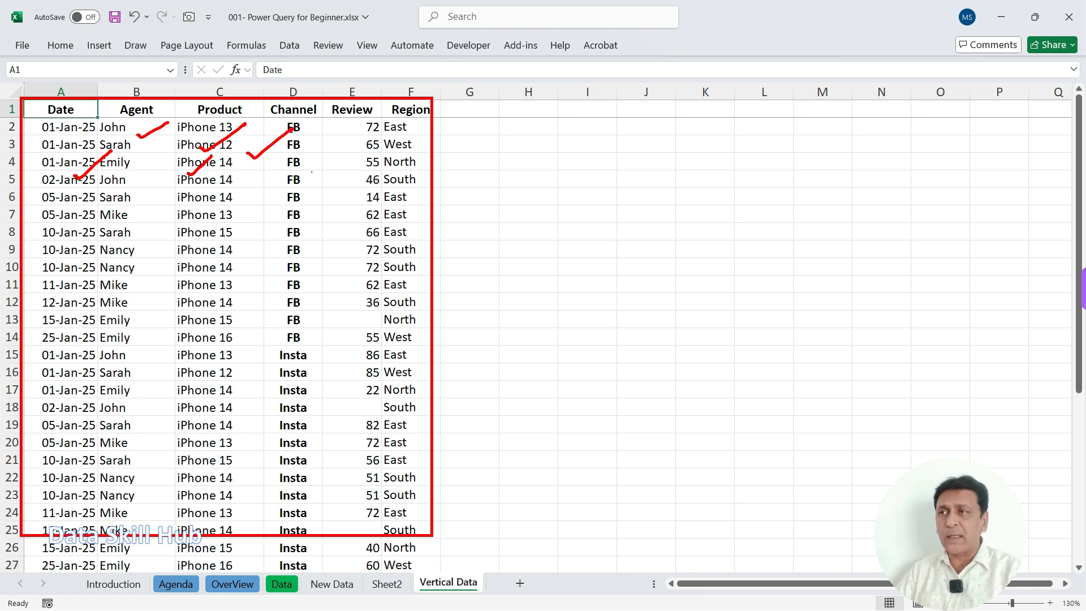
{"action": "mouse_move", "coordinate": [445, 111]}
{"action": "left_mouse_down"}
{"action": "mouse_move", "coordinate": [534, 521]}
{"action": "mouse_move", "coordinate": [527, 562]}
{"action": "left_mouse_up"}
{"action": "mouse_move", "coordinate": [458, 132]}
{"action": "left_mouse_down"}
{"action": "mouse_move", "coordinate": [468, 145]}
{"action": "mouse_move", "coordinate": [488, 331]}
{"action": "mouse_move", "coordinate": [474, 350]}
{"action": "left_mouse_up"}
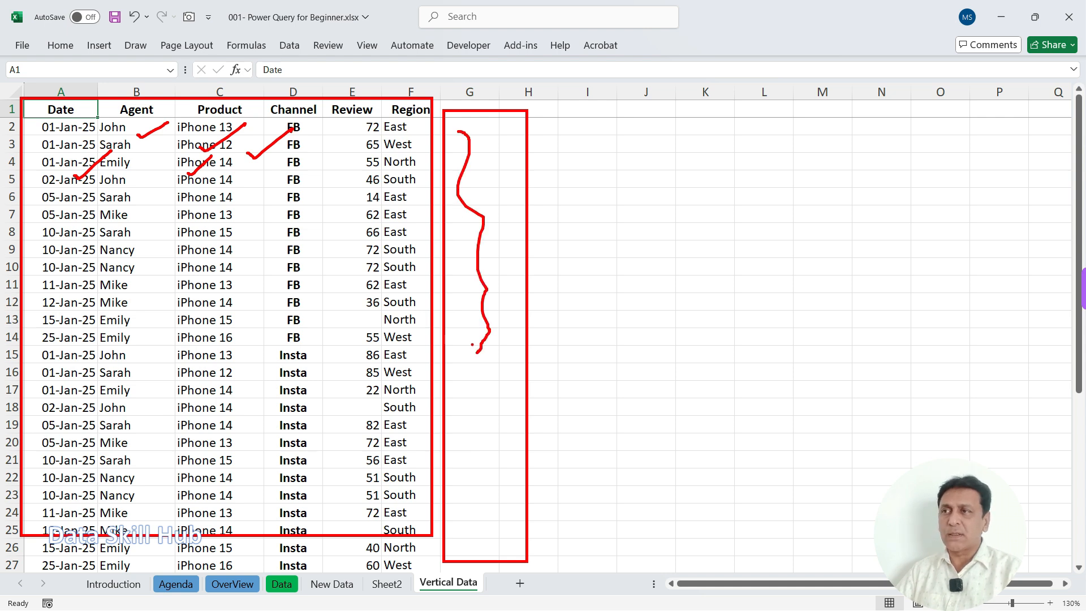
Step: Return to the Data sheet and check the dataset A1:G12 and the empty rows beneath it
{"action": "key", "text": "Escape"}
{"action": "left_click", "coordinate": [281, 584]}
{"action": "left_click", "coordinate": [116, 163]}
{"action": "mouse_move", "coordinate": [67, 109]}
{"action": "left_mouse_down"}
{"action": "mouse_move", "coordinate": [283, 161]}
{"action": "mouse_move", "coordinate": [474, 302]}
{"action": "left_mouse_up"}
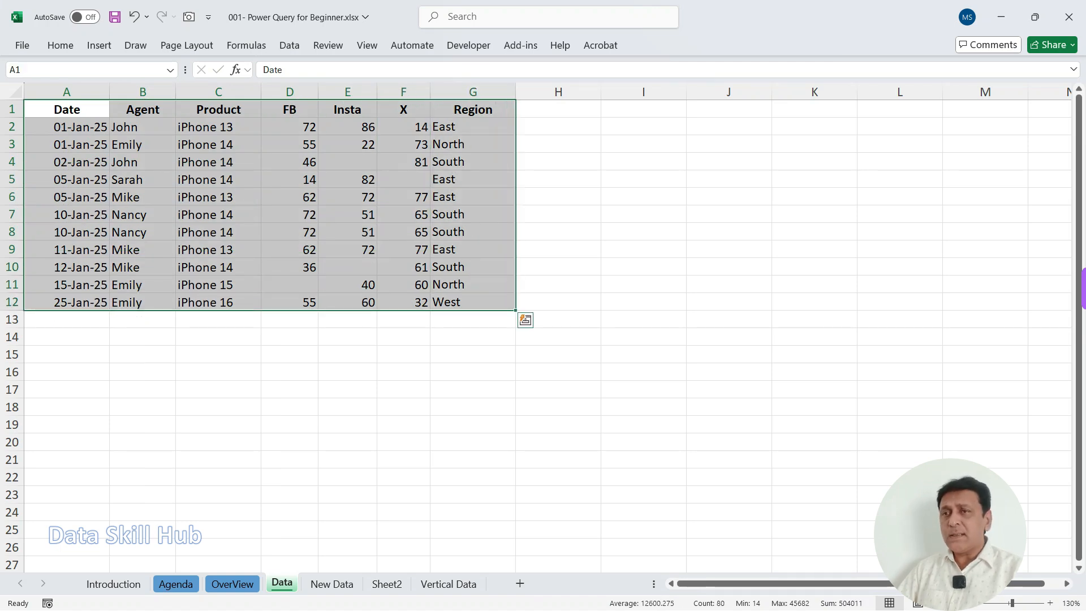
{"action": "left_click_drag", "start_coordinate": [67, 319], "coordinate": [473, 441]}
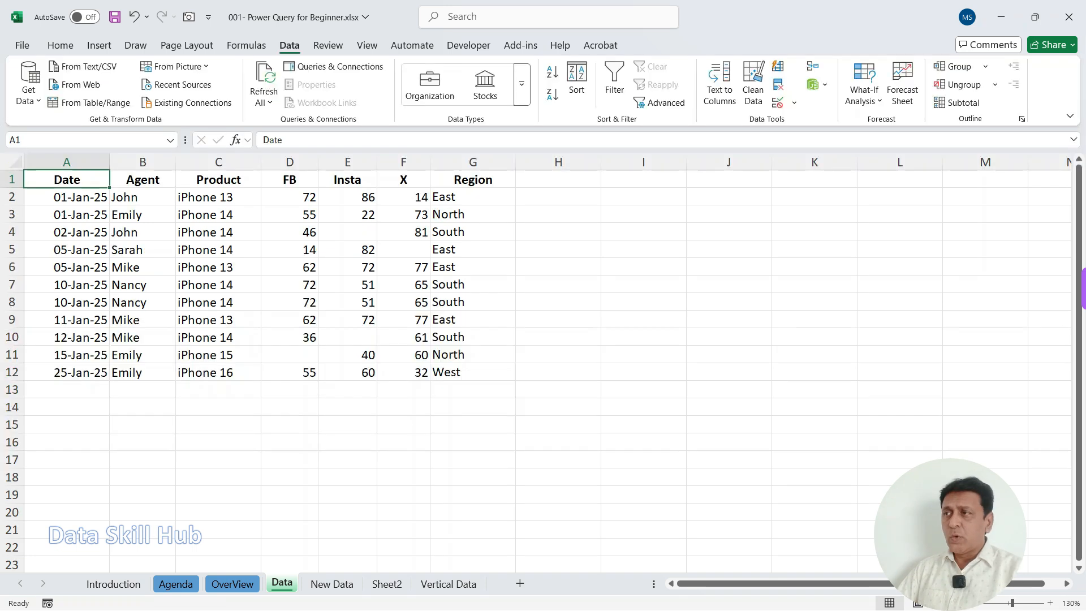
Step: Review the source range A1:G12 on the Data sheet as the input and the empty area beside it for output
{"action": "left_click_drag", "start_coordinate": [67, 179], "coordinate": [473, 373]}
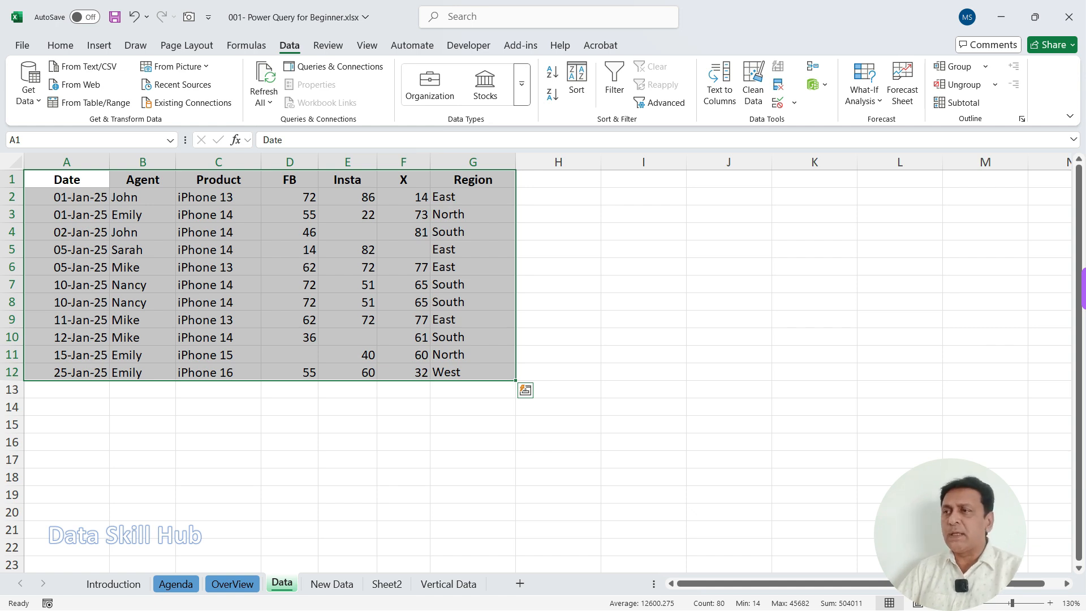
{"action": "mouse_move", "coordinate": [268, 306]}
{"action": "left_mouse_down"}
{"action": "mouse_move", "coordinate": [265, 342]}
{"action": "mouse_move", "coordinate": [355, 320]}
{"action": "mouse_move", "coordinate": [371, 338]}
{"action": "left_mouse_up"}
{"action": "mouse_move", "coordinate": [846, 250]}
{"action": "left_mouse_down"}
{"action": "mouse_move", "coordinate": [843, 283]}
{"action": "mouse_move", "coordinate": [943, 230]}
{"action": "mouse_move", "coordinate": [954, 254]}
{"action": "left_mouse_up"}
{"action": "left_click_drag", "start_coordinate": [954, 242], "coordinate": [1014, 230]}
{"action": "left_click_drag", "start_coordinate": [920, 296], "coordinate": [956, 274]}
{"action": "mouse_move", "coordinate": [315, 211]}
{"action": "left_mouse_down"}
{"action": "mouse_move", "coordinate": [305, 433]}
{"action": "mouse_move", "coordinate": [199, 211]}
{"action": "left_mouse_up"}
{"action": "left_click_drag", "start_coordinate": [208, 267], "coordinate": [297, 228]}
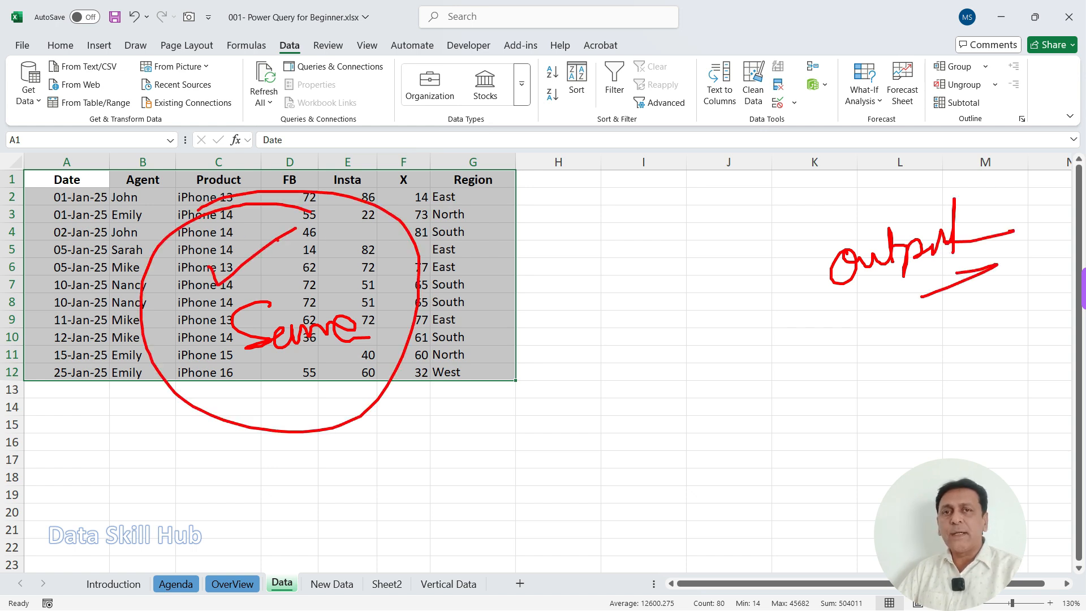
{"action": "key", "text": "Escape"}
{"action": "mouse_move", "coordinate": [67, 180]}
{"action": "left_mouse_down"}
{"action": "mouse_move", "coordinate": [351, 294]}
{"action": "mouse_move", "coordinate": [408, 372]}
{"action": "mouse_move", "coordinate": [473, 372]}
{"action": "left_mouse_up"}
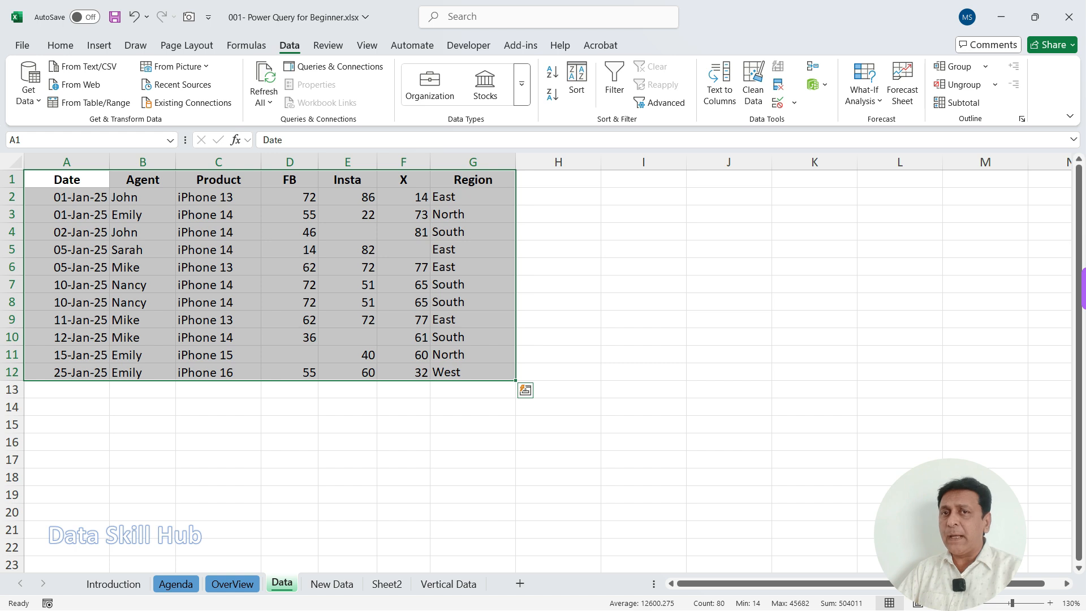
Step: Convert the dataset A1:G12 into an Excel table with headers
{"action": "left_click", "coordinate": [218, 267]}
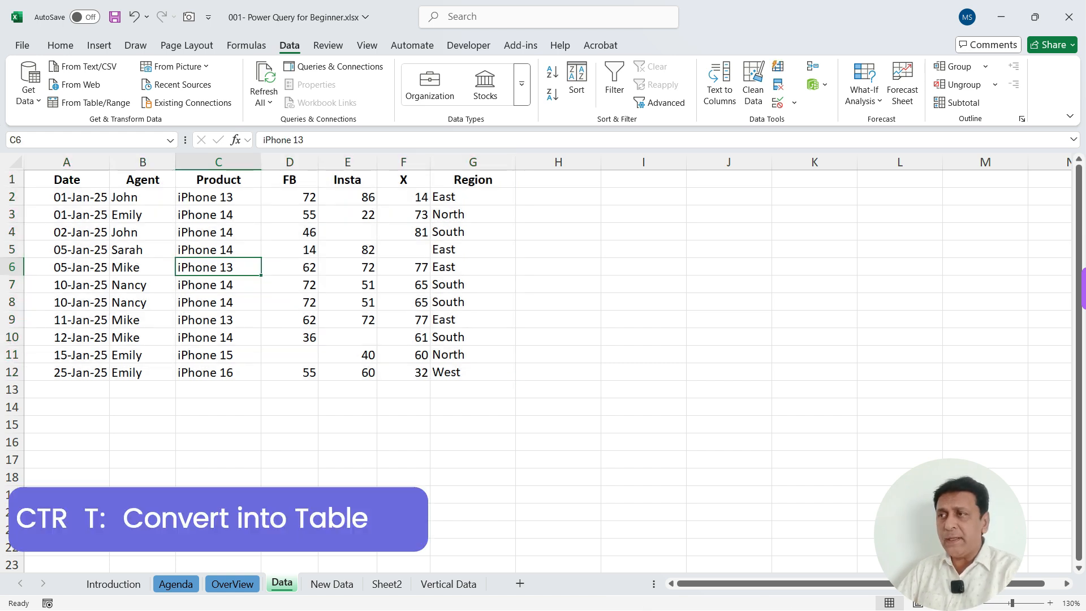
{"action": "key", "text": "ctrl+t"}
{"action": "mouse_move", "coordinate": [385, 229]}
{"action": "left_mouse_down"}
{"action": "mouse_move", "coordinate": [358, 225]}
{"action": "mouse_move", "coordinate": [341, 245]}
{"action": "left_mouse_up"}
{"action": "mouse_move", "coordinate": [363, 284]}
{"action": "left_mouse_down"}
{"action": "mouse_move", "coordinate": [346, 289]}
{"action": "mouse_move", "coordinate": [357, 293]}
{"action": "mouse_move", "coordinate": [350, 333]}
{"action": "mouse_move", "coordinate": [336, 298]}
{"action": "left_mouse_up"}
{"action": "left_click_drag", "start_coordinate": [327, 336], "coordinate": [374, 311]}
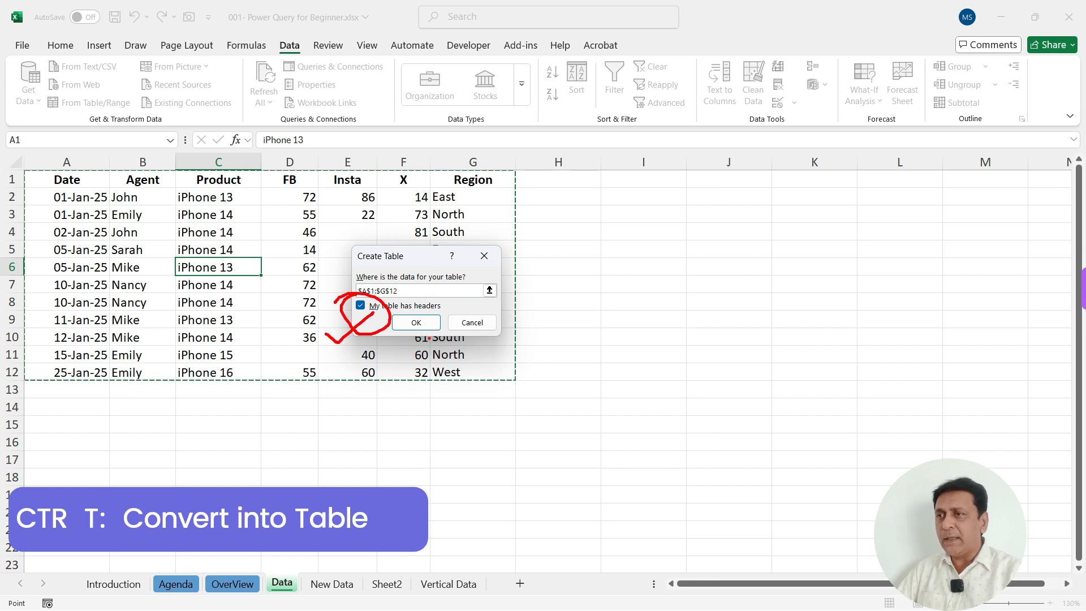
{"action": "key", "text": "Return"}
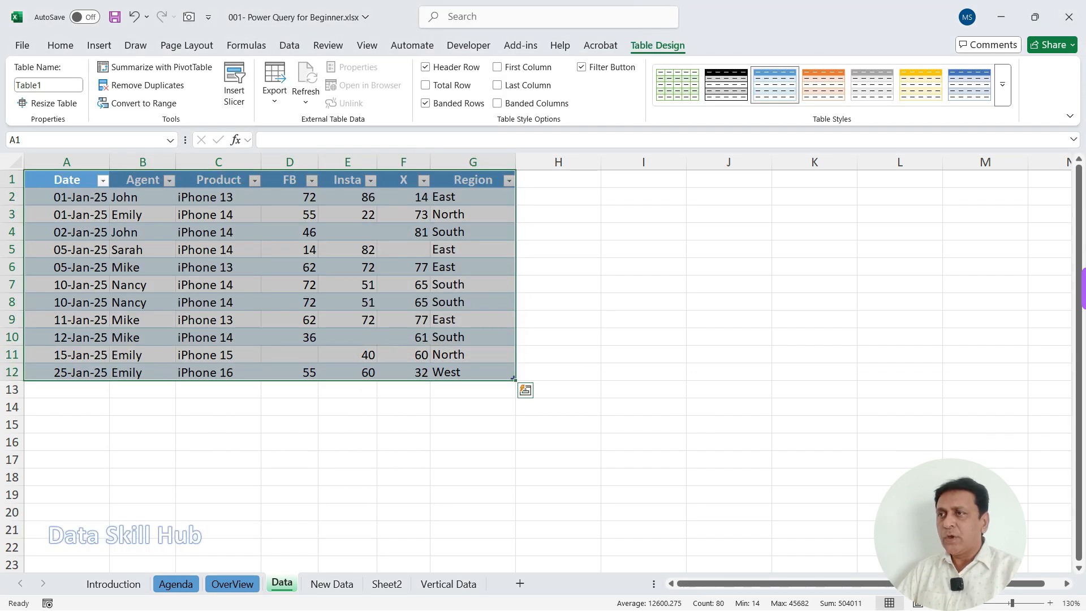
Step: Examine the new table's design options and its table name setting
{"action": "left_click", "coordinate": [348, 267]}
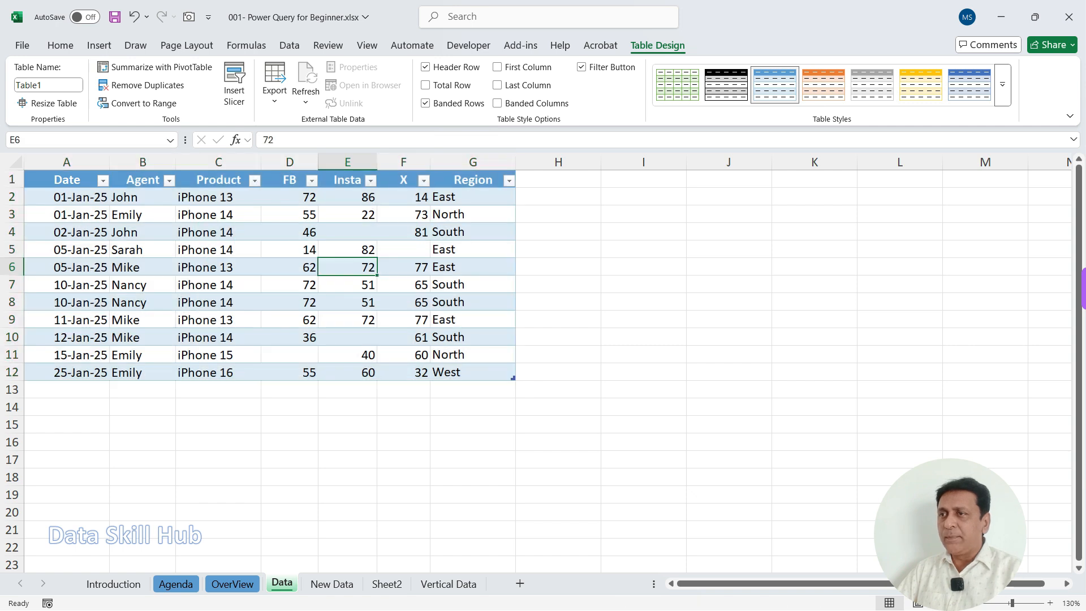
{"action": "mouse_move", "coordinate": [645, 26]}
{"action": "left_mouse_down"}
{"action": "mouse_move", "coordinate": [614, 50]}
{"action": "mouse_move", "coordinate": [600, 28]}
{"action": "left_mouse_up"}
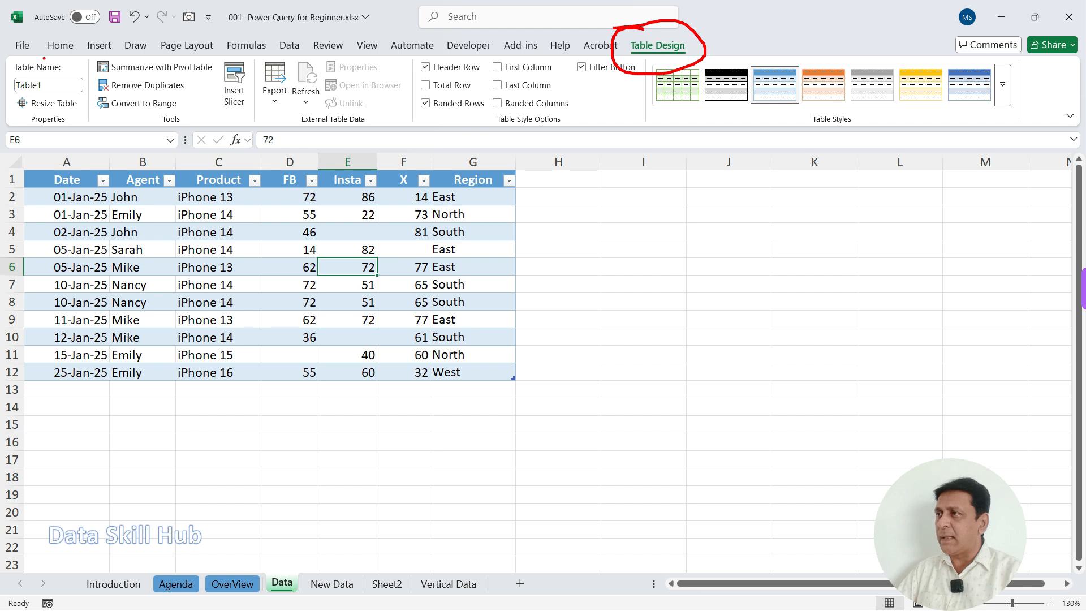
{"action": "left_click_drag", "start_coordinate": [6, 55], "coordinate": [110, 129]}
{"action": "left_click_drag", "start_coordinate": [59, 83], "coordinate": [130, 227]}
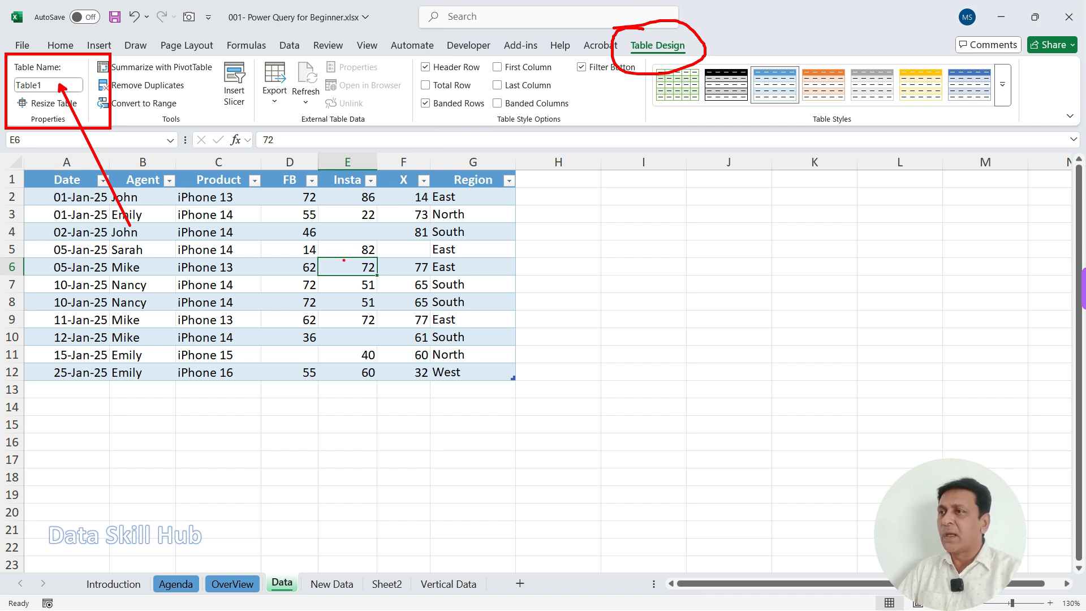
{"action": "key", "text": "Escape"}
Step: With a cell inside the table selected, examine the Get & Transform Data commands such as From Text/CSV, From Web and From Table/Range
{"action": "left_click", "coordinate": [218, 233]}
{"action": "left_click", "coordinate": [218, 285]}
{"action": "left_click", "coordinate": [218, 249]}
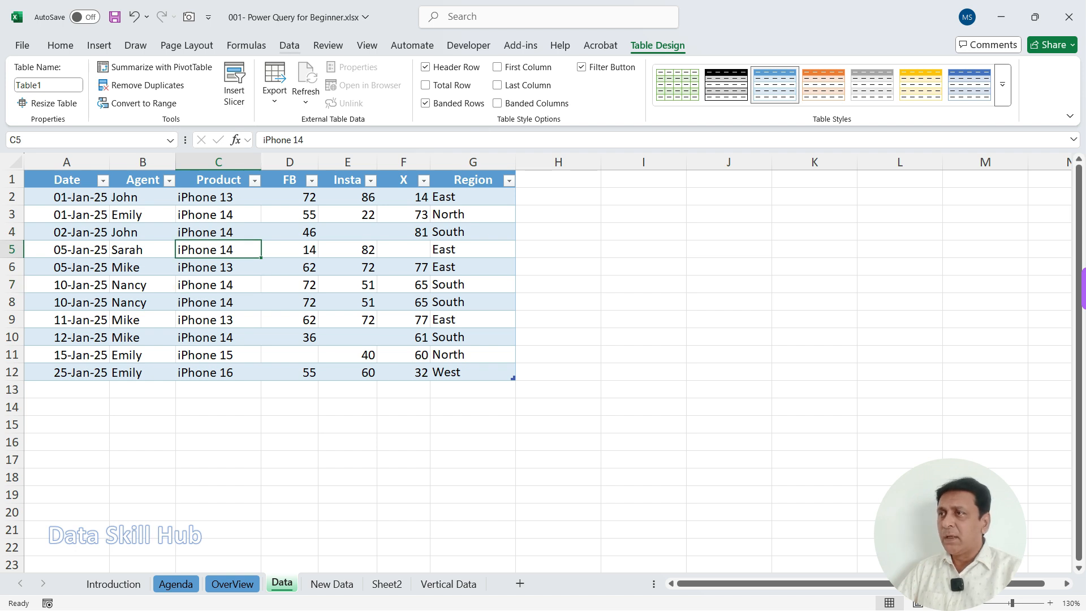
{"action": "left_click", "coordinate": [289, 46]}
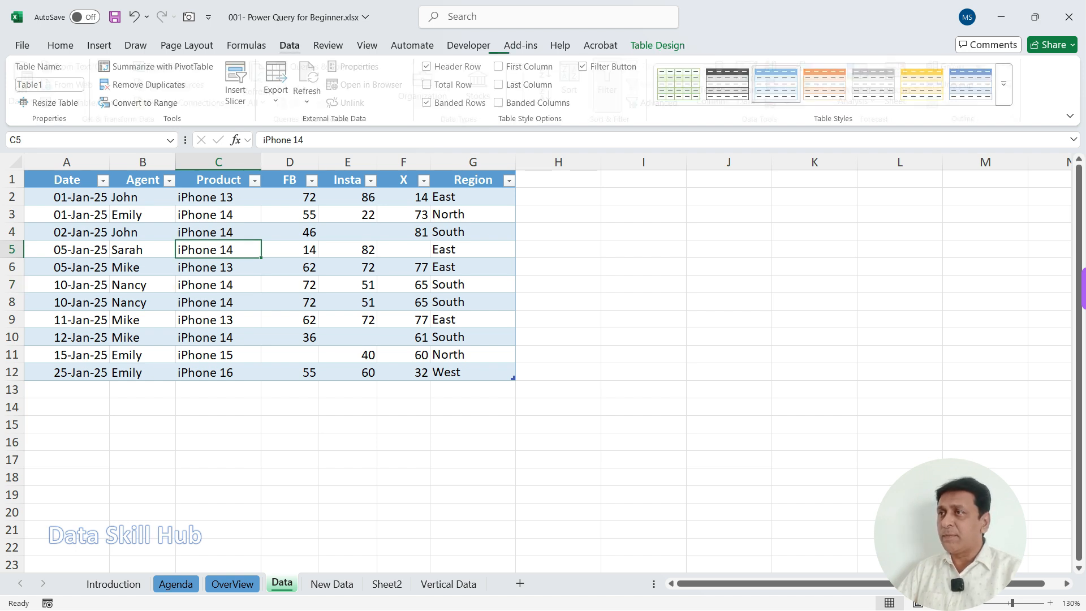
{"action": "key", "text": "ctrl+2"}
{"action": "left_click_drag", "start_coordinate": [266, 33], "coordinate": [317, 60]}
{"action": "mouse_move", "coordinate": [3, 54]}
{"action": "left_mouse_down"}
{"action": "mouse_move", "coordinate": [93, 95]}
{"action": "mouse_move", "coordinate": [250, 133]}
{"action": "left_mouse_up"}
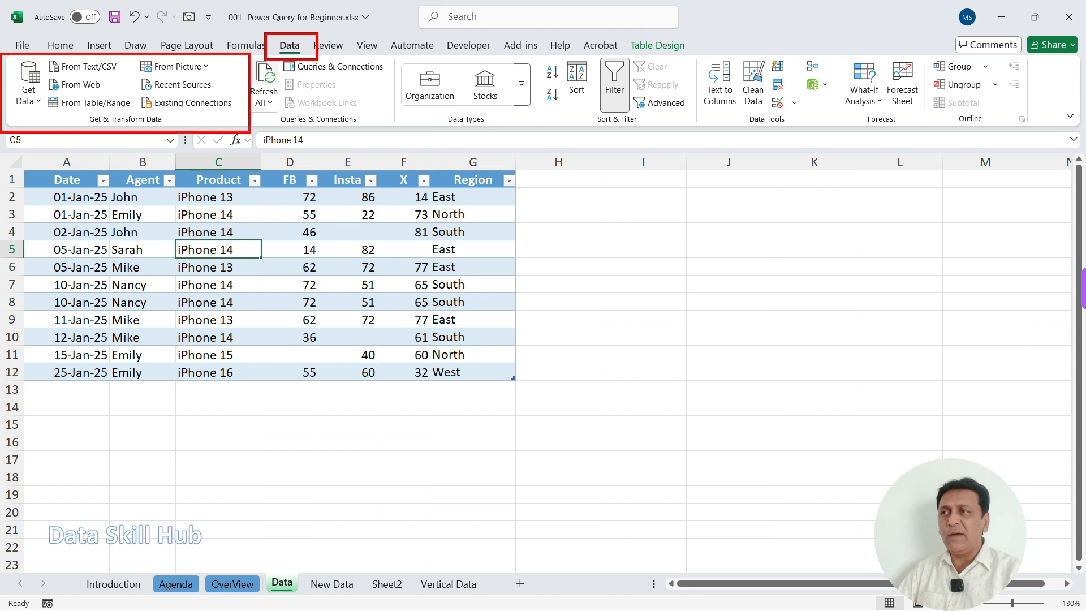
{"action": "left_click_drag", "start_coordinate": [65, 74], "coordinate": [99, 73]}
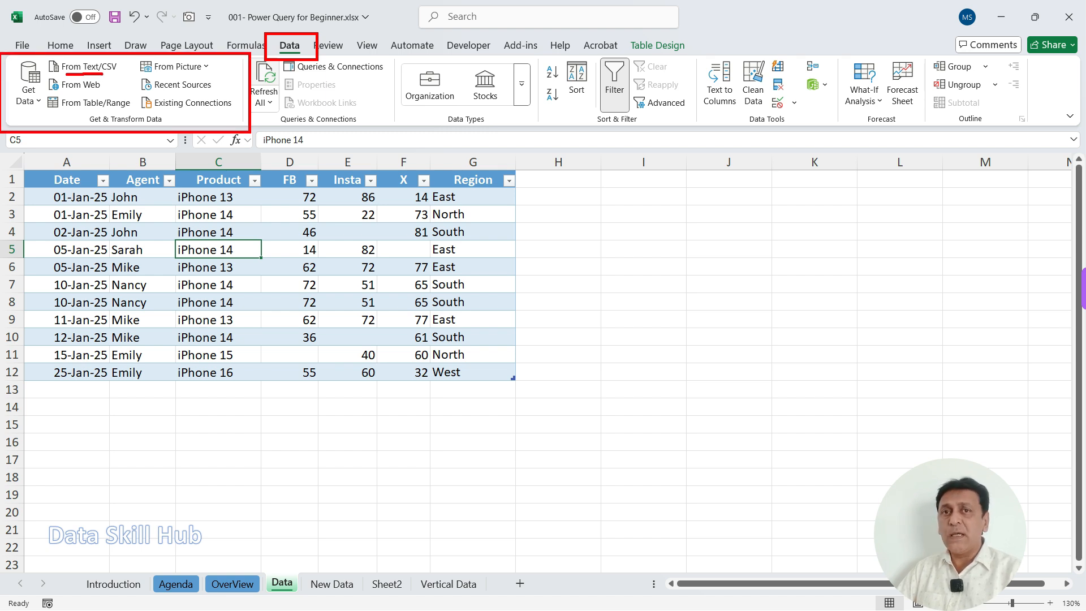
{"action": "mouse_move", "coordinate": [65, 91]}
{"action": "left_mouse_down"}
{"action": "mouse_move", "coordinate": [178, 76]}
{"action": "mouse_move", "coordinate": [186, 89]}
{"action": "left_mouse_up"}
{"action": "left_click_drag", "start_coordinate": [46, 93], "coordinate": [133, 115]}
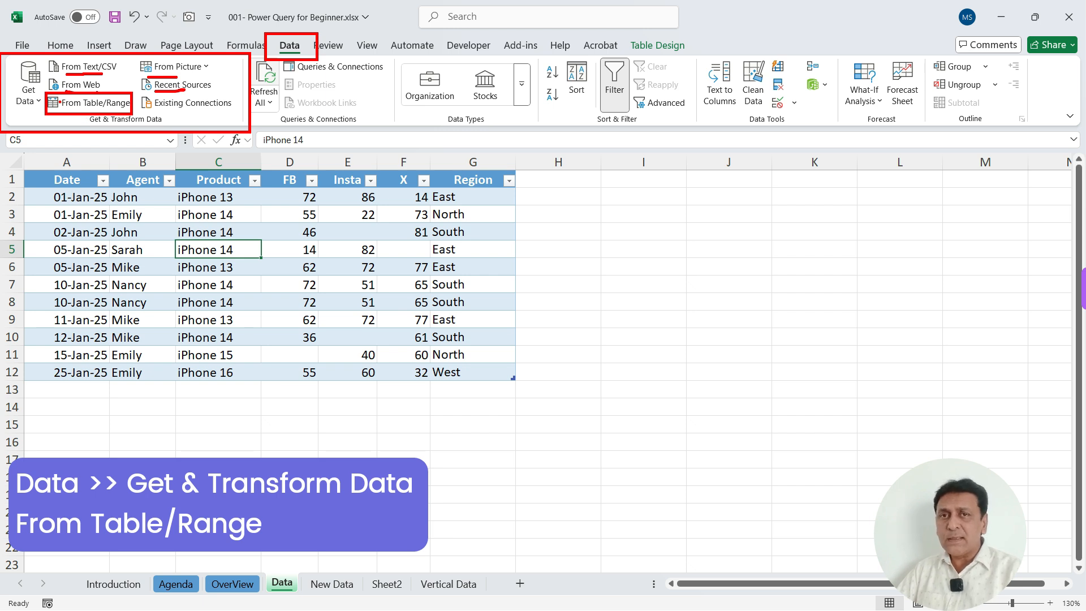
Step: Look through the Get Data source categories, including From File, and locate the From Table/Range command for the table
{"action": "key", "text": "Escape"}
{"action": "left_click", "coordinate": [28, 83]}
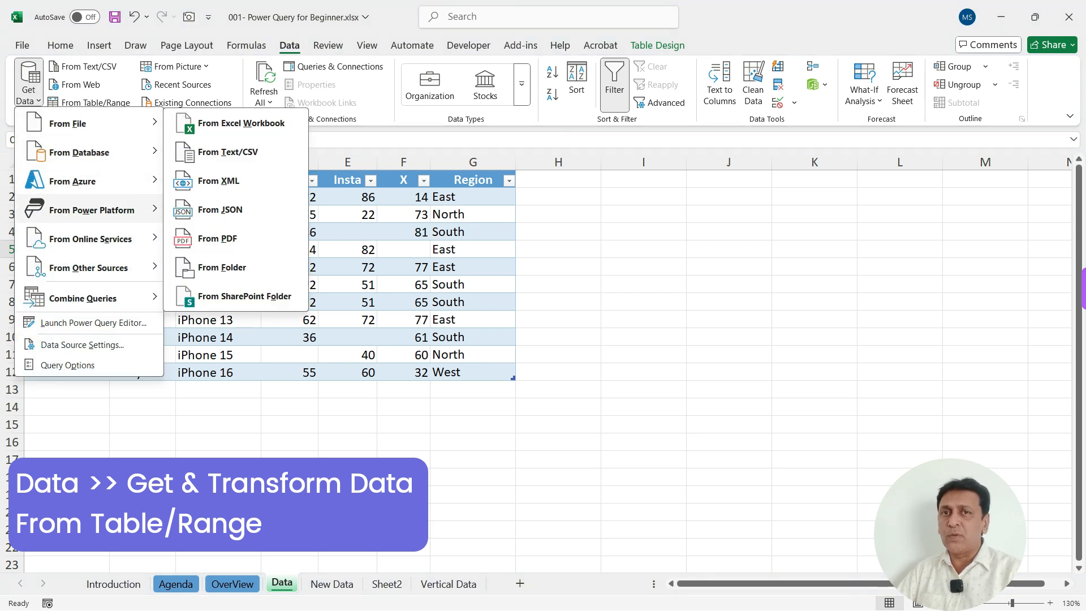
{"action": "key", "text": "Escape"}
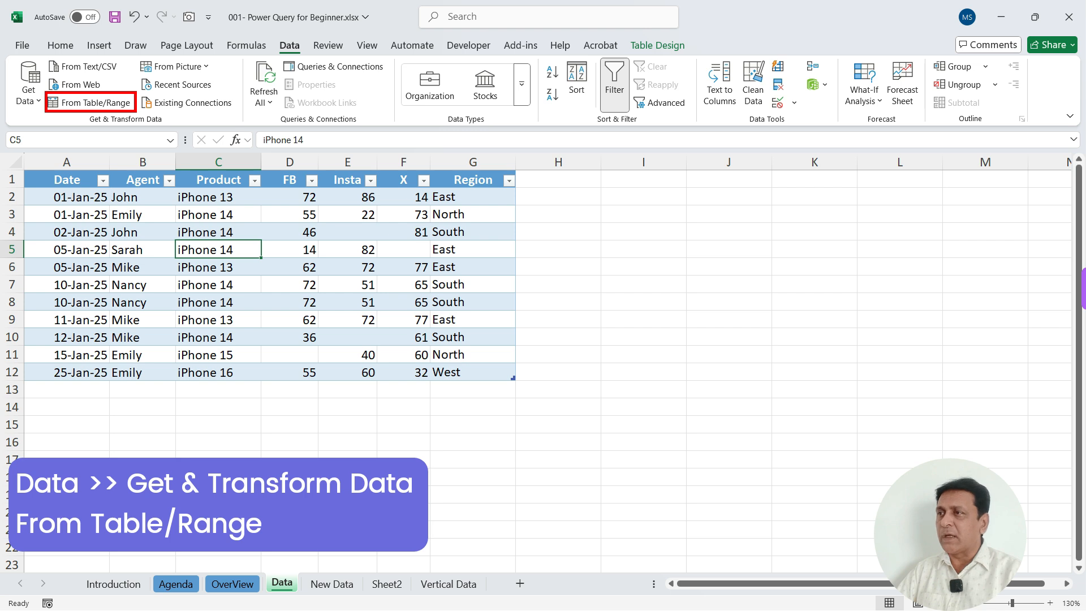
{"action": "mouse_move", "coordinate": [204, 402]}
{"action": "left_mouse_down"}
{"action": "mouse_move", "coordinate": [233, 263]}
{"action": "mouse_move", "coordinate": [255, 246]}
{"action": "mouse_move", "coordinate": [264, 271]}
{"action": "left_mouse_up"}
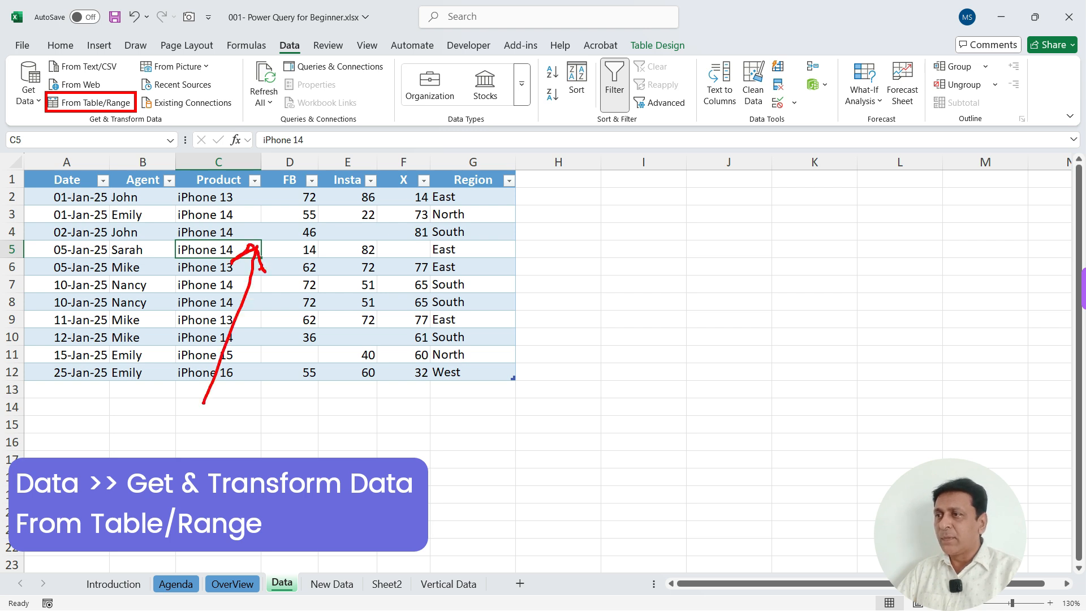
{"action": "mouse_move", "coordinate": [292, 23]}
{"action": "left_mouse_down"}
{"action": "mouse_move", "coordinate": [265, 41]}
{"action": "mouse_move", "coordinate": [292, 19]}
{"action": "mouse_move", "coordinate": [246, 18]}
{"action": "left_mouse_up"}
{"action": "mouse_move", "coordinate": [64, 141]}
{"action": "left_mouse_down"}
{"action": "mouse_move", "coordinate": [75, 155]}
{"action": "mouse_move", "coordinate": [123, 113]}
{"action": "left_mouse_up"}
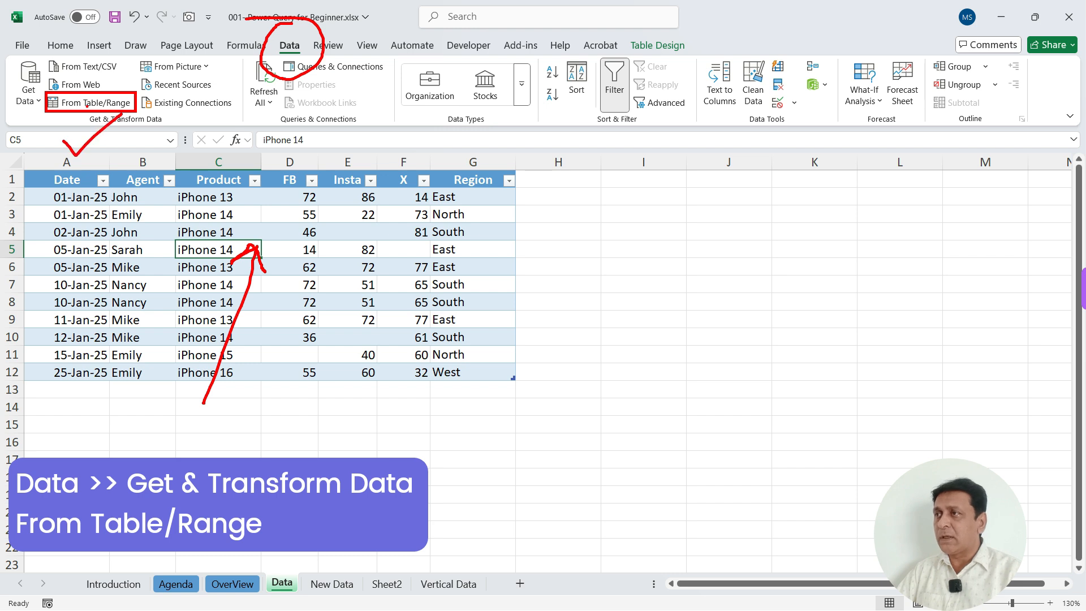
Step: Load the worksheet table containing the selected cell into the Power Query Editor with From Table/Range
{"action": "key", "text": "Escape"}
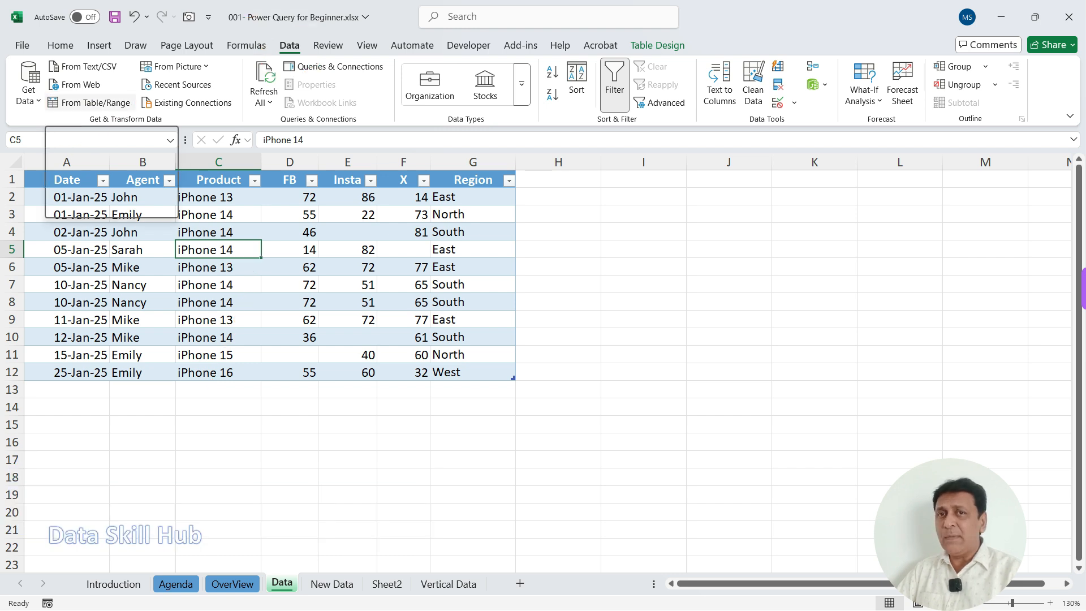
{"action": "left_click", "coordinate": [90, 102]}
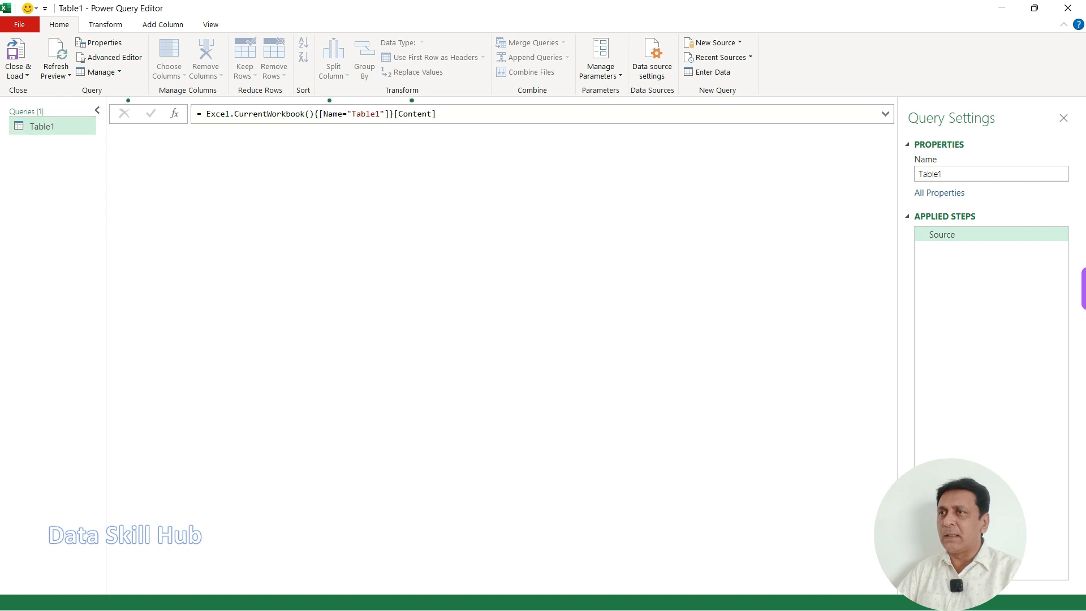
Step: Examine the Power Query Editor's command ribbon and the Queries pane listing the Table1 query
{"action": "left_click_drag", "start_coordinate": [396, 8], "coordinate": [505, 90]}
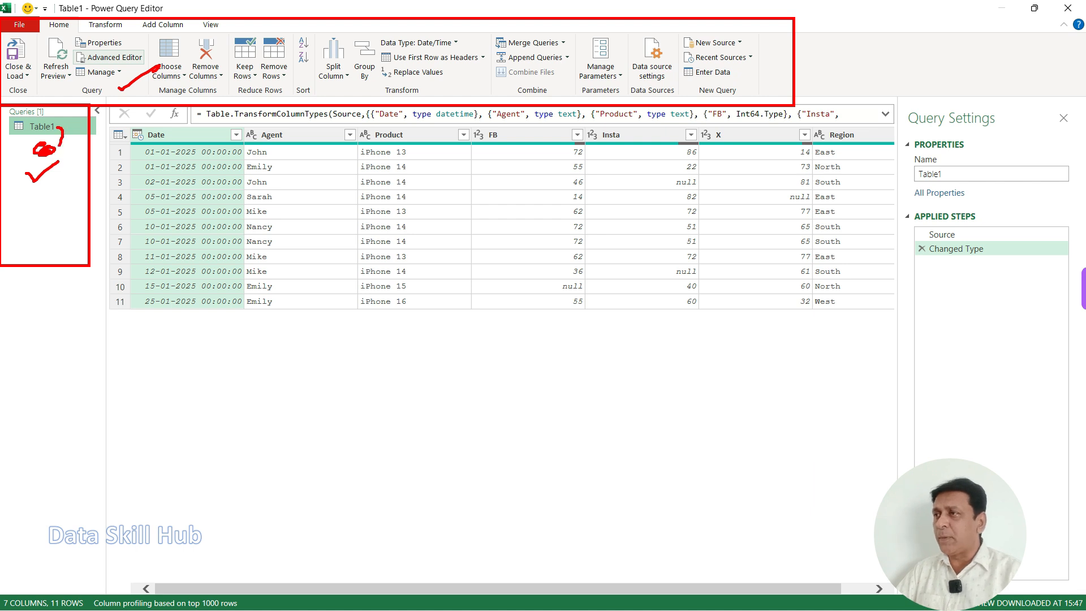
{"action": "left_click_drag", "start_coordinate": [24, 137], "coordinate": [53, 140]}
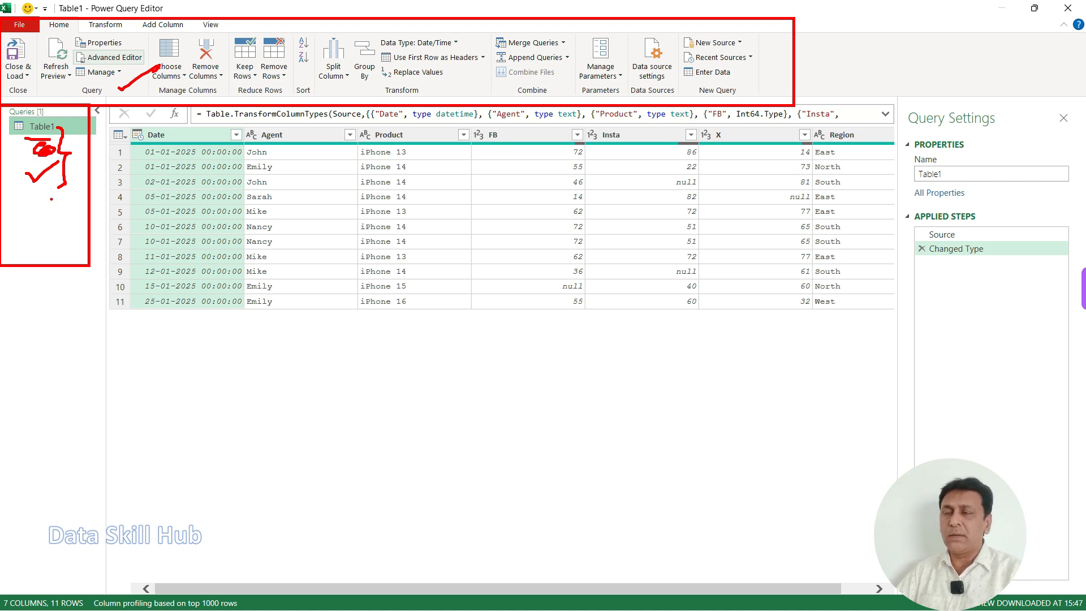
{"action": "mouse_move", "coordinate": [42, 107]}
{"action": "left_mouse_down"}
{"action": "mouse_move", "coordinate": [17, 146]}
{"action": "mouse_move", "coordinate": [45, 103]}
{"action": "left_mouse_up"}
Step: Examine the Table1 data preview across its Date, Agent, Product, FB, Insta, X and Region columns
{"action": "mouse_move", "coordinate": [108, 123]}
{"action": "left_mouse_down"}
{"action": "mouse_move", "coordinate": [812, 351]}
{"action": "mouse_move", "coordinate": [891, 426]}
{"action": "left_mouse_up"}
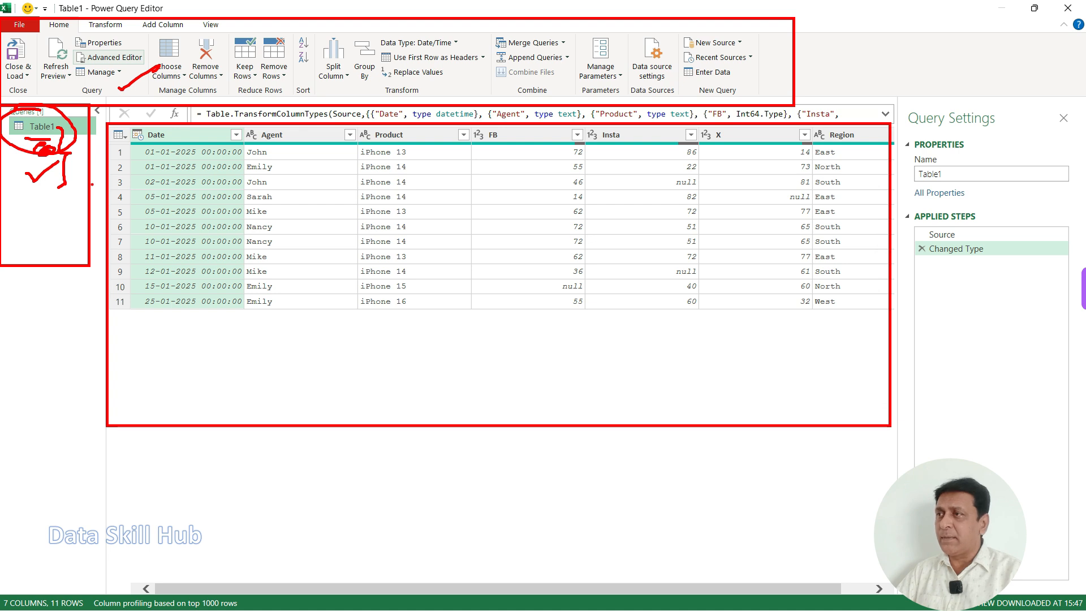
{"action": "key", "text": "Escape"}
{"action": "mouse_move", "coordinate": [106, 120]}
{"action": "left_mouse_down"}
{"action": "mouse_move", "coordinate": [857, 416]}
{"action": "mouse_move", "coordinate": [902, 444]}
{"action": "left_mouse_up"}
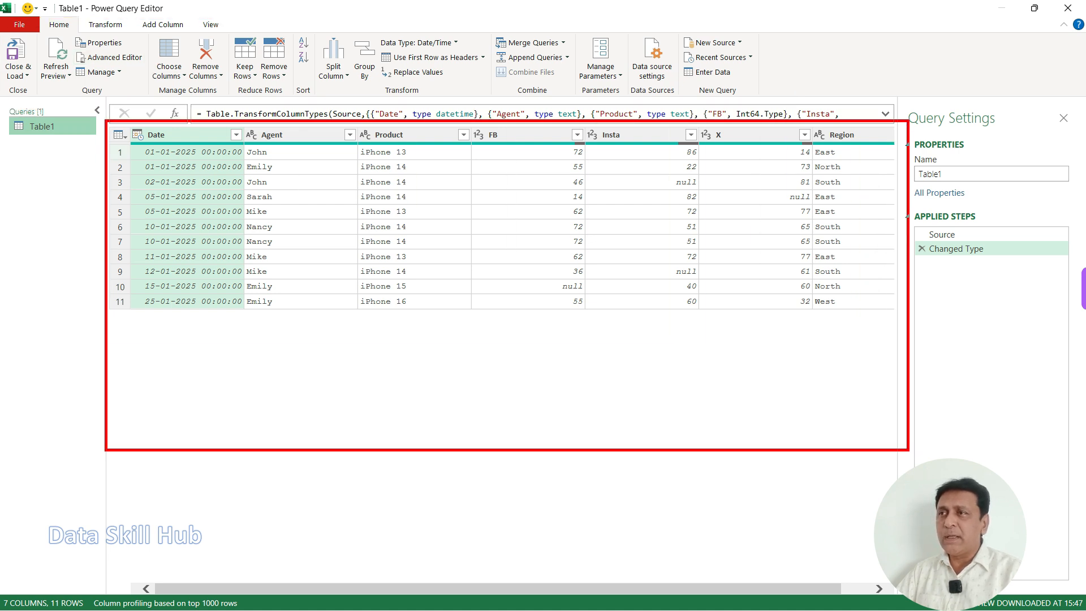
{"action": "left_click_drag", "start_coordinate": [169, 179], "coordinate": [202, 160]}
{"action": "mouse_move", "coordinate": [296, 180]}
{"action": "left_mouse_down"}
{"action": "mouse_move", "coordinate": [303, 189]}
{"action": "mouse_move", "coordinate": [338, 160]}
{"action": "left_mouse_up"}
{"action": "left_click_drag", "start_coordinate": [397, 176], "coordinate": [445, 152]}
{"action": "left_click_drag", "start_coordinate": [504, 176], "coordinate": [559, 152]}
{"action": "left_click_drag", "start_coordinate": [608, 180], "coordinate": [656, 157]}
{"action": "left_click_drag", "start_coordinate": [720, 176], "coordinate": [758, 153]}
{"action": "left_click_drag", "start_coordinate": [840, 194], "coordinate": [882, 169]}
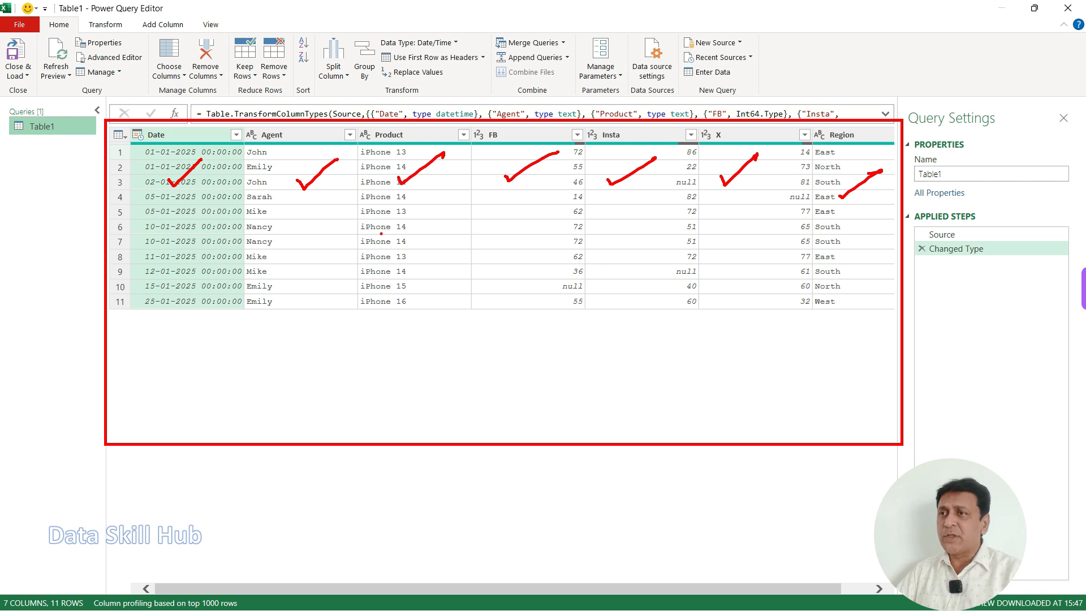
{"action": "left_click_drag", "start_coordinate": [287, 315], "coordinate": [320, 297]}
{"action": "left_click_drag", "start_coordinate": [393, 331], "coordinate": [433, 303]}
{"action": "left_click_drag", "start_coordinate": [485, 335], "coordinate": [519, 300]}
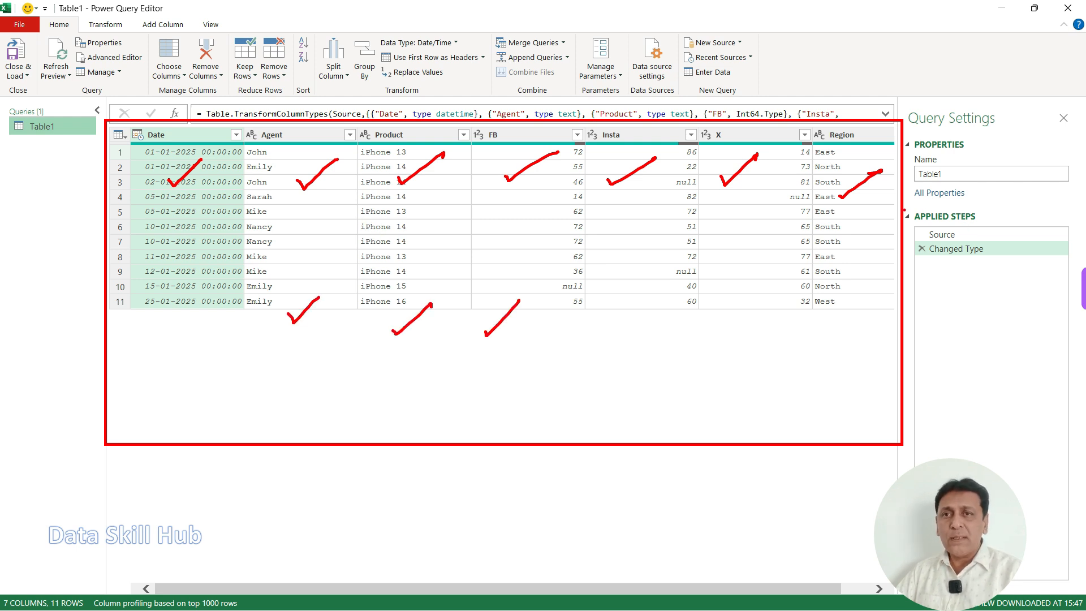
Step: Examine the Applied Steps list in the query settings and locate the FB column header in the preview
{"action": "mouse_move", "coordinate": [909, 205]}
{"action": "left_mouse_down"}
{"action": "mouse_move", "coordinate": [995, 297]}
{"action": "mouse_move", "coordinate": [1037, 380]}
{"action": "left_mouse_up"}
{"action": "key", "text": "Escape"}
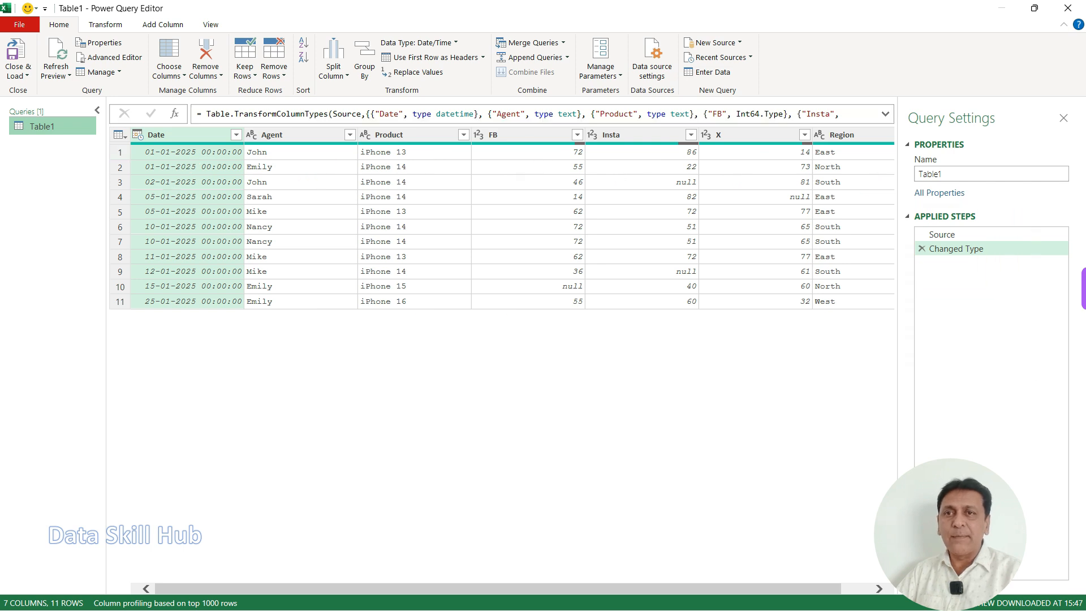
{"action": "mouse_move", "coordinate": [902, 203]}
{"action": "left_mouse_down"}
{"action": "mouse_move", "coordinate": [957, 268]}
{"action": "mouse_move", "coordinate": [1046, 415]}
{"action": "mouse_move", "coordinate": [1054, 475]}
{"action": "left_mouse_up"}
{"action": "mouse_move", "coordinate": [1004, 231]}
{"action": "left_mouse_down"}
{"action": "mouse_move", "coordinate": [1018, 357]}
{"action": "mouse_move", "coordinate": [999, 363]}
{"action": "left_mouse_up"}
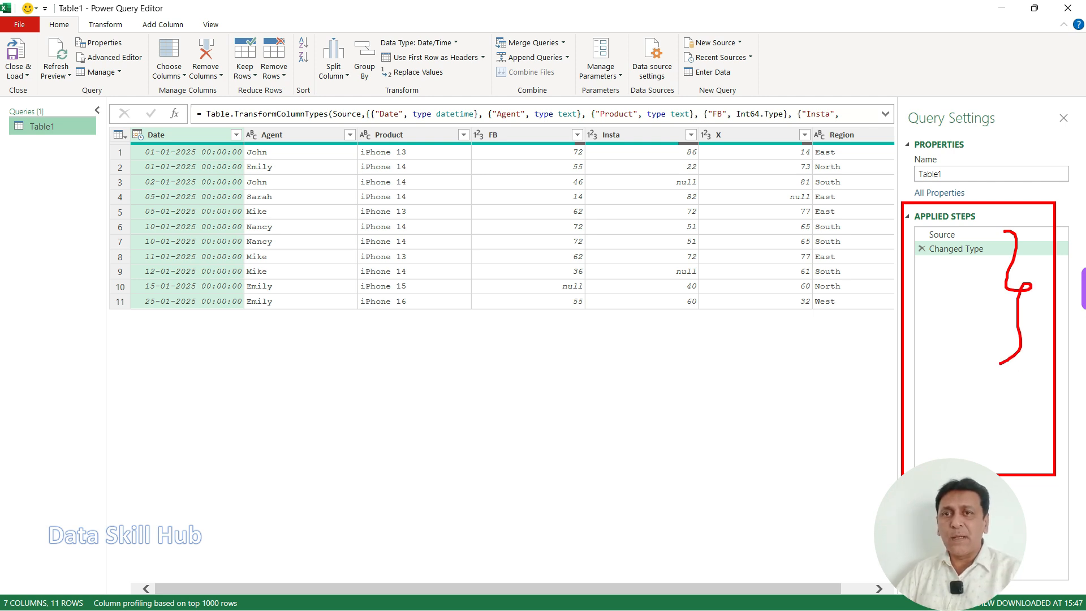
{"action": "mouse_move", "coordinate": [485, 120]}
{"action": "left_mouse_down"}
{"action": "mouse_move", "coordinate": [475, 126]}
{"action": "mouse_move", "coordinate": [551, 111]}
{"action": "left_mouse_up"}
{"action": "mouse_move", "coordinate": [962, 263]}
{"action": "left_mouse_down"}
{"action": "mouse_move", "coordinate": [935, 266]}
{"action": "mouse_move", "coordinate": [984, 289]}
{"action": "mouse_move", "coordinate": [938, 267]}
{"action": "left_mouse_up"}
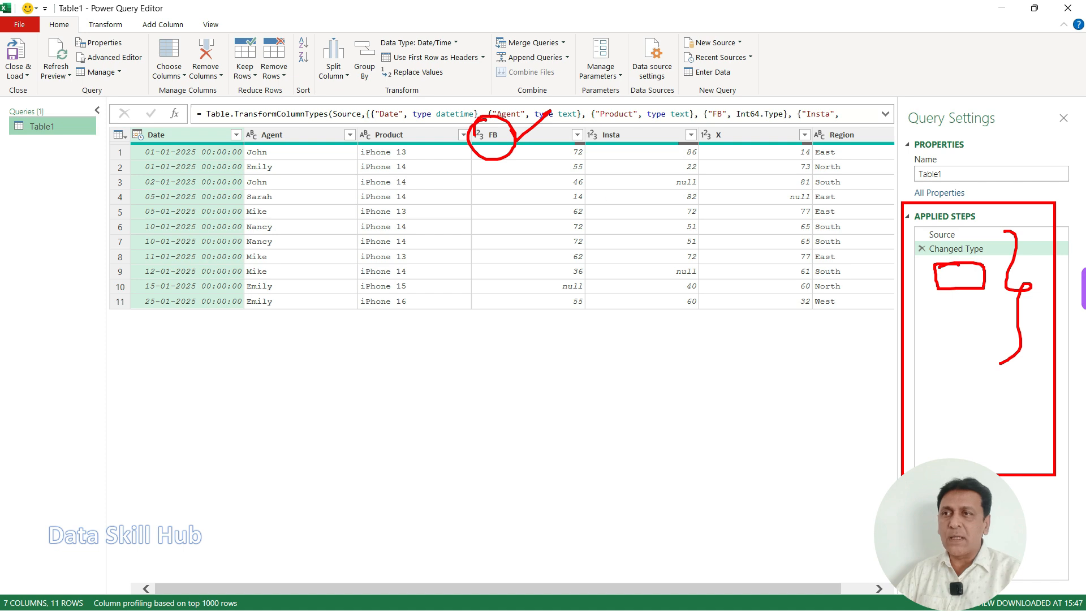
{"action": "key", "text": "Escape"}
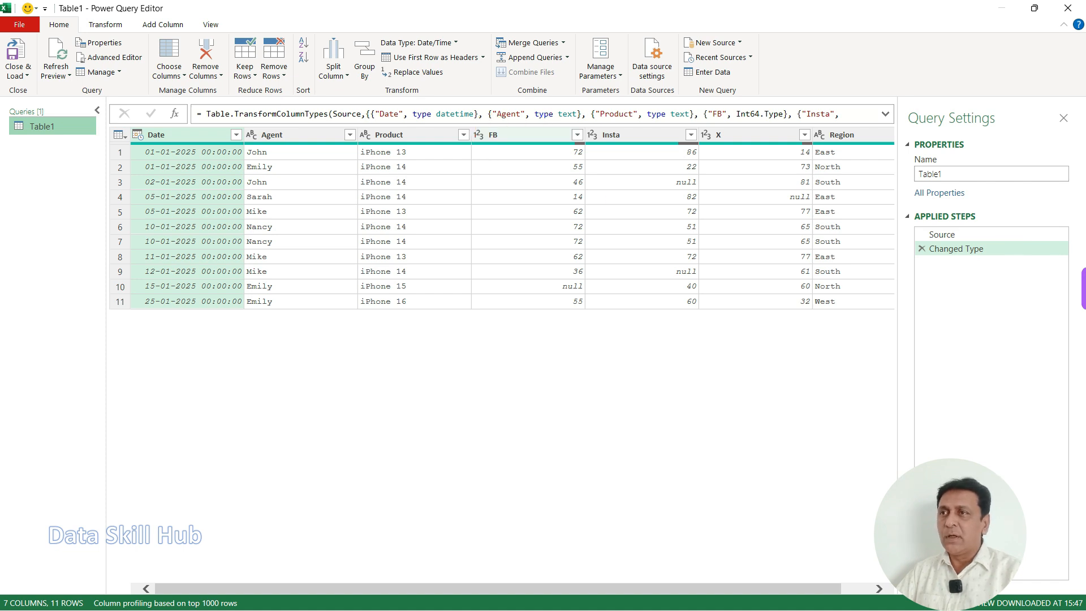
Step: Move the FB column so it sits between the Agent and Product columns
{"action": "left_click", "coordinate": [516, 135]}
{"action": "left_click_drag", "start_coordinate": [502, 135], "coordinate": [360, 137]}
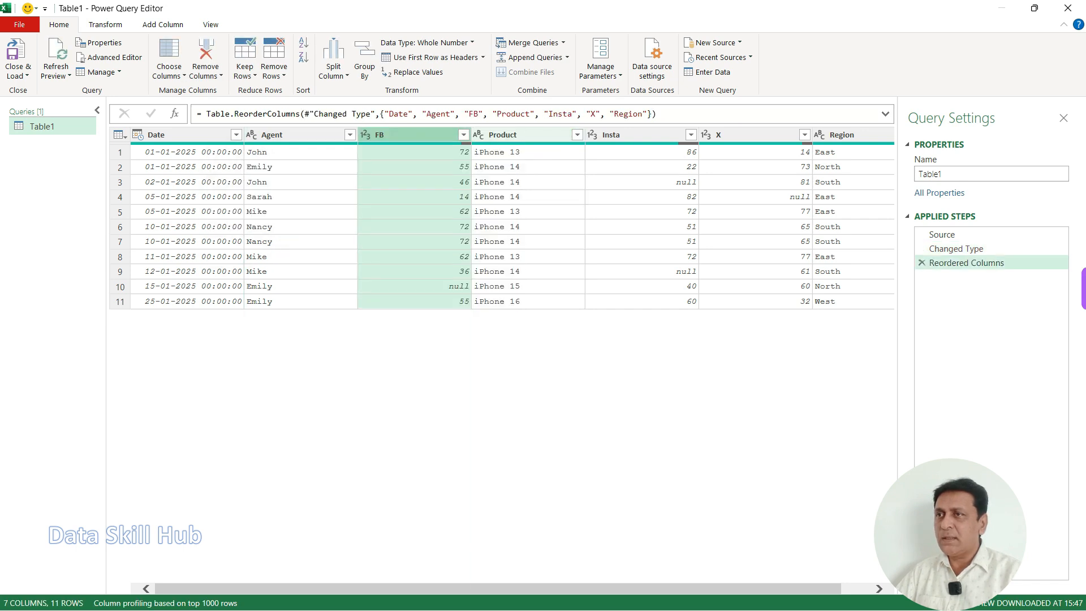
Step: Delete the Reordered Columns step from the query's applied steps
{"action": "key", "text": "ctrl+2"}
{"action": "mouse_move", "coordinate": [495, 129]}
{"action": "left_mouse_down"}
{"action": "mouse_move", "coordinate": [399, 111]}
{"action": "mouse_move", "coordinate": [425, 127]}
{"action": "left_mouse_up"}
{"action": "left_click_drag", "start_coordinate": [906, 253], "coordinate": [1050, 282]}
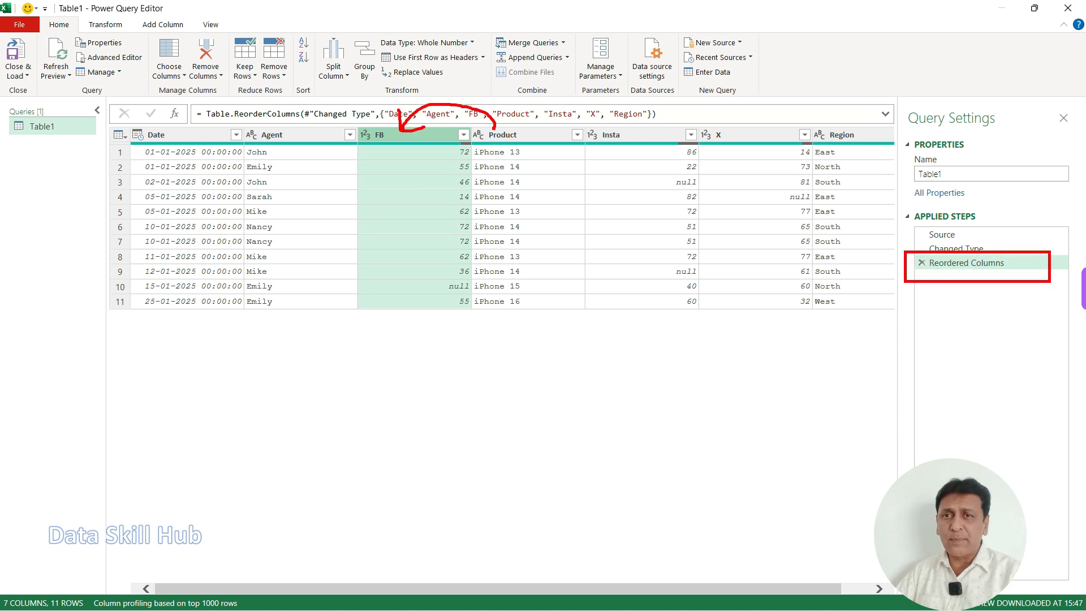
{"action": "left_click_drag", "start_coordinate": [928, 298], "coordinate": [987, 272]}
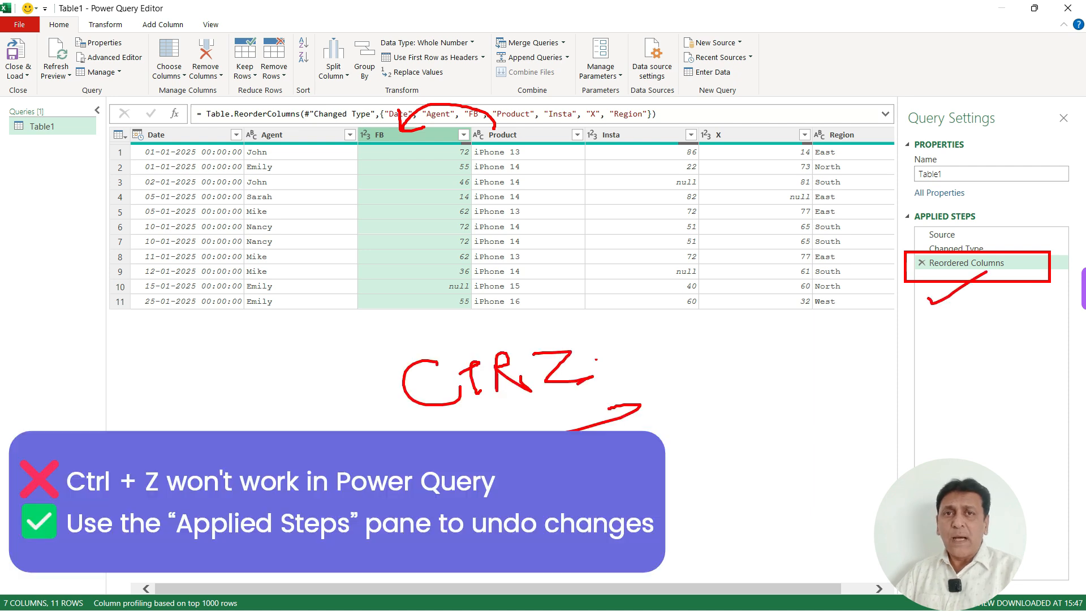
{"action": "mouse_move", "coordinate": [545, 315]}
{"action": "left_mouse_down"}
{"action": "mouse_move", "coordinate": [535, 313]}
{"action": "mouse_move", "coordinate": [475, 490]}
{"action": "mouse_move", "coordinate": [503, 323]}
{"action": "left_mouse_up"}
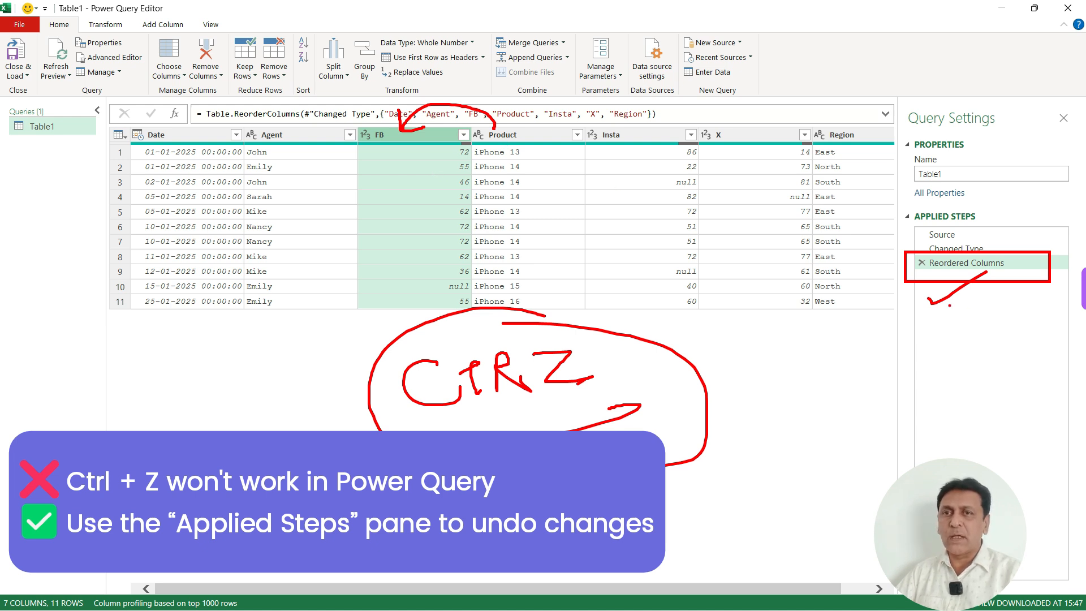
{"action": "key", "text": "e"}
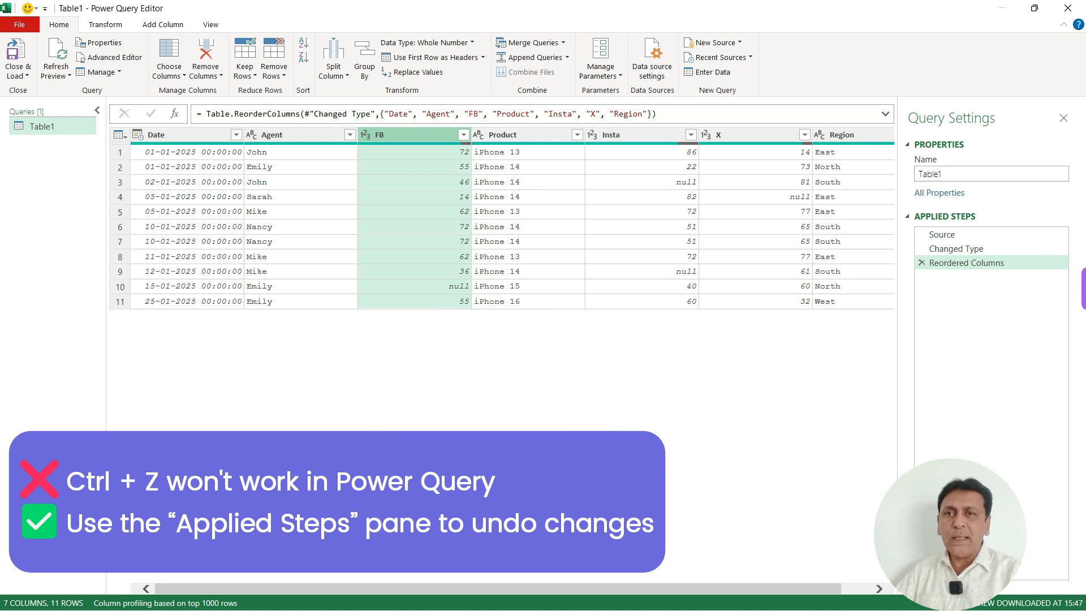
{"action": "left_click_drag", "start_coordinate": [899, 251], "coordinate": [929, 280]}
{"action": "mouse_move", "coordinate": [863, 262]}
{"action": "left_mouse_down"}
{"action": "mouse_move", "coordinate": [877, 279]}
{"action": "mouse_move", "coordinate": [857, 287]}
{"action": "left_mouse_up"}
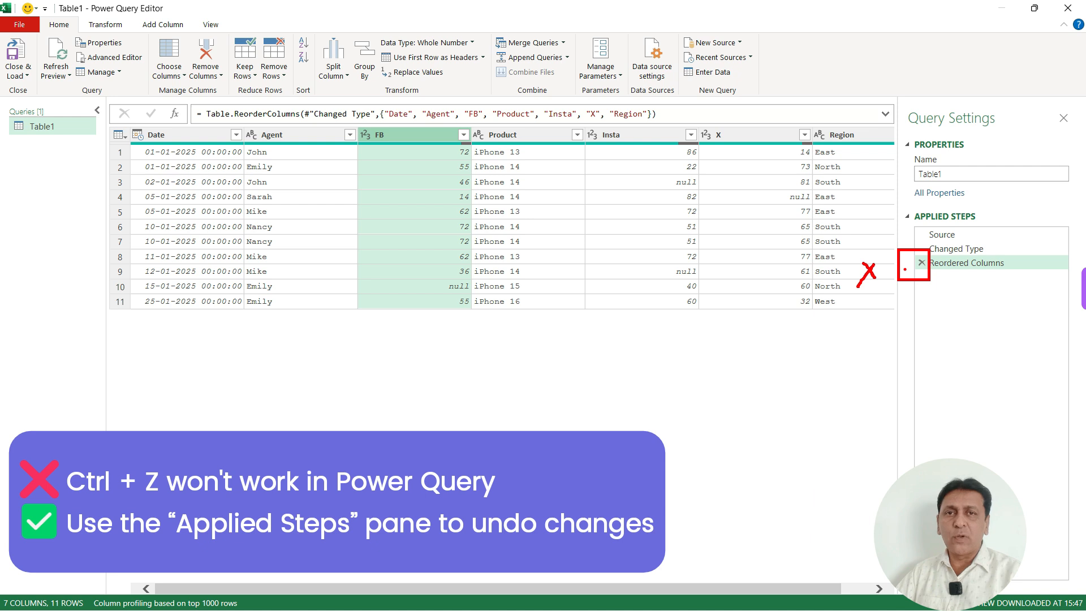
{"action": "key", "text": "e"}
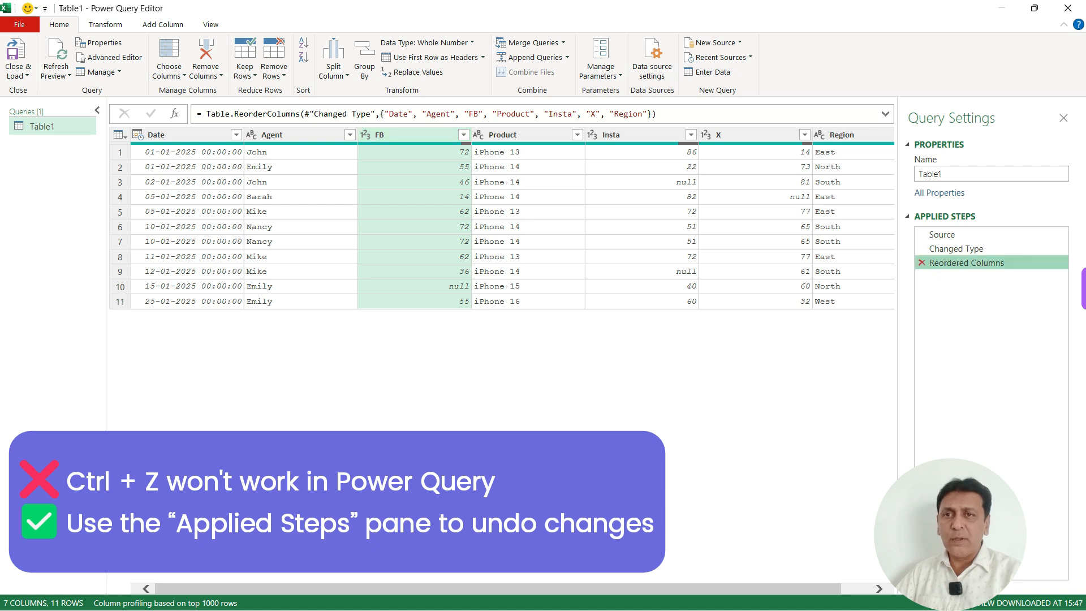
{"action": "left_click", "coordinate": [922, 263]}
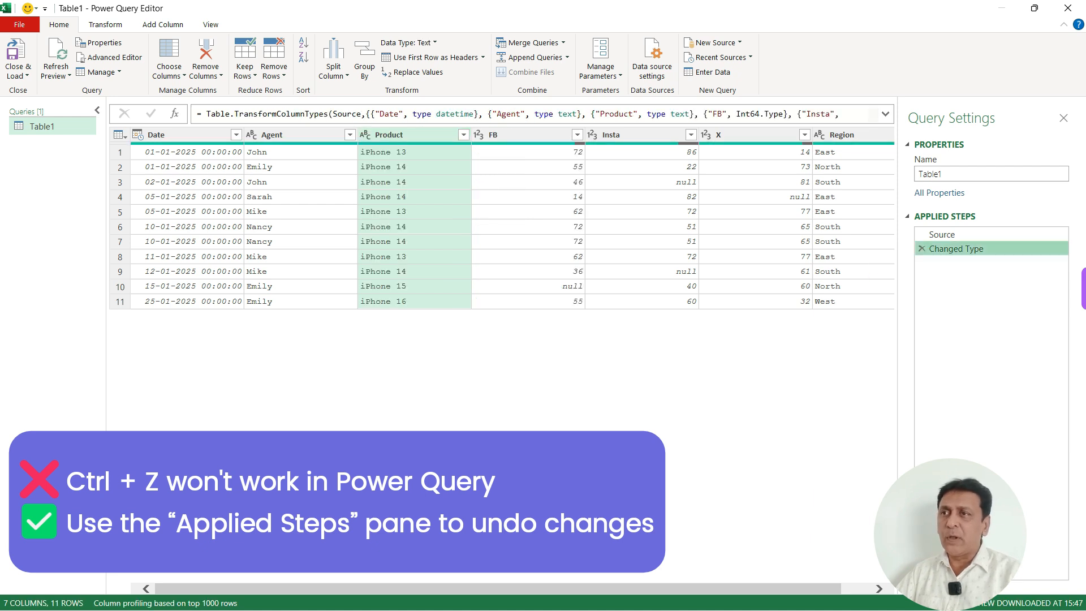
Step: Check the column order in the data preview and review the remaining applied steps of the query
{"action": "left_click_drag", "start_coordinate": [315, 115], "coordinate": [719, 326]}
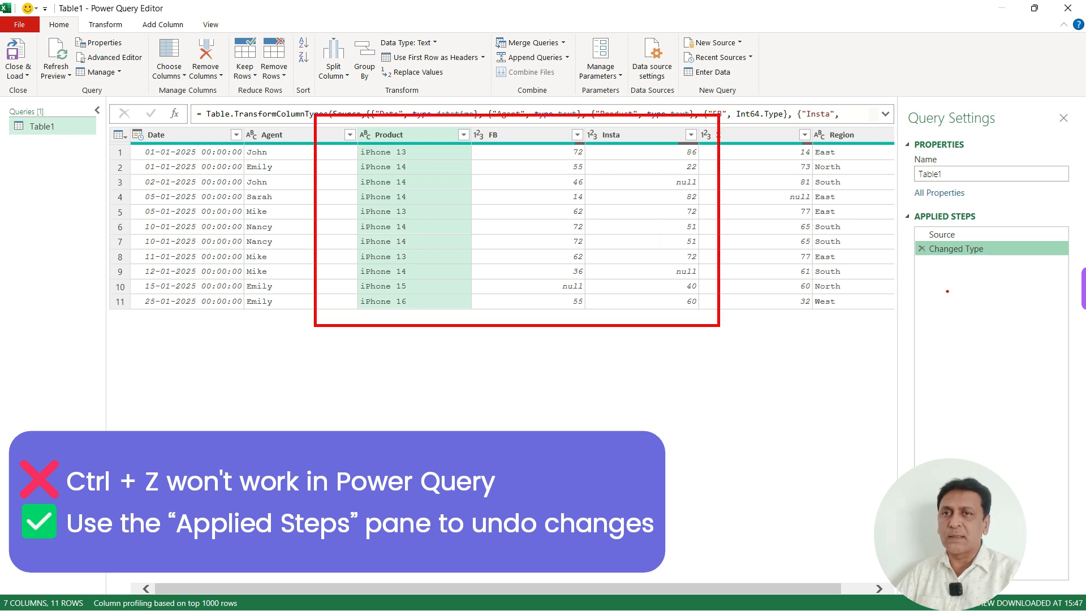
{"action": "left_click_drag", "start_coordinate": [891, 256], "coordinate": [912, 278]}
{"action": "left_click_drag", "start_coordinate": [908, 253], "coordinate": [894, 277]}
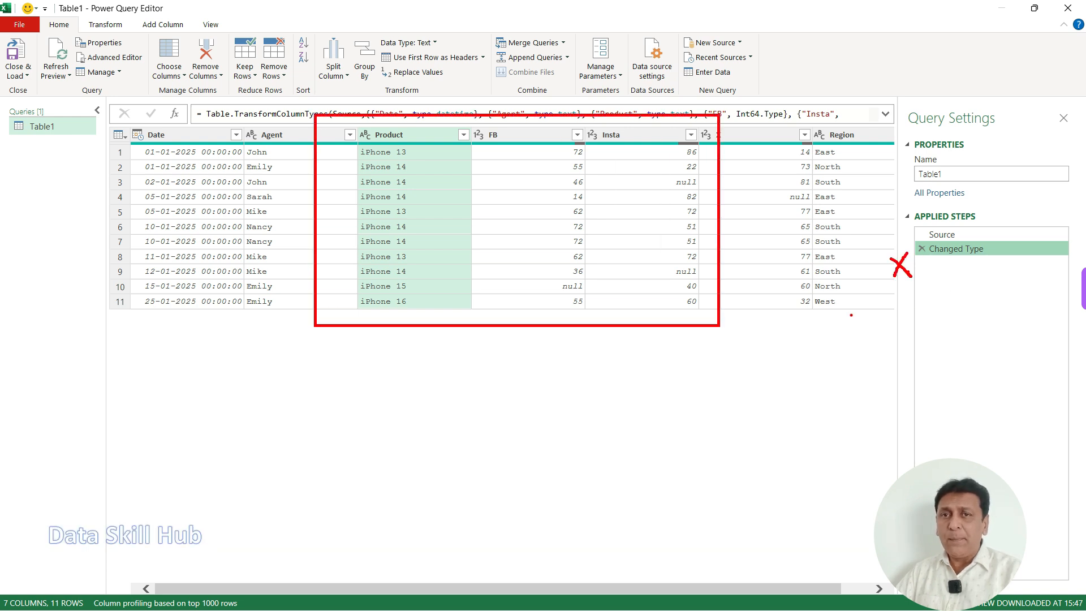
{"action": "mouse_move", "coordinate": [1005, 237]}
{"action": "left_mouse_down"}
{"action": "mouse_move", "coordinate": [1011, 340]}
{"action": "mouse_move", "coordinate": [990, 397]}
{"action": "left_mouse_up"}
{"action": "left_click_drag", "start_coordinate": [947, 321], "coordinate": [953, 348]}
{"action": "mouse_move", "coordinate": [971, 327]}
{"action": "left_mouse_down"}
{"action": "mouse_move", "coordinate": [967, 340]}
{"action": "mouse_move", "coordinate": [970, 328]}
{"action": "left_mouse_up"}
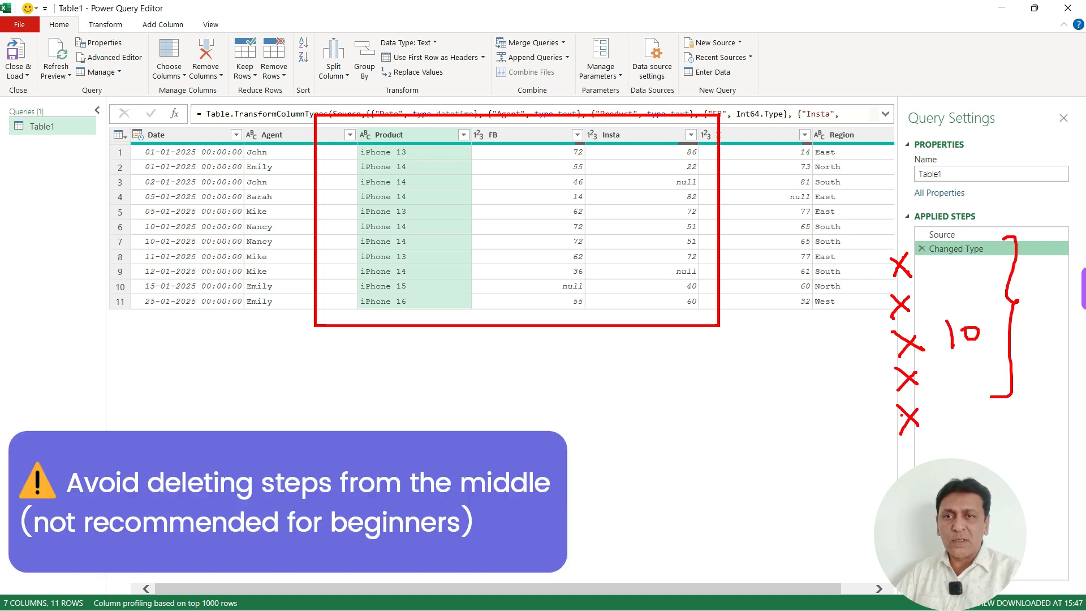
{"action": "left_click_drag", "start_coordinate": [890, 303], "coordinate": [797, 302]}
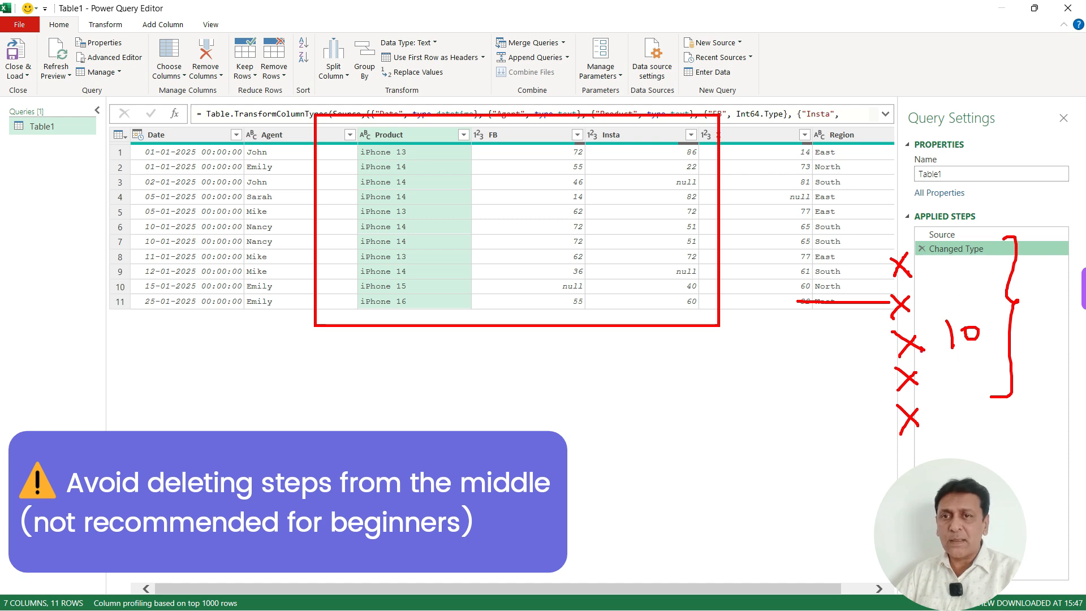
{"action": "mouse_move", "coordinate": [886, 354]}
{"action": "left_mouse_down"}
{"action": "mouse_move", "coordinate": [868, 309]}
{"action": "mouse_move", "coordinate": [873, 333]}
{"action": "left_mouse_up"}
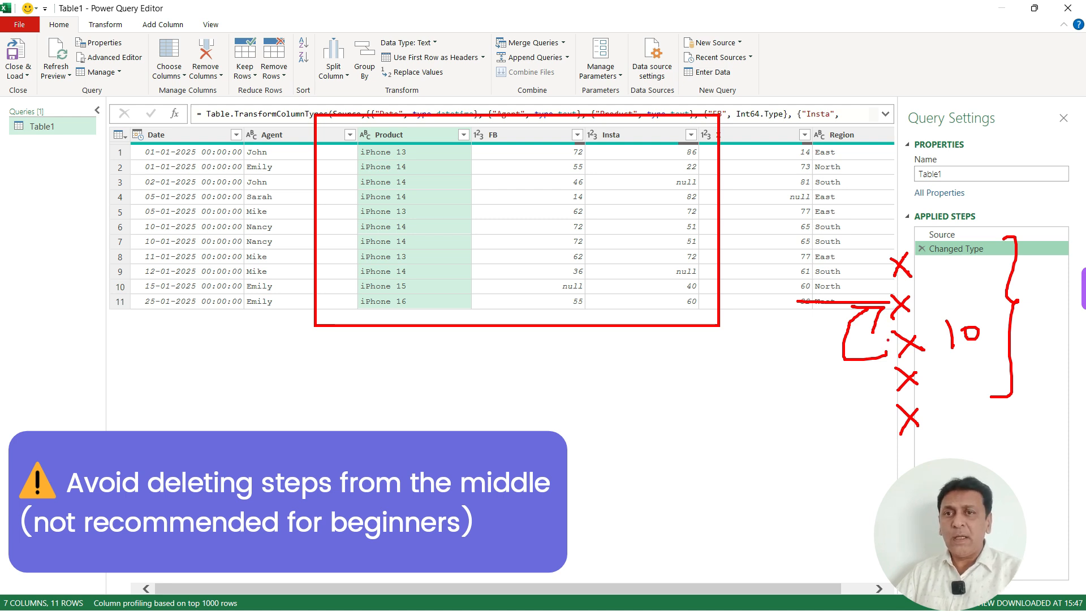
{"action": "mouse_move", "coordinate": [884, 429]}
{"action": "left_mouse_down"}
{"action": "mouse_move", "coordinate": [854, 419]}
{"action": "mouse_move", "coordinate": [829, 387]}
{"action": "mouse_move", "coordinate": [820, 346]}
{"action": "mouse_move", "coordinate": [829, 327]}
{"action": "left_mouse_up"}
{"action": "mouse_move", "coordinate": [943, 441]}
{"action": "left_mouse_down"}
{"action": "mouse_move", "coordinate": [942, 375]}
{"action": "mouse_move", "coordinate": [954, 386]}
{"action": "left_mouse_up"}
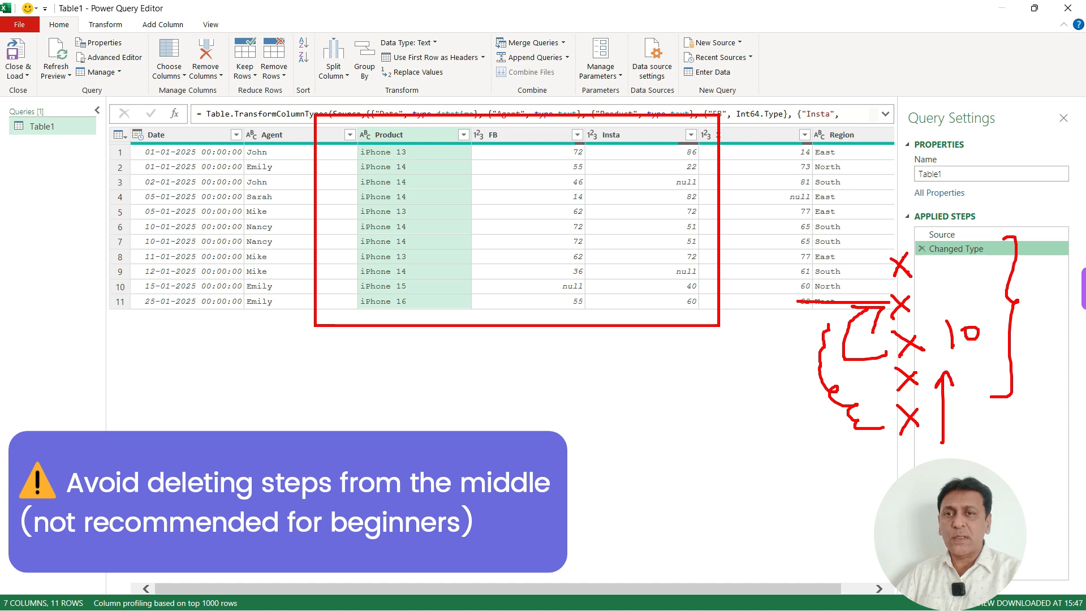
{"action": "key", "text": "Escape"}
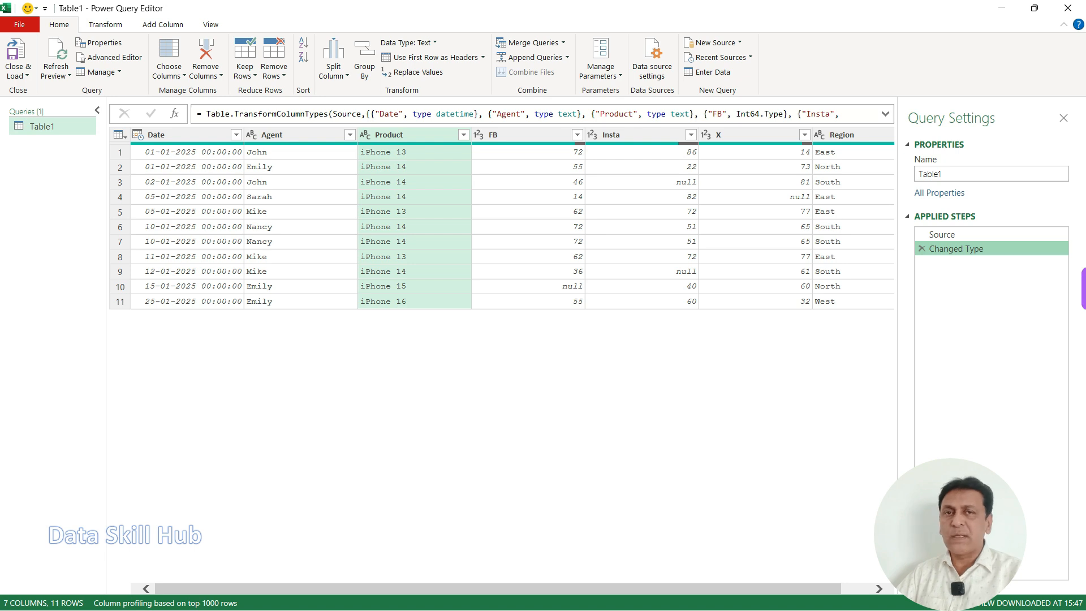
Step: Select all columns of the Table1 query
{"action": "key", "text": "ctrl+a"}
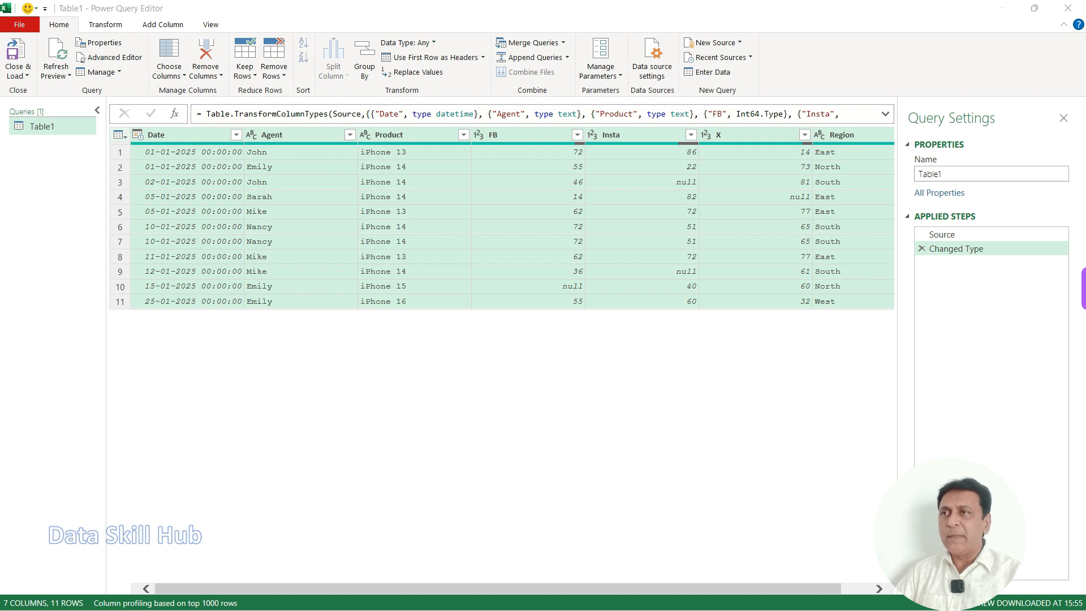
Step: Shrink the Power Query Editor window to view the workbook behind it, and maximize the editor again
{"action": "left_click", "coordinate": [1035, 8]}
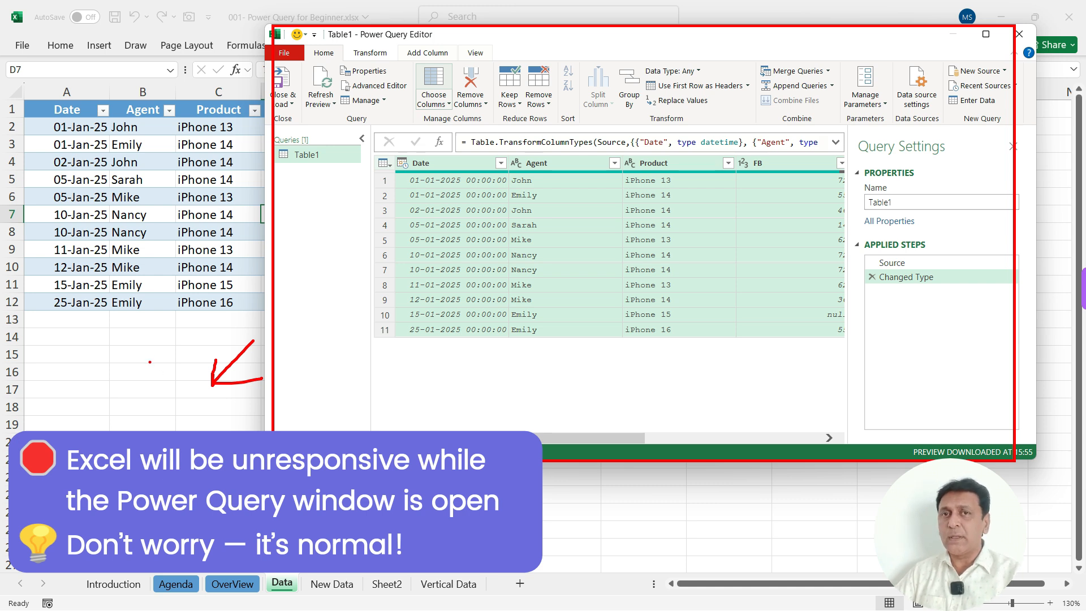
{"action": "key", "text": "Escape"}
{"action": "left_click", "coordinate": [986, 34]}
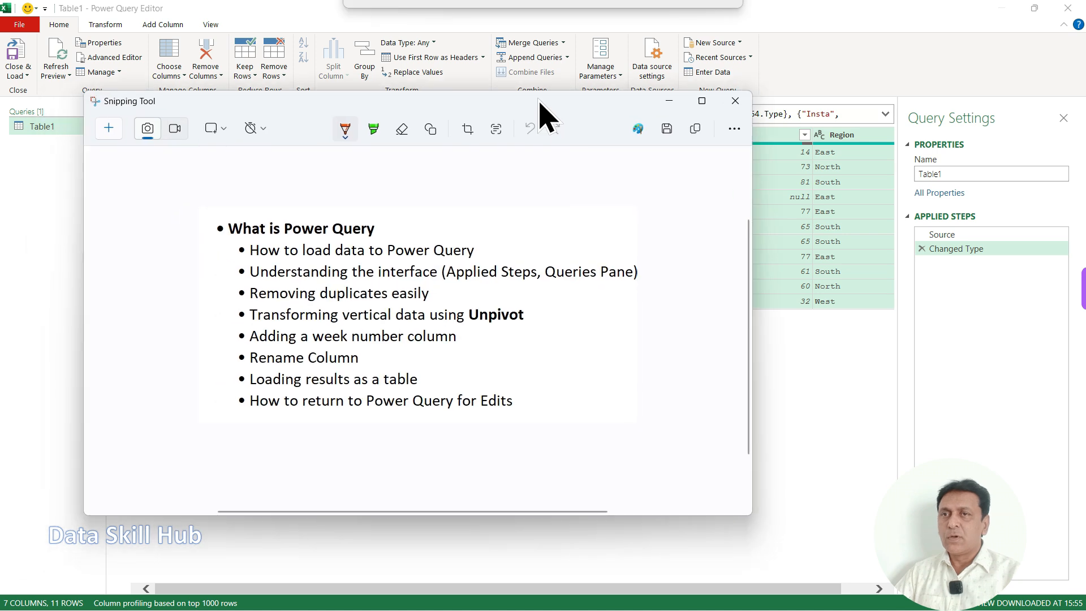
Step: Review the topic outline in Snipping Tool, and return to the Applied Steps list in the Power Query Editor
{"action": "left_click_drag", "start_coordinate": [538, 100], "coordinate": [630, 57]}
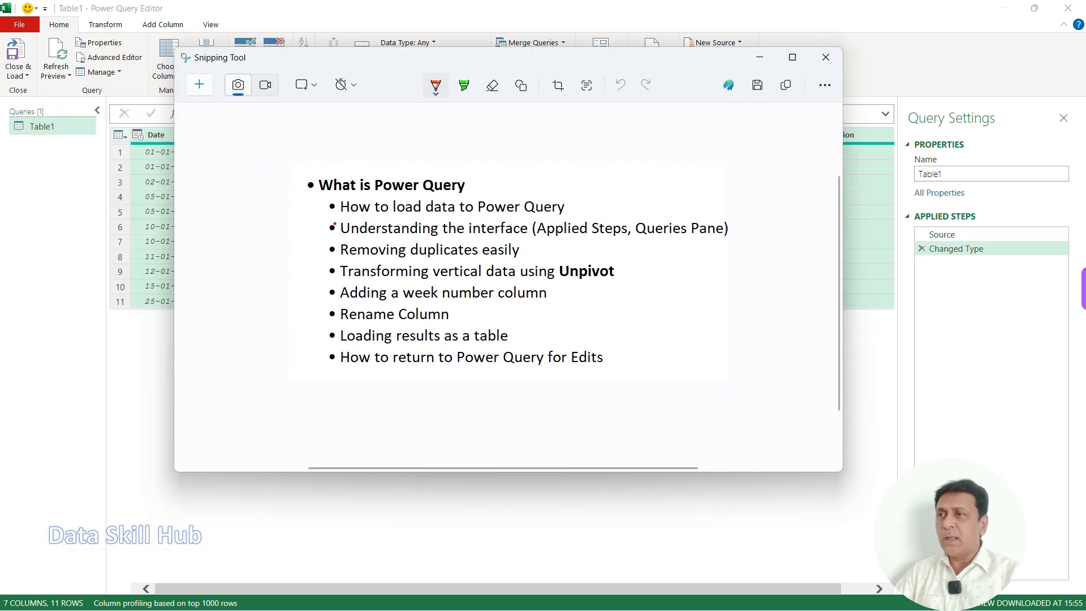
{"action": "left_click_drag", "start_coordinate": [332, 224], "coordinate": [462, 220]}
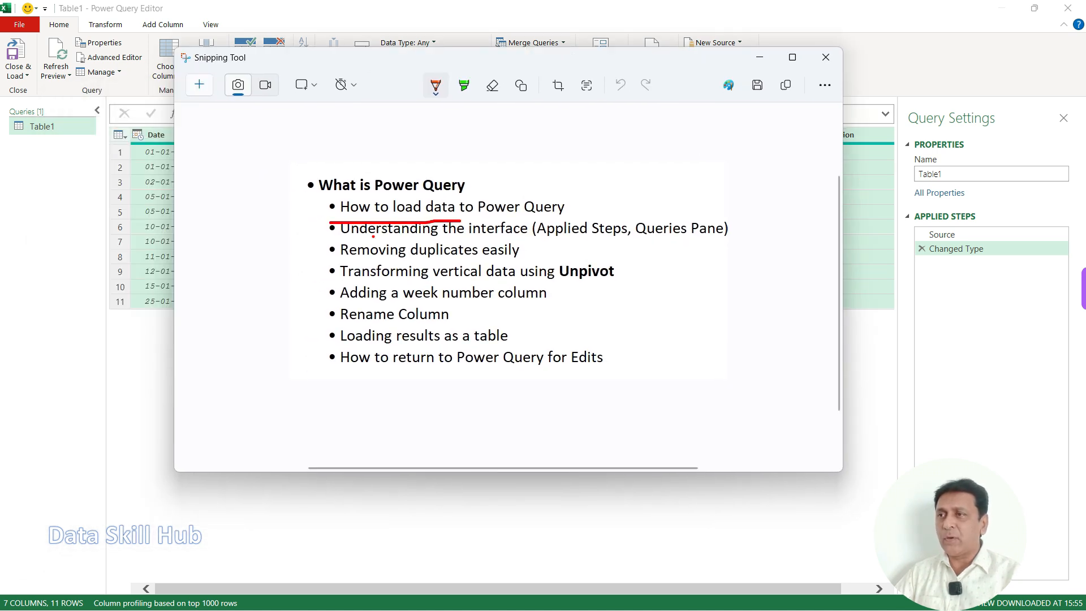
{"action": "left_click_drag", "start_coordinate": [336, 239], "coordinate": [474, 236]}
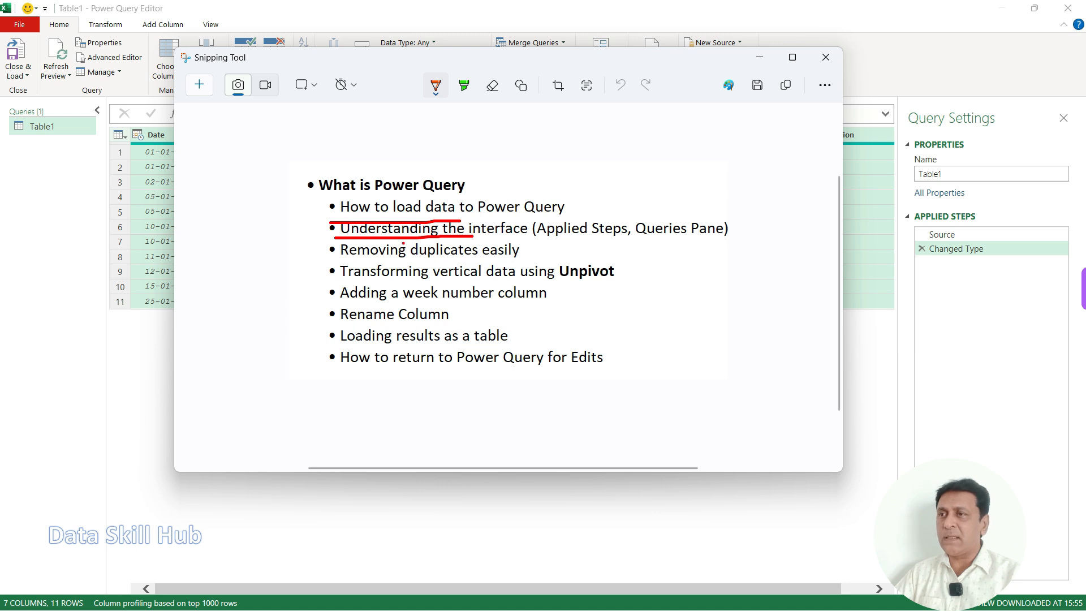
{"action": "left_click_drag", "start_coordinate": [335, 258], "coordinate": [484, 262]}
{"action": "key", "text": "Escape"}
{"action": "left_click", "coordinate": [760, 57]}
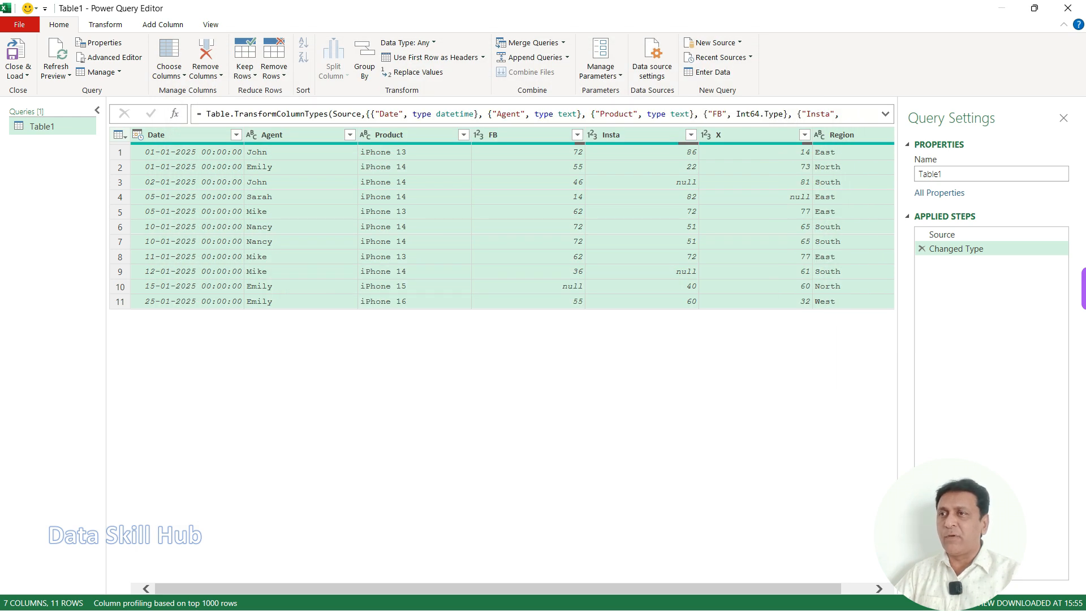
{"action": "mouse_move", "coordinate": [897, 204]}
{"action": "left_mouse_down"}
{"action": "mouse_move", "coordinate": [988, 236]}
{"action": "mouse_move", "coordinate": [1079, 299]}
{"action": "mouse_move", "coordinate": [1078, 355]}
{"action": "left_mouse_up"}
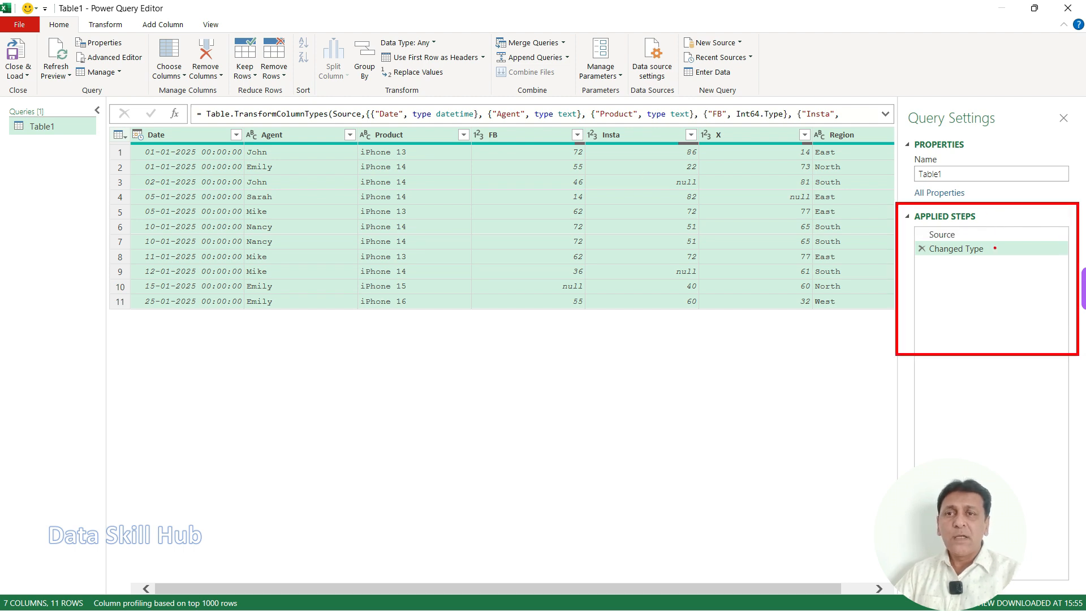
Step: Show the Source step of the Table1 query and examine its formula
{"action": "mouse_move", "coordinate": [884, 235]}
{"action": "left_mouse_down"}
{"action": "mouse_move", "coordinate": [917, 227]}
{"action": "mouse_move", "coordinate": [903, 249]}
{"action": "left_mouse_up"}
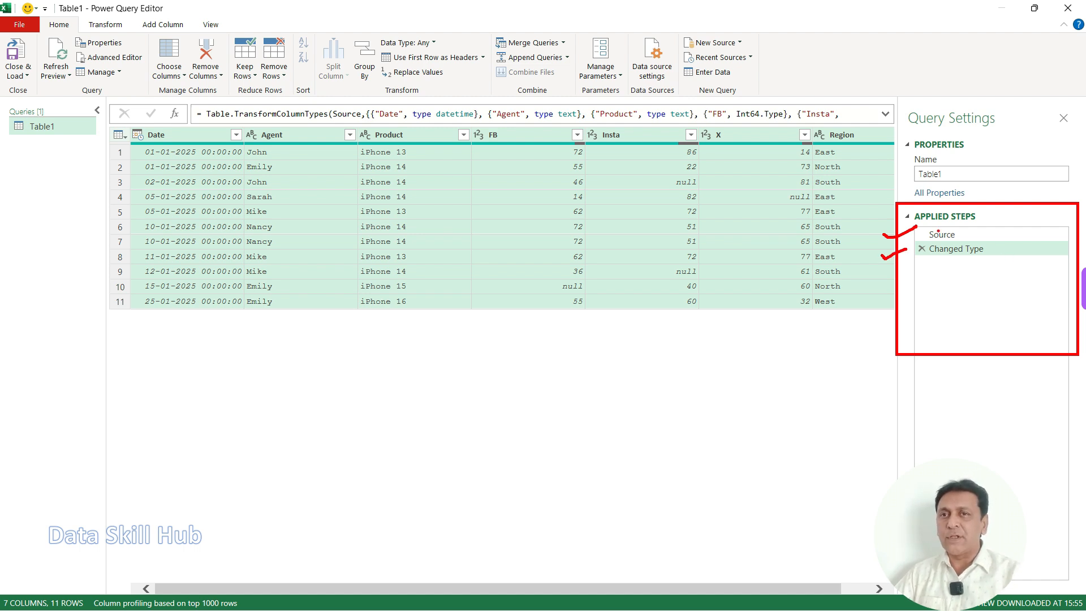
{"action": "key", "text": "Escape"}
{"action": "left_click_drag", "start_coordinate": [922, 226], "coordinate": [973, 242]}
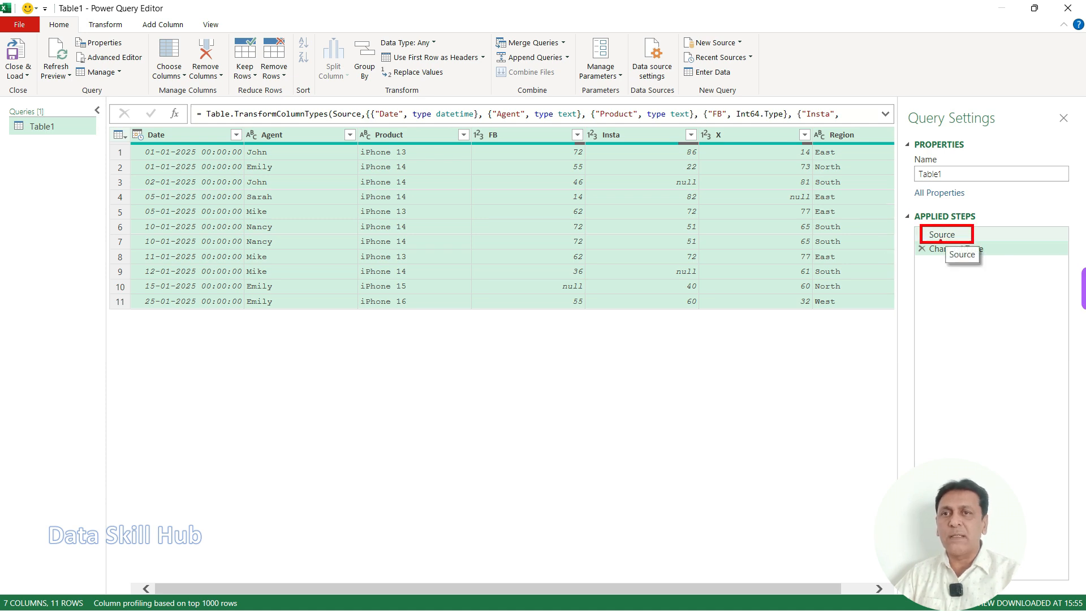
{"action": "left_click", "coordinate": [941, 235]}
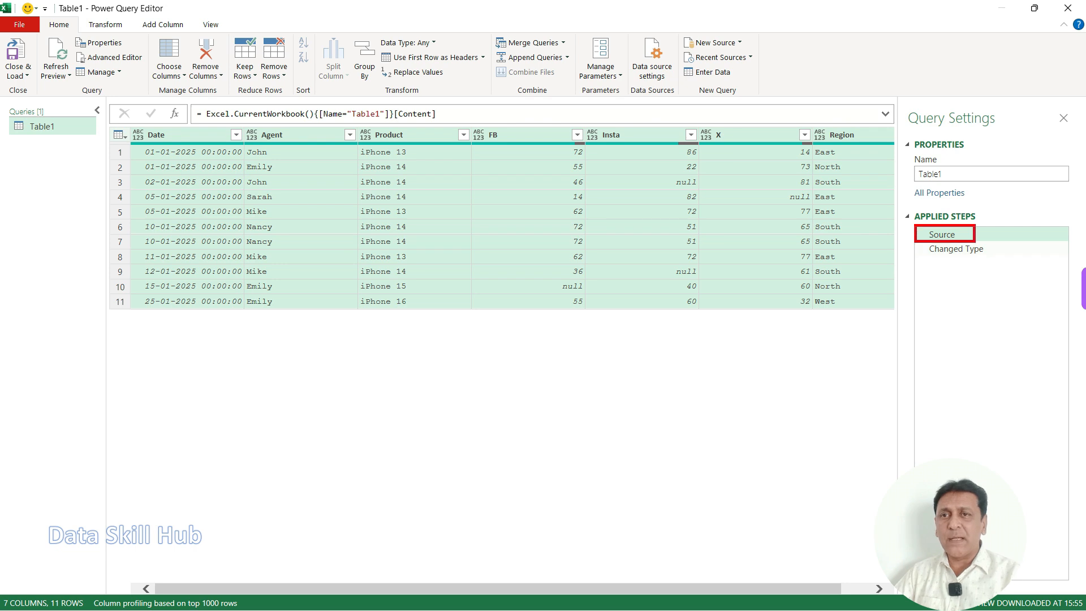
{"action": "mouse_move", "coordinate": [185, 102]}
{"action": "left_mouse_down"}
{"action": "mouse_move", "coordinate": [371, 126]}
{"action": "mouse_move", "coordinate": [894, 129]}
{"action": "left_mouse_up"}
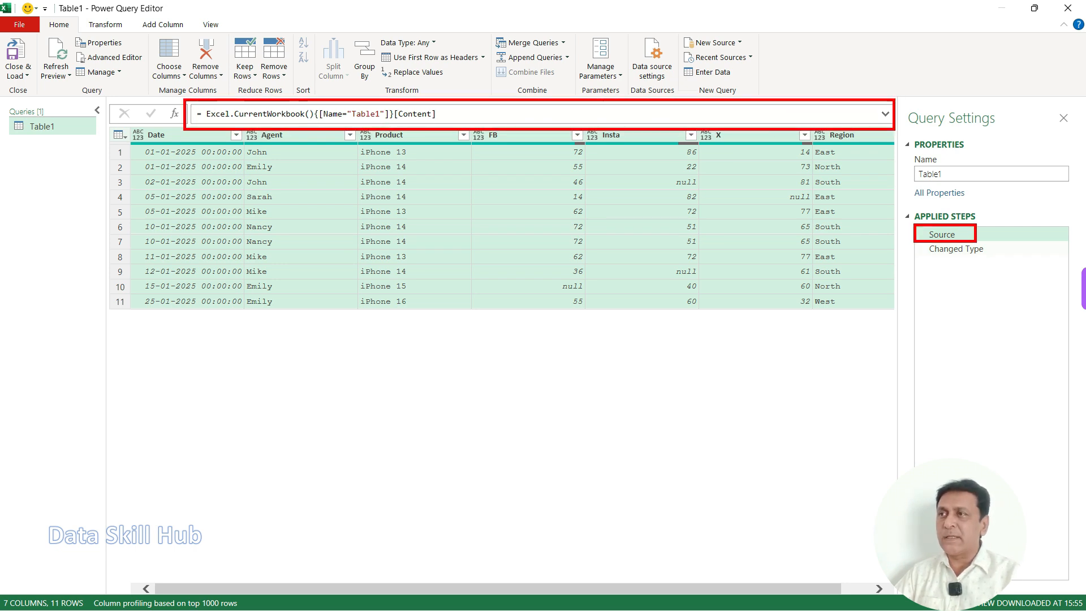
{"action": "left_click_drag", "start_coordinate": [263, 107], "coordinate": [301, 81]}
{"action": "left_click_drag", "start_coordinate": [368, 103], "coordinate": [391, 80]}
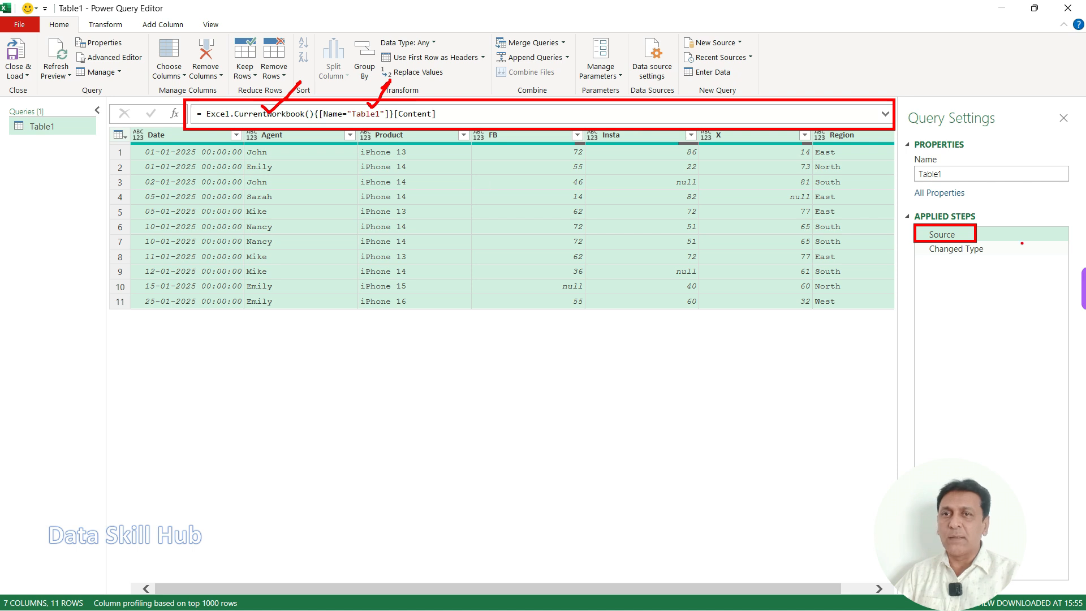
{"action": "key", "text": "Escape"}
Step: Return to the Changed Type step and examine the data types assigned to the Date, Agent, Product and FB columns
{"action": "left_click", "coordinate": [956, 249]}
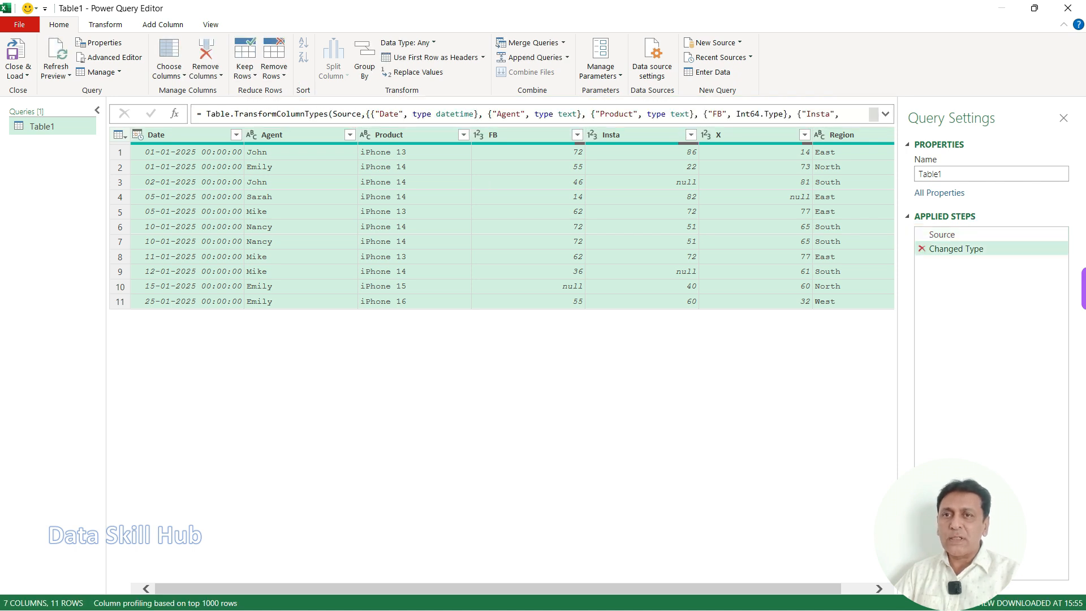
{"action": "left_click_drag", "start_coordinate": [907, 243], "coordinate": [1028, 265]}
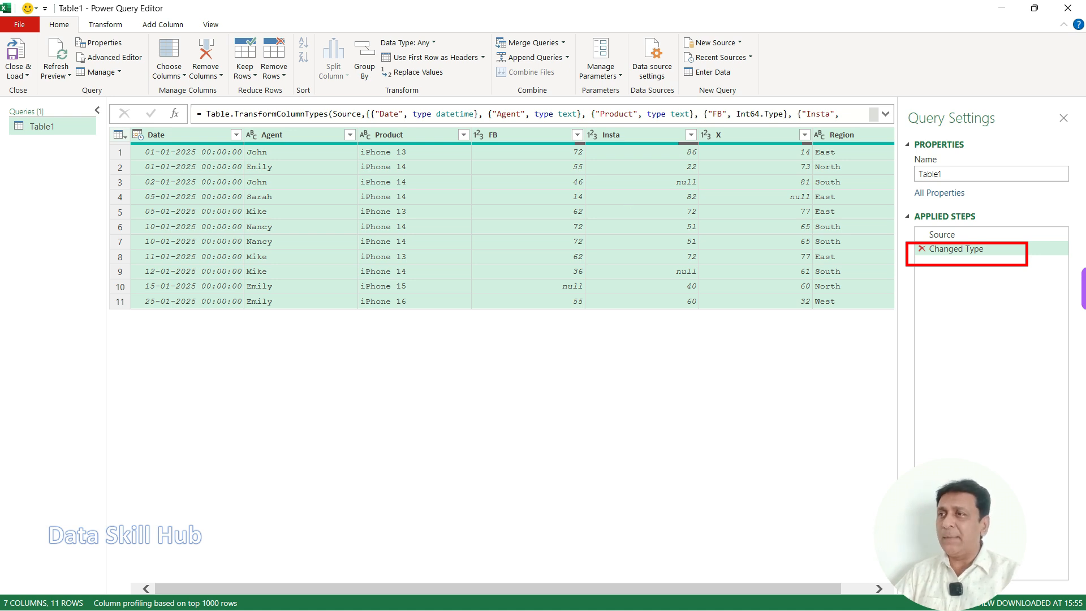
{"action": "left_click_drag", "start_coordinate": [125, 124], "coordinate": [147, 146]}
{"action": "left_click_drag", "start_coordinate": [238, 123], "coordinate": [266, 149]}
{"action": "left_click_drag", "start_coordinate": [358, 123], "coordinate": [375, 146]}
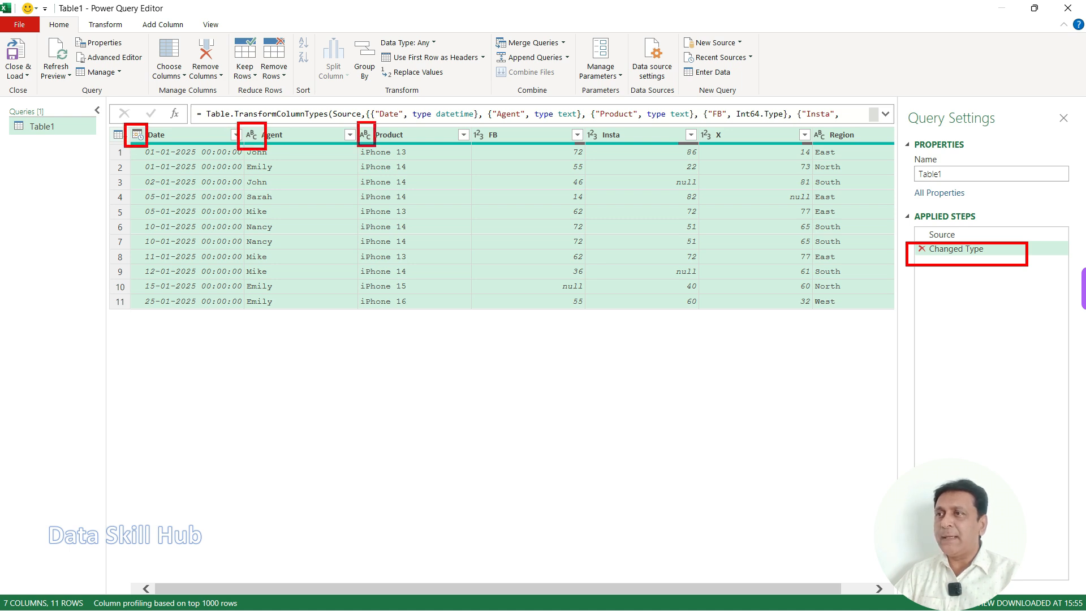
{"action": "left_click_drag", "start_coordinate": [140, 139], "coordinate": [111, 160]}
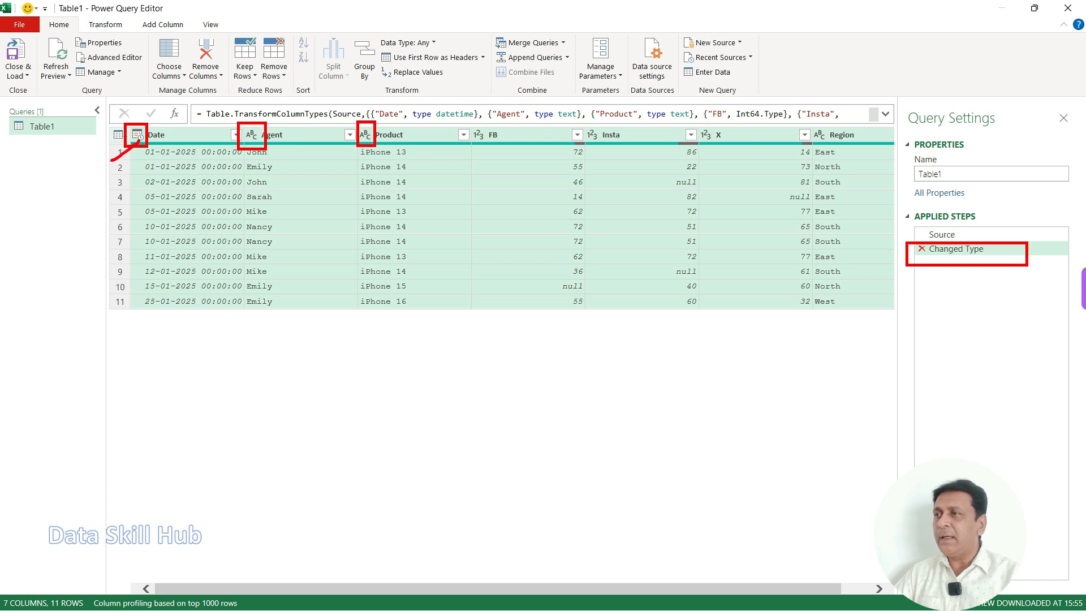
{"action": "left_click_drag", "start_coordinate": [242, 159], "coordinate": [253, 141]}
{"action": "mouse_move", "coordinate": [462, 125]}
{"action": "left_mouse_down"}
{"action": "mouse_move", "coordinate": [498, 153]}
{"action": "mouse_move", "coordinate": [459, 182]}
{"action": "mouse_move", "coordinate": [487, 181]}
{"action": "left_mouse_up"}
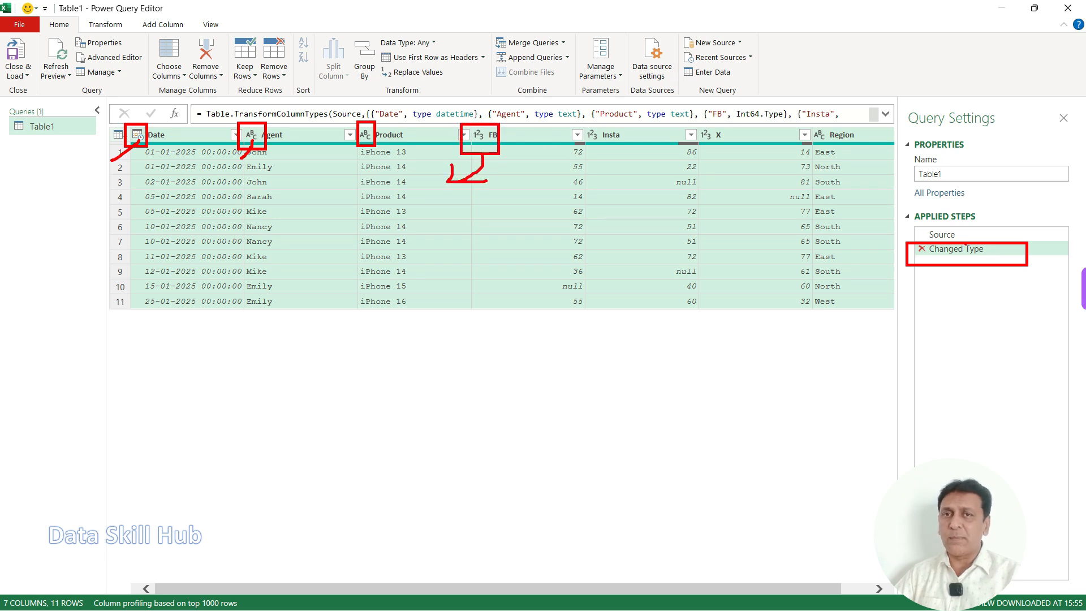
{"action": "key", "text": "Escape"}
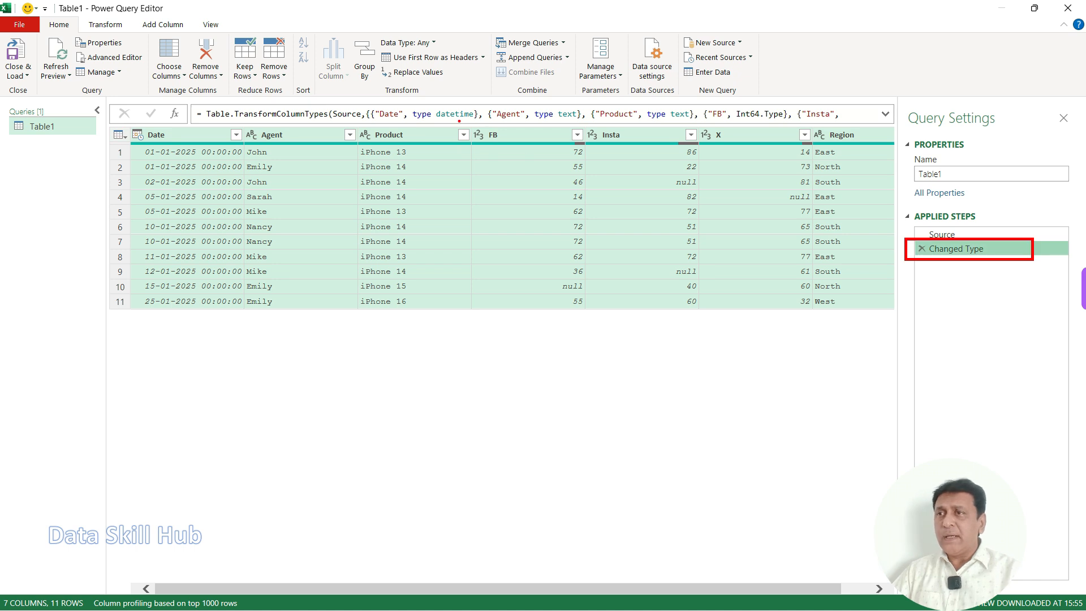
{"action": "left_click_drag", "start_coordinate": [458, 121], "coordinate": [488, 151]}
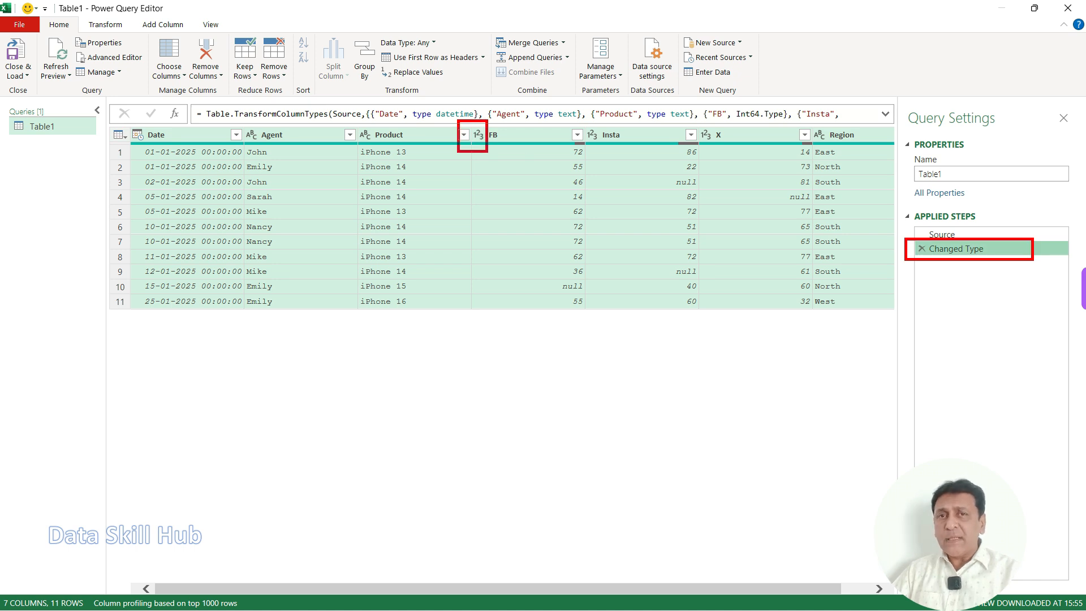
{"action": "key", "text": "Escape"}
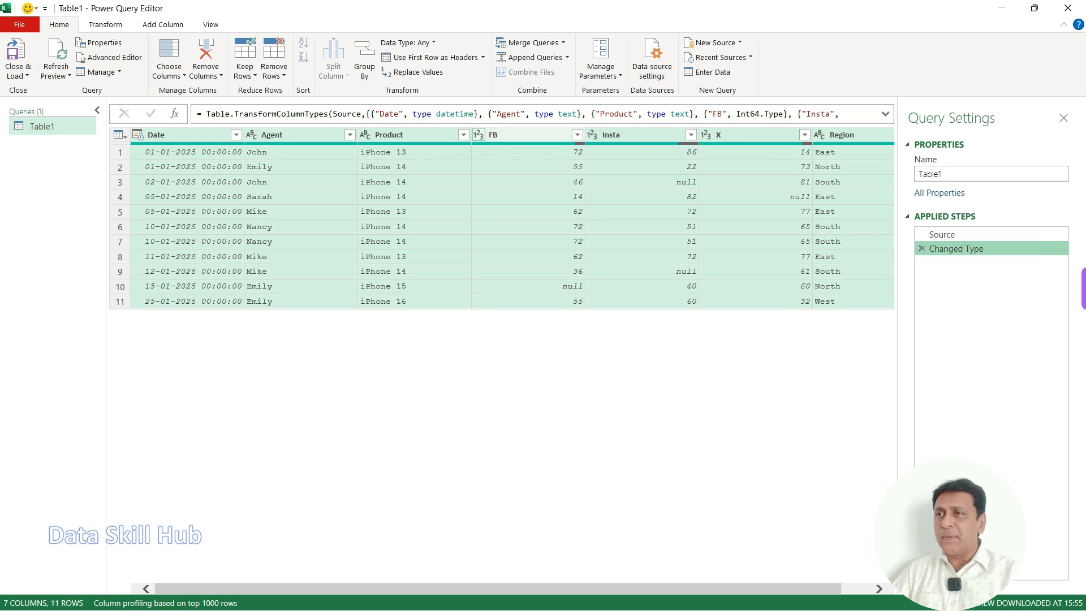
Step: Review the list of data types available for the FB column and check the column's values against its type
{"action": "left_click", "coordinate": [478, 135]}
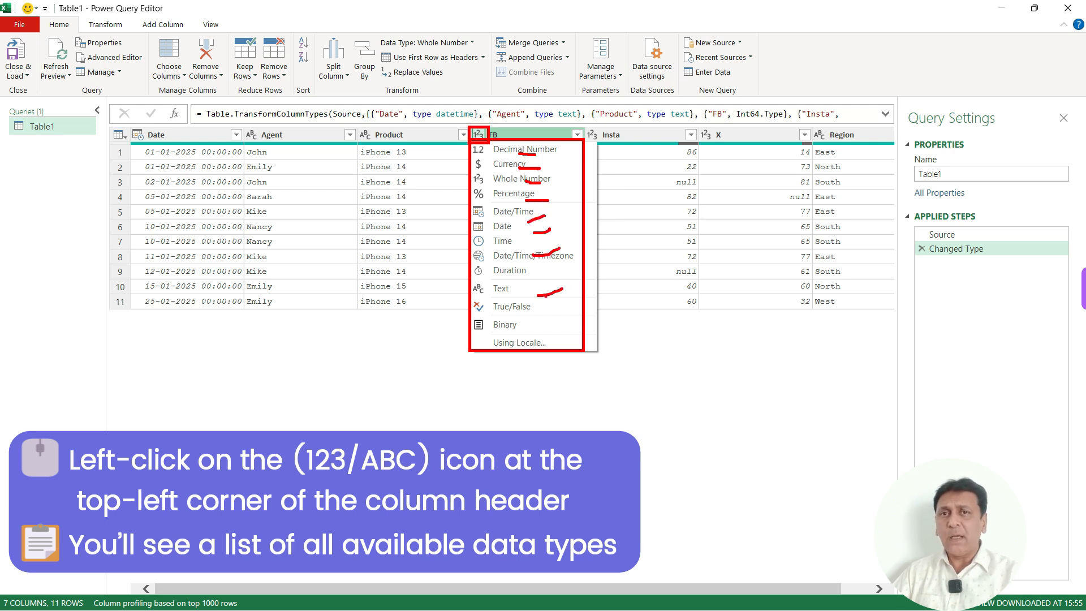
{"action": "key", "text": "Escape"}
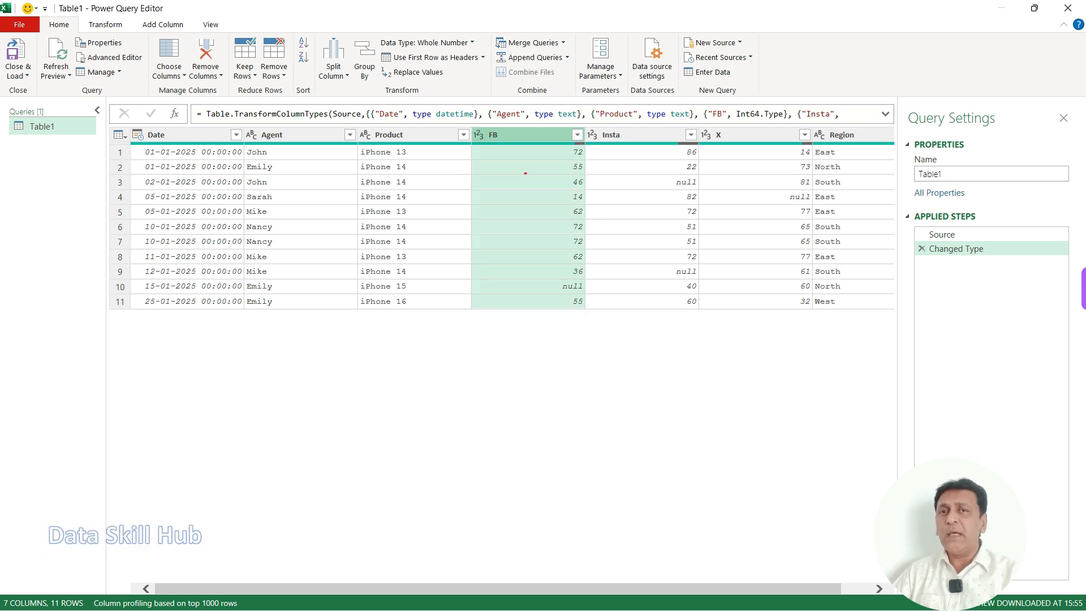
{"action": "left_click_drag", "start_coordinate": [506, 197], "coordinate": [536, 183]}
{"action": "left_click_drag", "start_coordinate": [496, 250], "coordinate": [526, 233]}
{"action": "left_click_drag", "start_coordinate": [490, 286], "coordinate": [518, 278]}
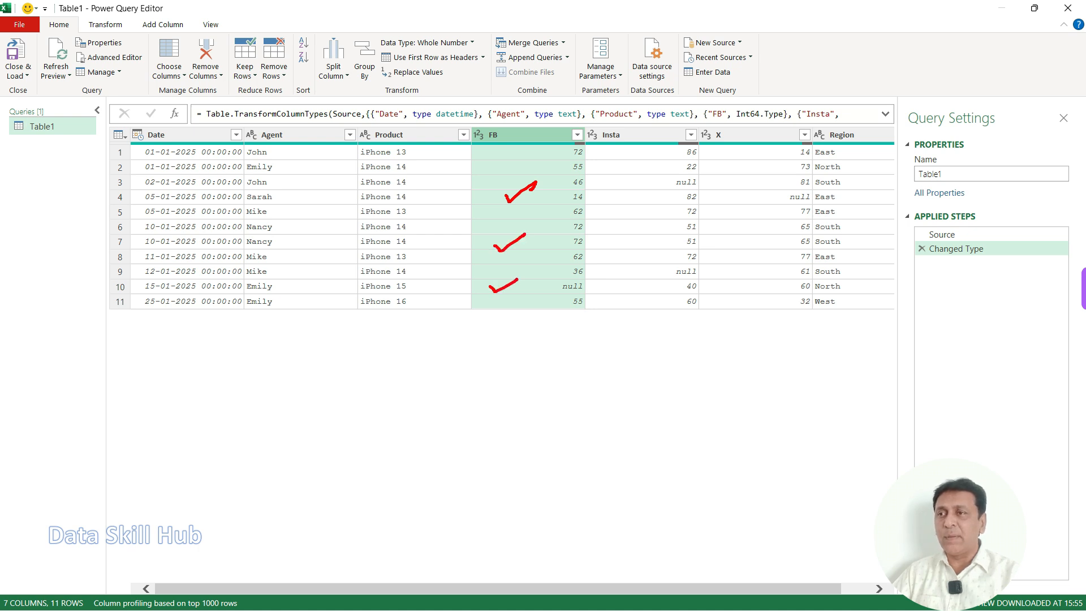
{"action": "mouse_move", "coordinate": [472, 109]}
{"action": "left_mouse_down"}
{"action": "mouse_move", "coordinate": [456, 121]}
{"action": "mouse_move", "coordinate": [484, 109]}
{"action": "mouse_move", "coordinate": [442, 129]}
{"action": "left_mouse_up"}
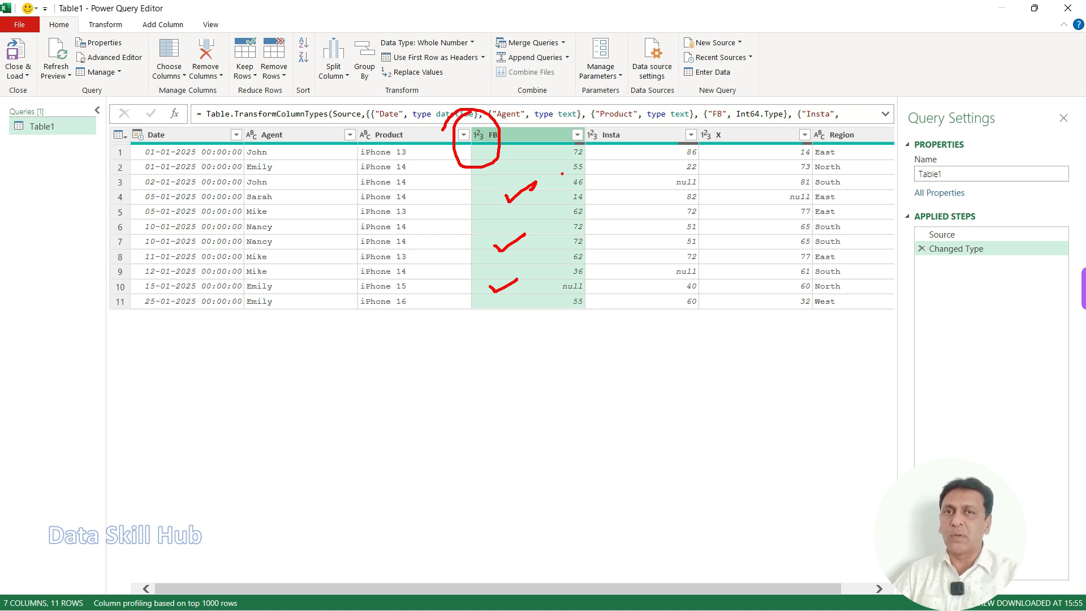
Step: Inspect individual cells in the Product and Agent columns of the data preview
{"action": "key", "text": "ctrl+a"}
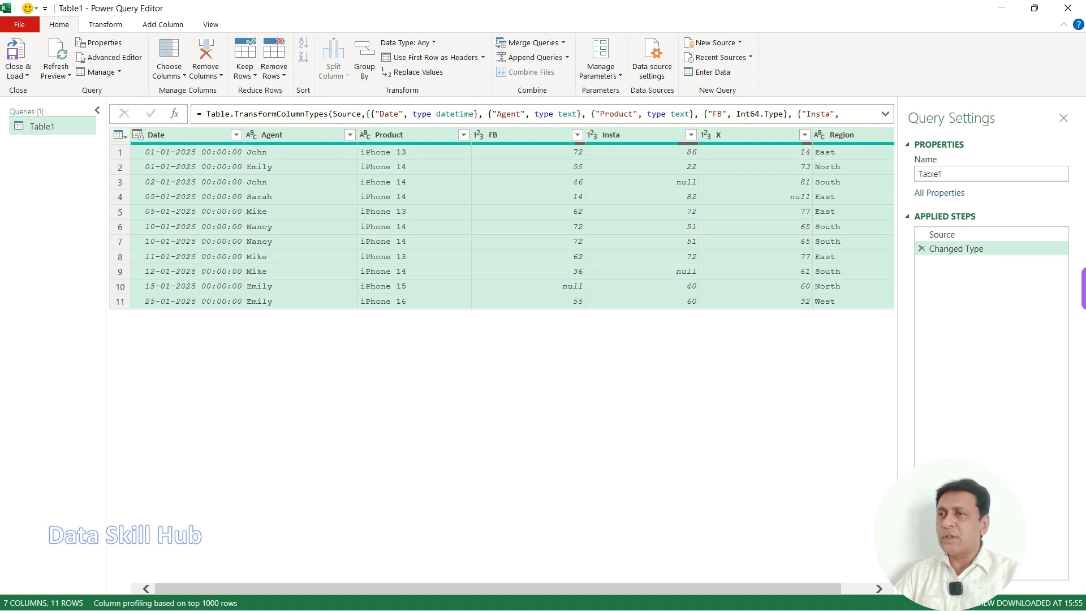
{"action": "left_click", "coordinate": [639, 212]}
{"action": "left_click", "coordinate": [421, 197]}
{"action": "mouse_move", "coordinate": [125, 125]}
{"action": "left_mouse_down"}
{"action": "mouse_move", "coordinate": [345, 209]}
{"action": "mouse_move", "coordinate": [911, 357]}
{"action": "mouse_move", "coordinate": [895, 320]}
{"action": "left_mouse_up"}
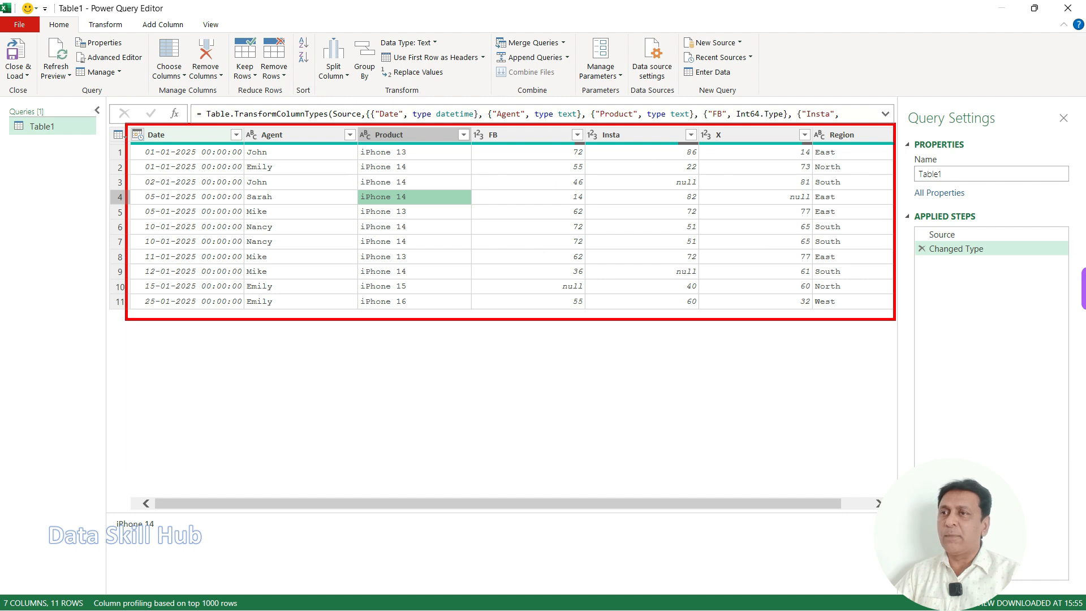
{"action": "key", "text": "Escape"}
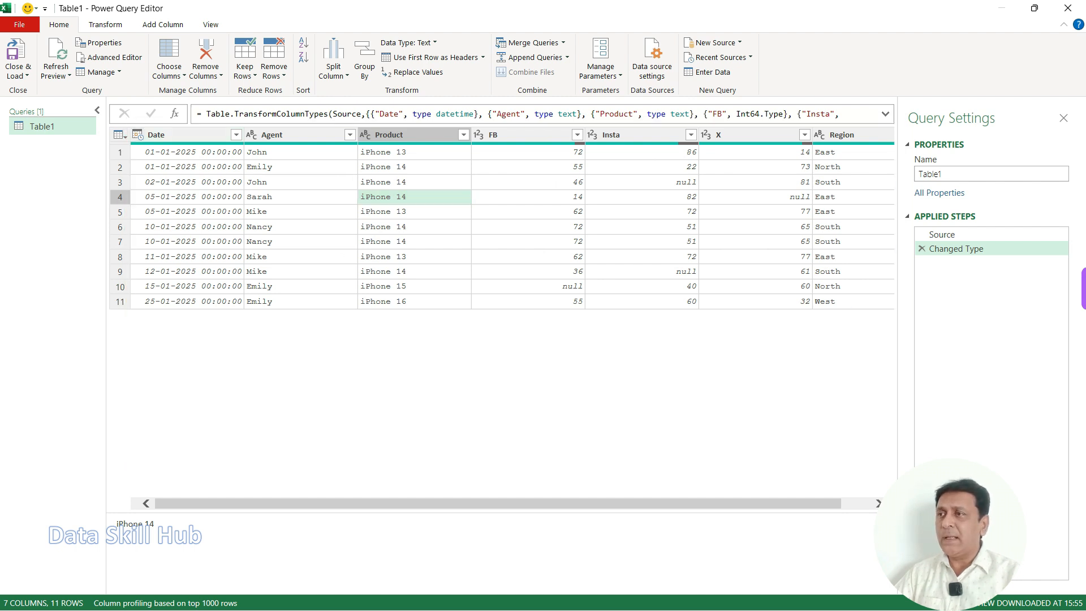
{"action": "left_click", "coordinate": [301, 183]}
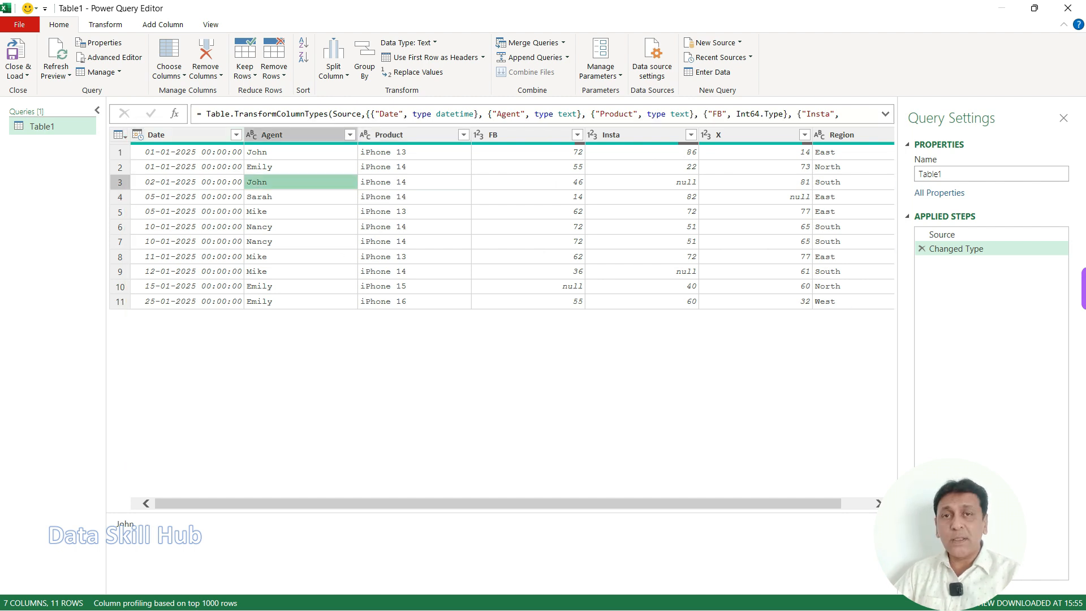
Step: Remove the duplicate rows from the Table1 query, comparing across all columns
{"action": "key", "text": "ctrl+a"}
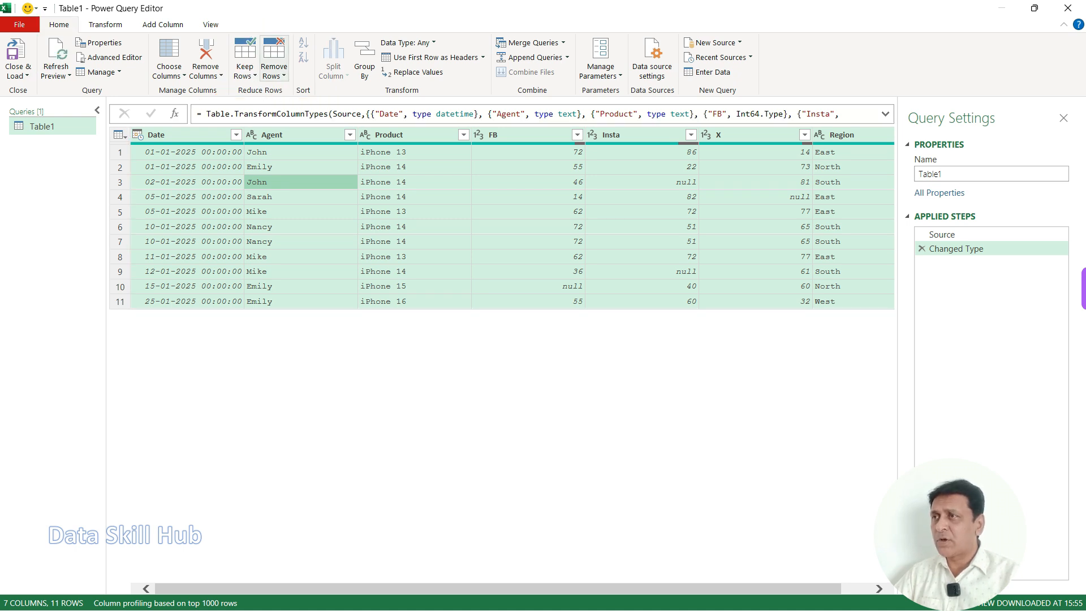
{"action": "left_click", "coordinate": [274, 71]}
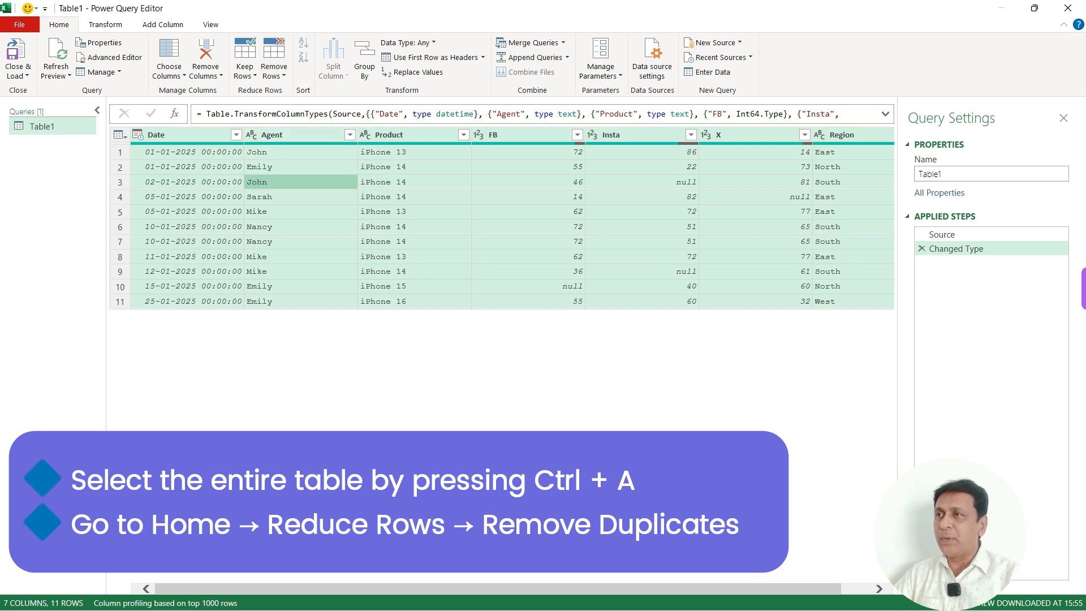
{"action": "left_click", "coordinate": [274, 70]}
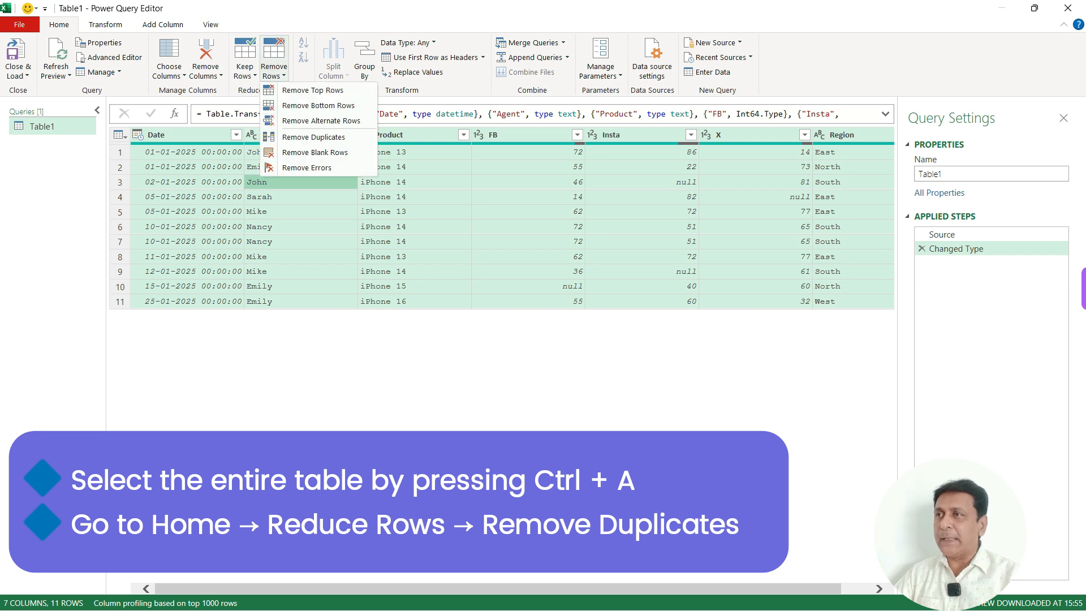
{"action": "left_click", "coordinate": [313, 137]}
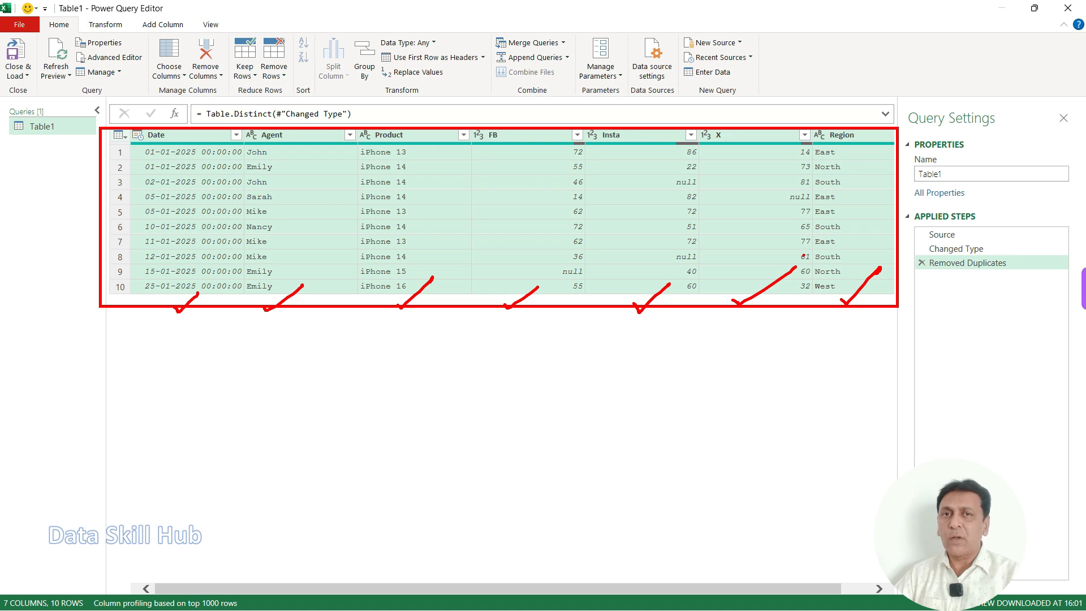
Step: Compare the data preview at the Changed Type step with the one at the Removed Duplicates step
{"action": "key", "text": "Escape"}
{"action": "left_click_drag", "start_coordinate": [906, 256], "coordinate": [1030, 277]}
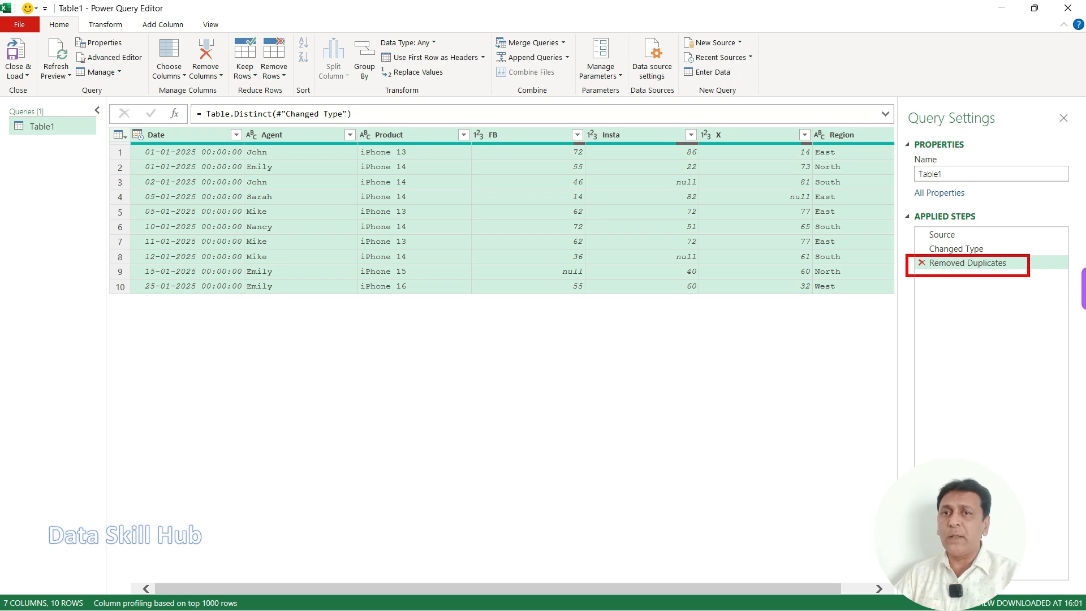
{"action": "mouse_move", "coordinate": [113, 279]}
{"action": "left_mouse_down"}
{"action": "mouse_move", "coordinate": [148, 286]}
{"action": "mouse_move", "coordinate": [99, 276]}
{"action": "left_mouse_up"}
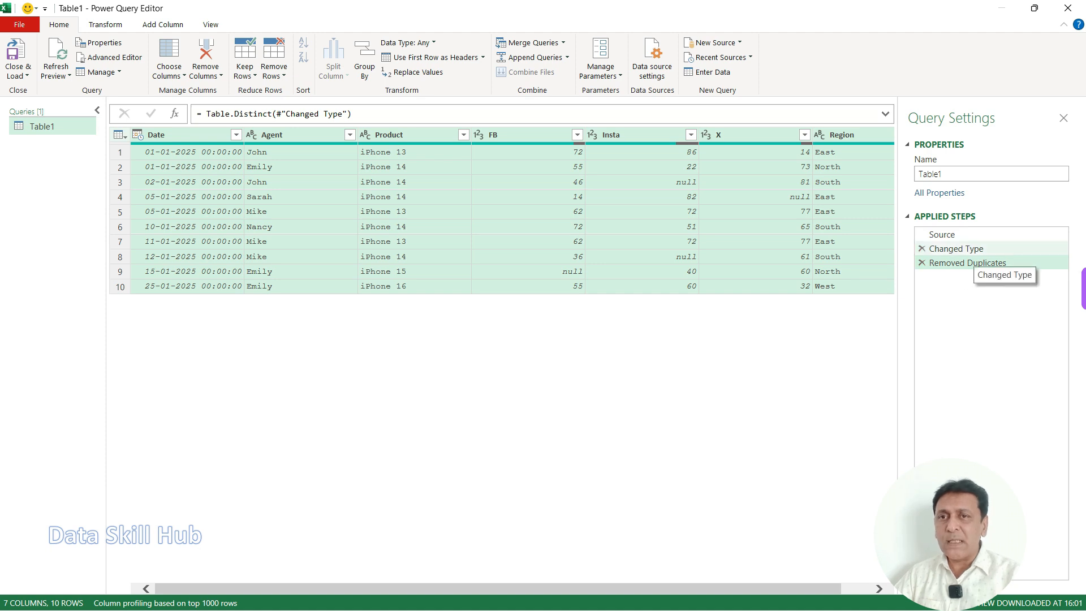
{"action": "left_click", "coordinate": [973, 250]}
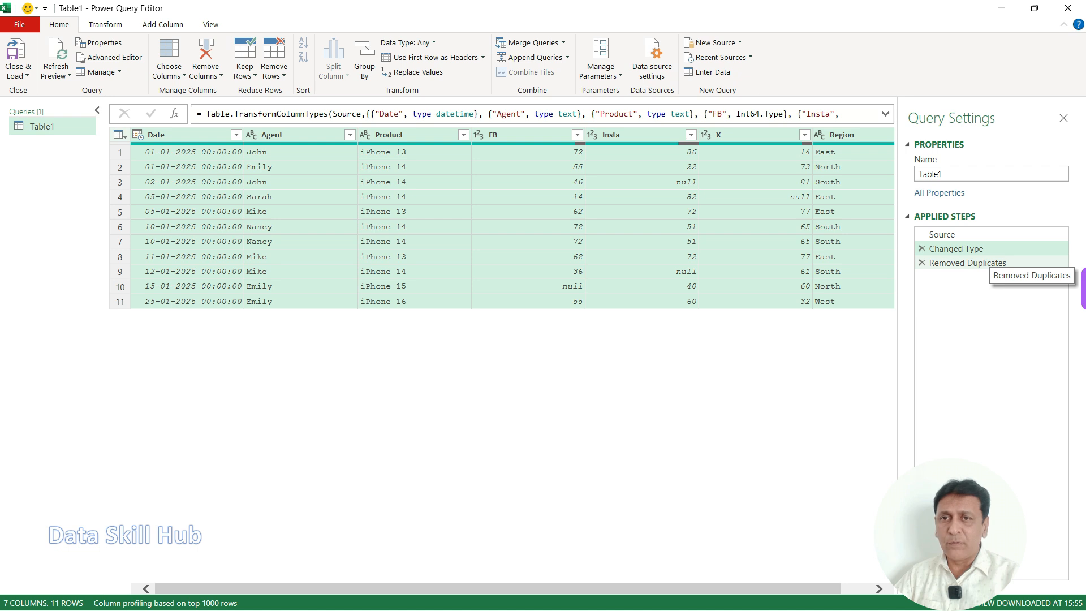
{"action": "left_click", "coordinate": [991, 263]}
{"action": "left_click_drag", "start_coordinate": [907, 256], "coordinate": [1021, 274]}
{"action": "left_click_drag", "start_coordinate": [108, 297], "coordinate": [424, 315]}
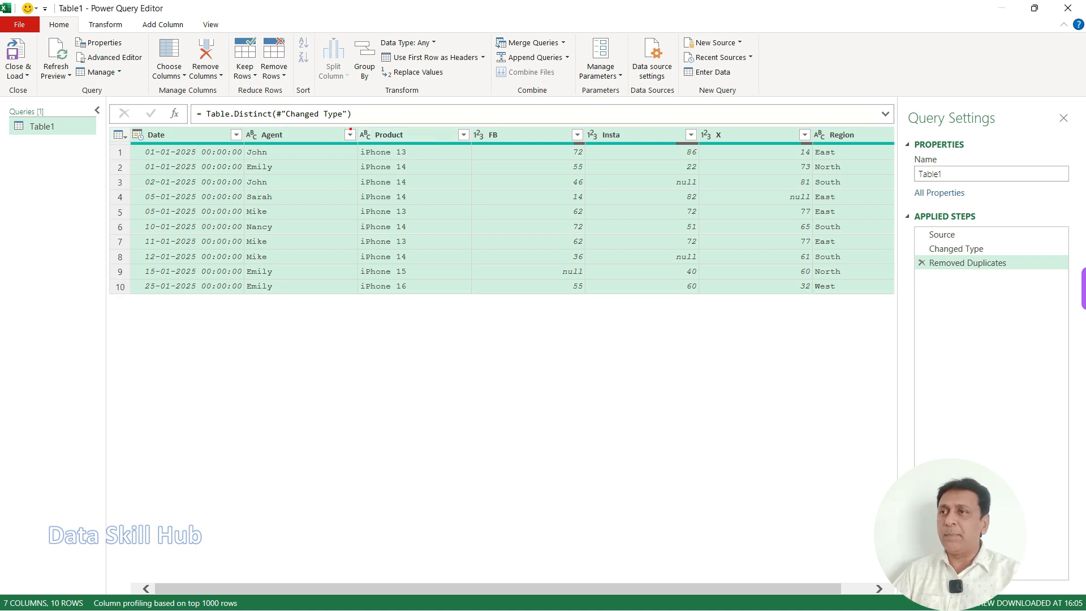
Step: Examine the cross-tab layout of the deduplicated table: Product as rows, FB, Insta and X as column headers, and the values beneath them
{"action": "left_click_drag", "start_coordinate": [356, 141], "coordinate": [460, 301]}
{"action": "left_click_drag", "start_coordinate": [415, 229], "coordinate": [465, 239]}
{"action": "mouse_move", "coordinate": [456, 112]}
{"action": "left_mouse_down"}
{"action": "mouse_move", "coordinate": [709, 144]}
{"action": "mouse_move", "coordinate": [832, 142]}
{"action": "left_mouse_up"}
{"action": "left_click_drag", "start_coordinate": [708, 83], "coordinate": [708, 103]}
{"action": "mouse_move", "coordinate": [478, 144]}
{"action": "left_mouse_down"}
{"action": "mouse_move", "coordinate": [547, 196]}
{"action": "mouse_move", "coordinate": [818, 324]}
{"action": "left_mouse_up"}
{"action": "mouse_move", "coordinate": [610, 236]}
{"action": "left_mouse_down"}
{"action": "mouse_move", "coordinate": [634, 259]}
{"action": "mouse_move", "coordinate": [648, 225]}
{"action": "left_mouse_up"}
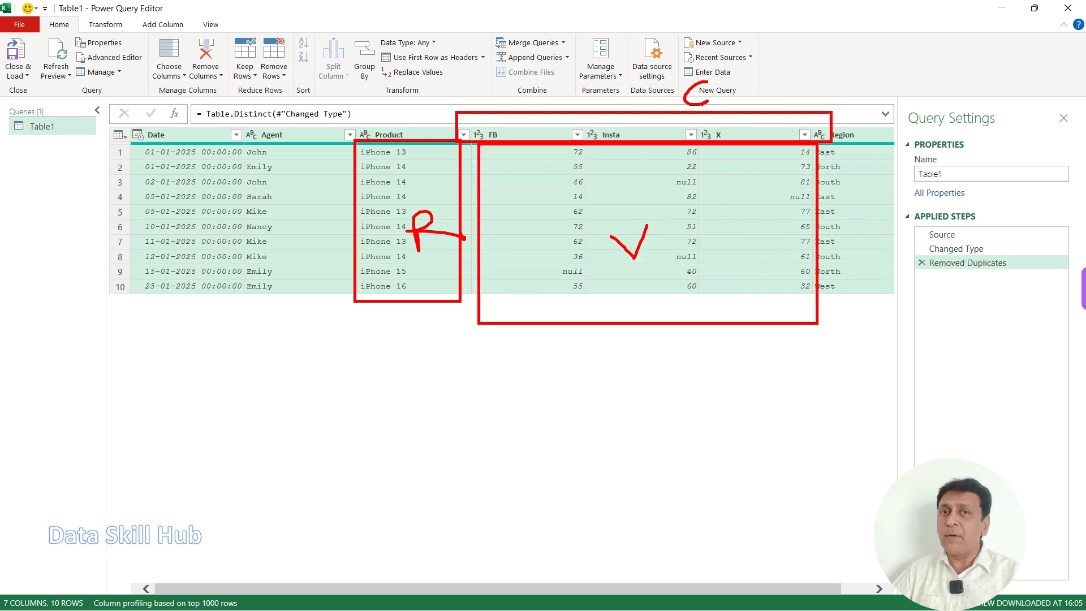
{"action": "left_click_drag", "start_coordinate": [164, 163], "coordinate": [195, 145]}
{"action": "left_click_drag", "start_coordinate": [233, 162], "coordinate": [249, 150]}
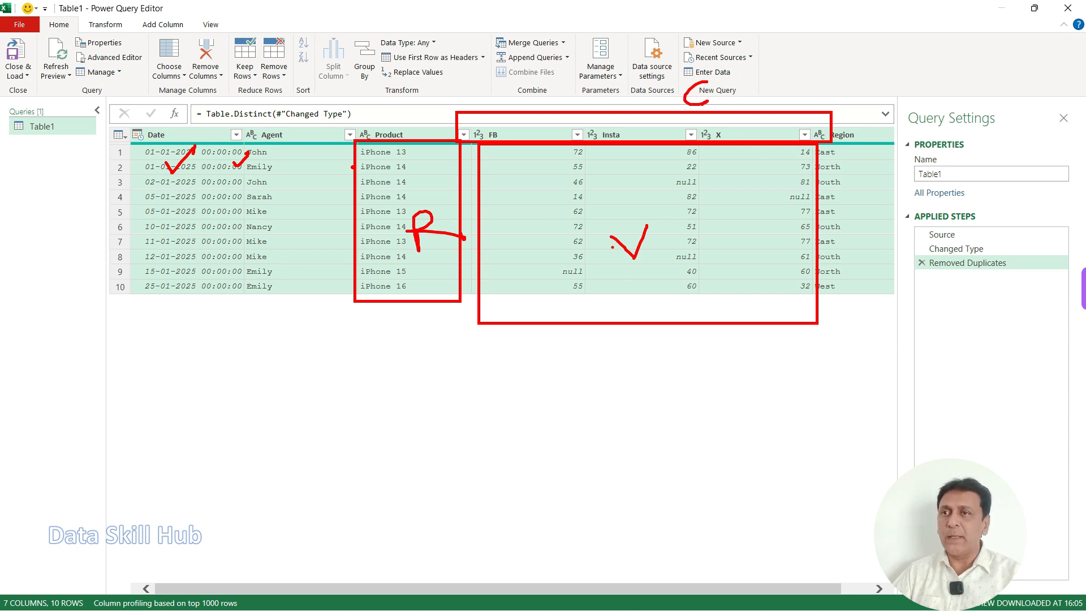
{"action": "mouse_move", "coordinate": [701, 64]}
{"action": "left_mouse_down"}
{"action": "mouse_move", "coordinate": [686, 122]}
{"action": "mouse_move", "coordinate": [661, 79]}
{"action": "left_mouse_up"}
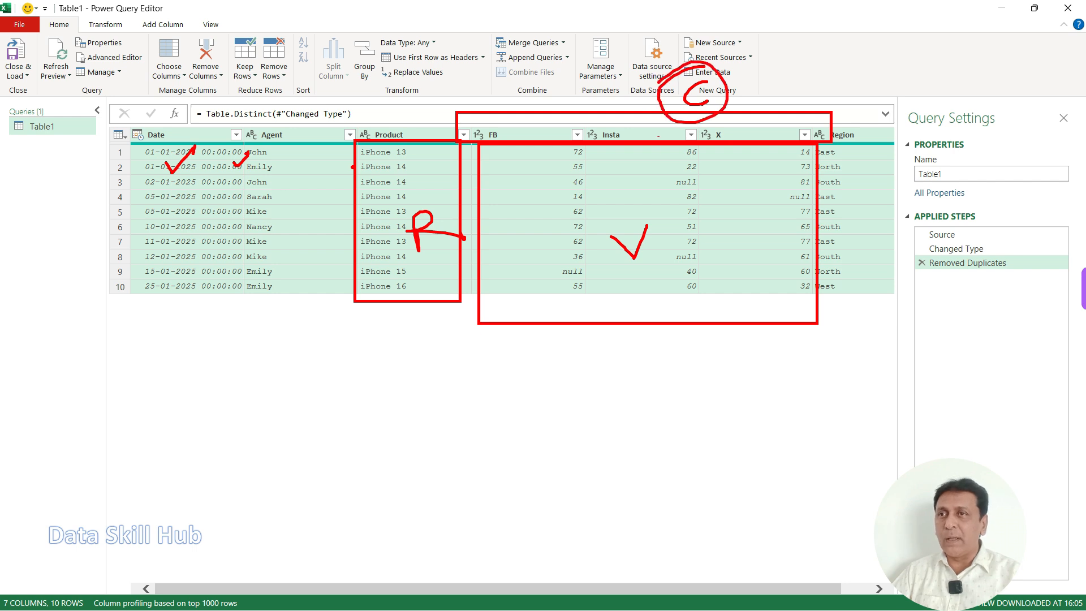
{"action": "left_click_drag", "start_coordinate": [541, 146], "coordinate": [570, 126]}
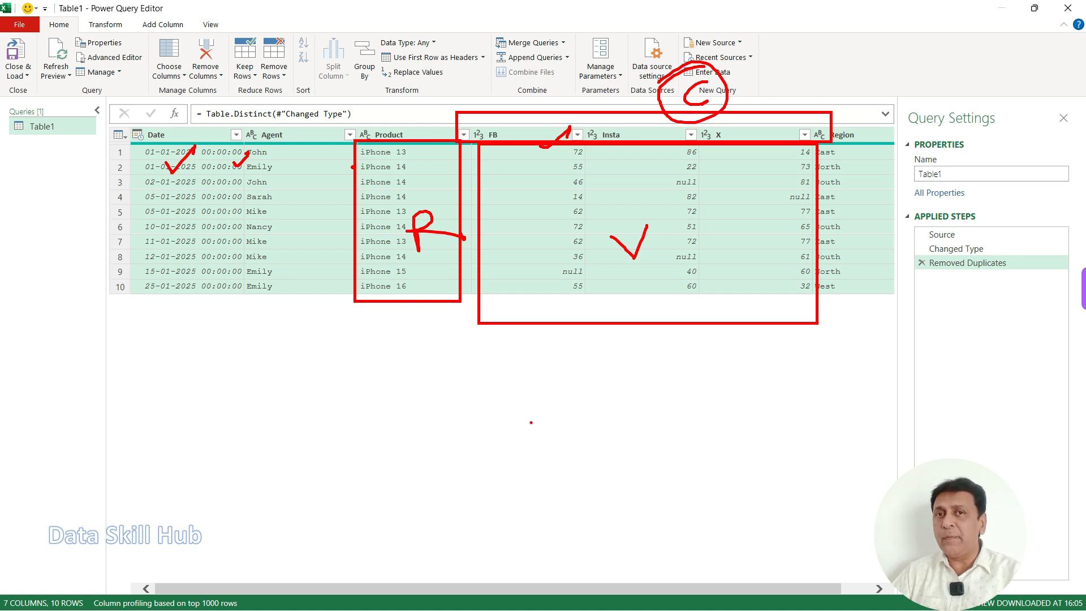
{"action": "key", "text": "Escape"}
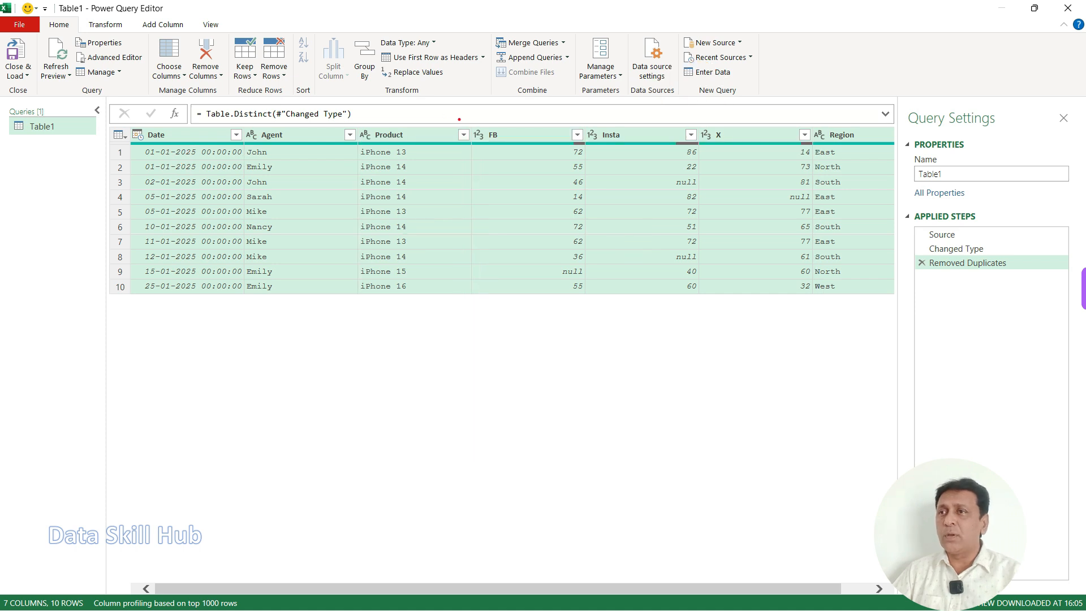
{"action": "mouse_move", "coordinate": [471, 121]}
{"action": "left_mouse_down"}
{"action": "mouse_move", "coordinate": [711, 262]}
{"action": "mouse_move", "coordinate": [815, 304]}
{"action": "left_mouse_up"}
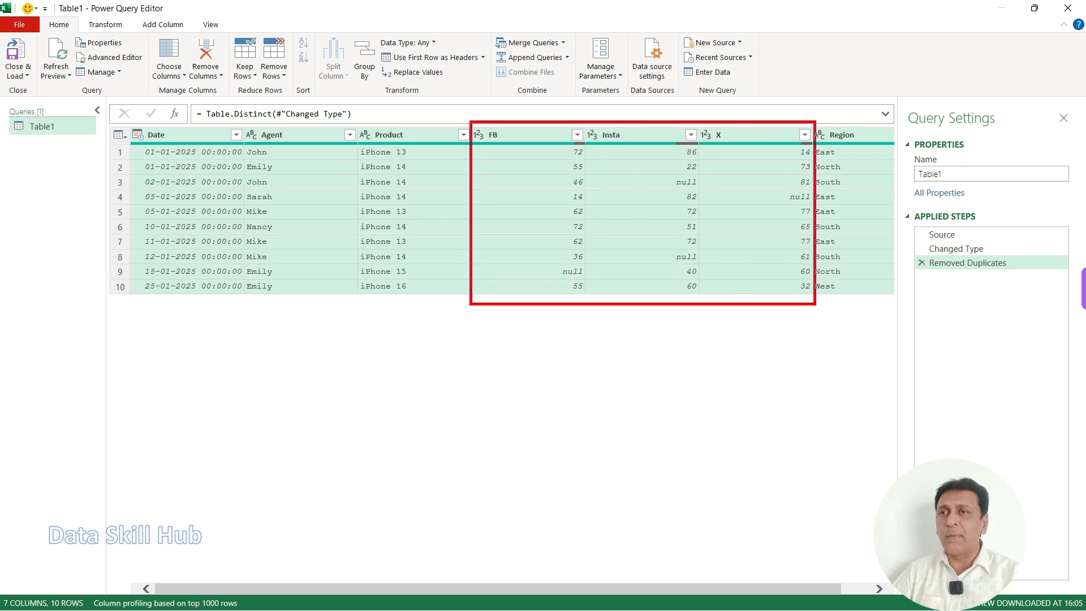
{"action": "left_click_drag", "start_coordinate": [518, 182], "coordinate": [562, 164]}
{"action": "left_click_drag", "start_coordinate": [613, 176], "coordinate": [636, 163]}
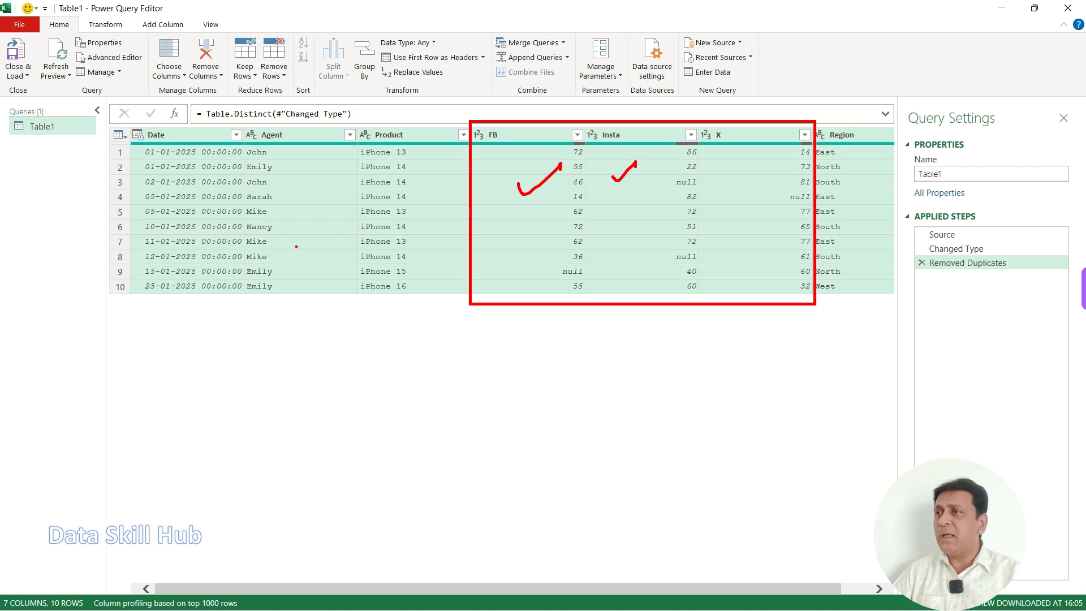
Step: Examine which columns of the deduplicated table stay constant (Date, Agent, Product, Region) and which are channel columns (FB, Insta, X)
{"action": "key", "text": "e"}
{"action": "mouse_move", "coordinate": [198, 132]}
{"action": "left_mouse_down"}
{"action": "mouse_move", "coordinate": [188, 206]}
{"action": "mouse_move", "coordinate": [211, 192]}
{"action": "left_mouse_up"}
{"action": "left_click_drag", "start_coordinate": [158, 231], "coordinate": [196, 216]}
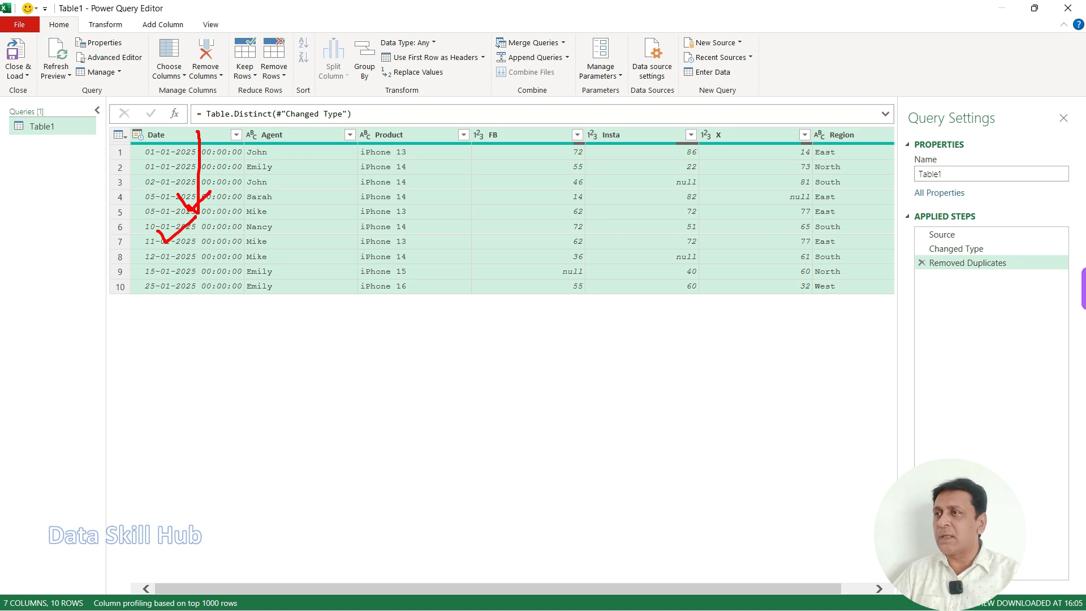
{"action": "left_click_drag", "start_coordinate": [277, 215], "coordinate": [305, 201]}
{"action": "left_click_drag", "start_coordinate": [414, 153], "coordinate": [436, 150]}
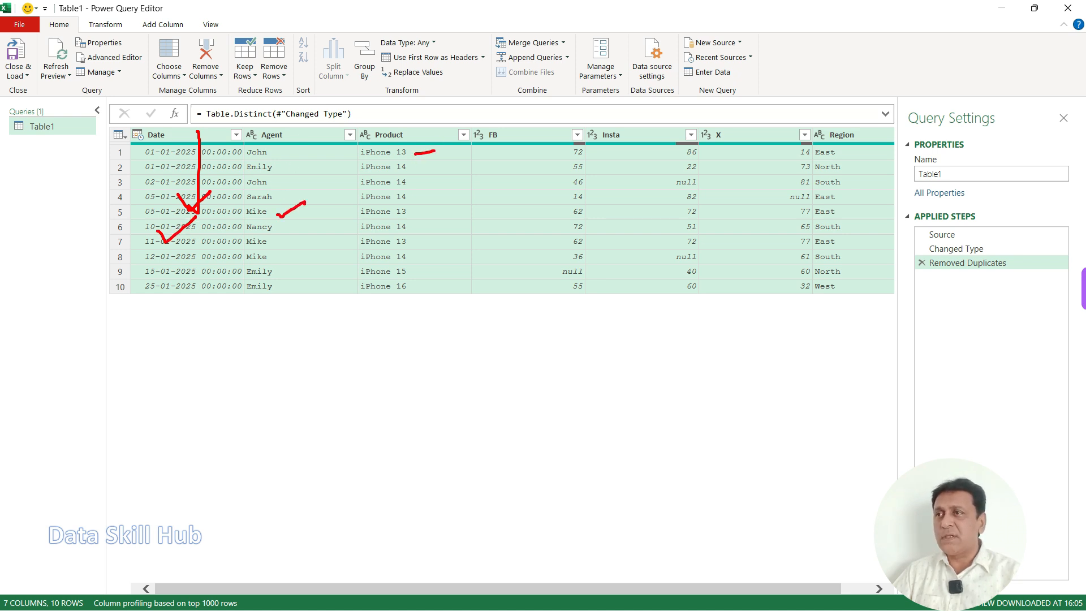
{"action": "left_click_drag", "start_coordinate": [412, 226], "coordinate": [442, 222]}
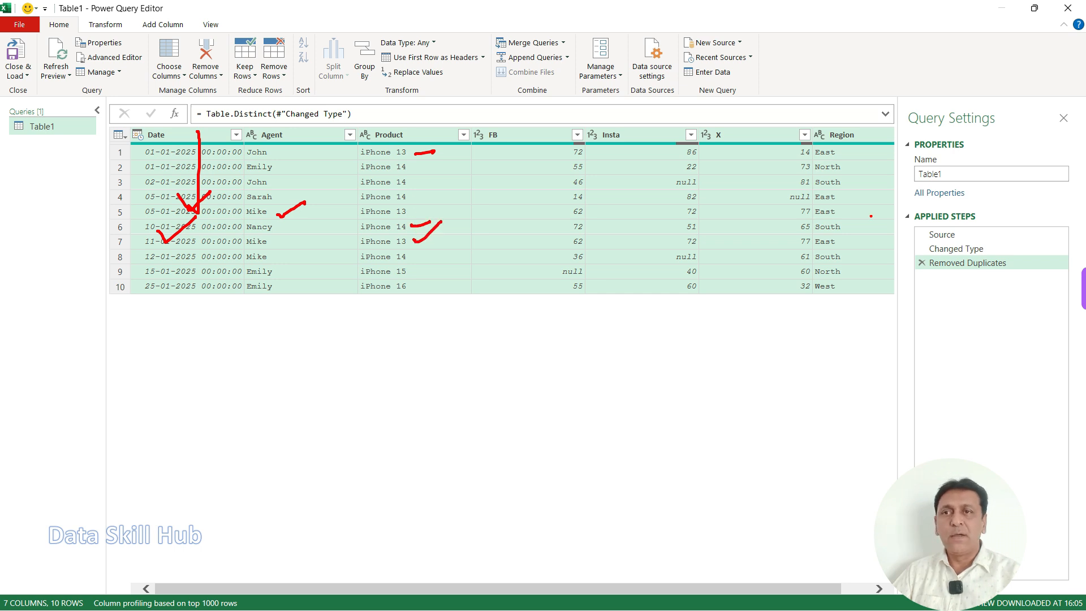
{"action": "left_click_drag", "start_coordinate": [865, 204], "coordinate": [887, 189]}
{"action": "left_click_drag", "start_coordinate": [866, 239], "coordinate": [887, 226]}
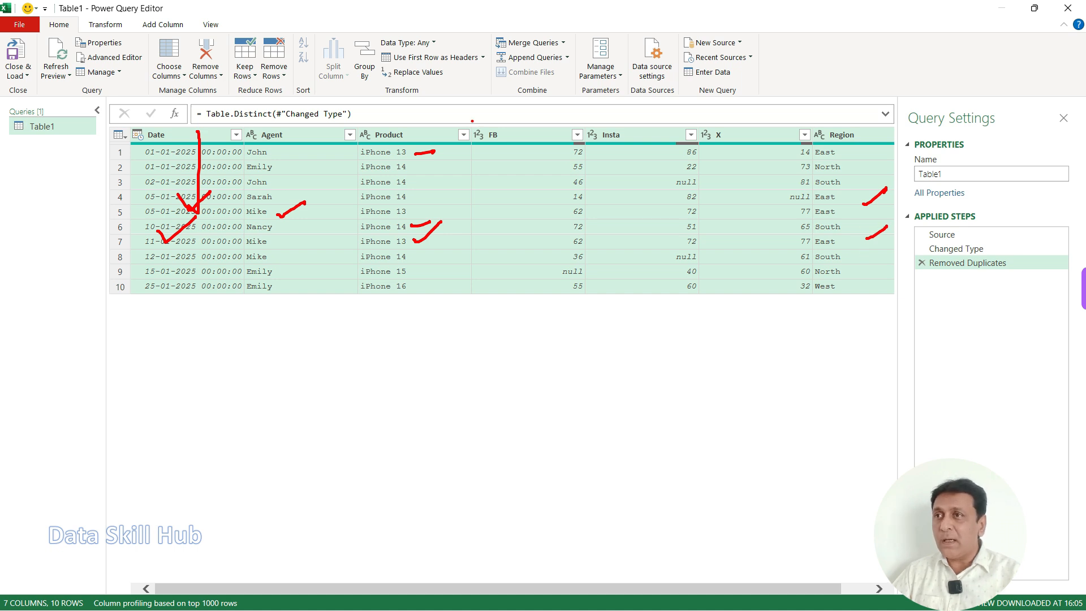
{"action": "left_click_drag", "start_coordinate": [469, 122], "coordinate": [548, 152]}
{"action": "mouse_move", "coordinate": [689, 123]}
{"action": "left_mouse_down"}
{"action": "mouse_move", "coordinate": [743, 144]}
{"action": "mouse_move", "coordinate": [589, 93]}
{"action": "mouse_move", "coordinate": [516, 136]}
{"action": "left_mouse_up"}
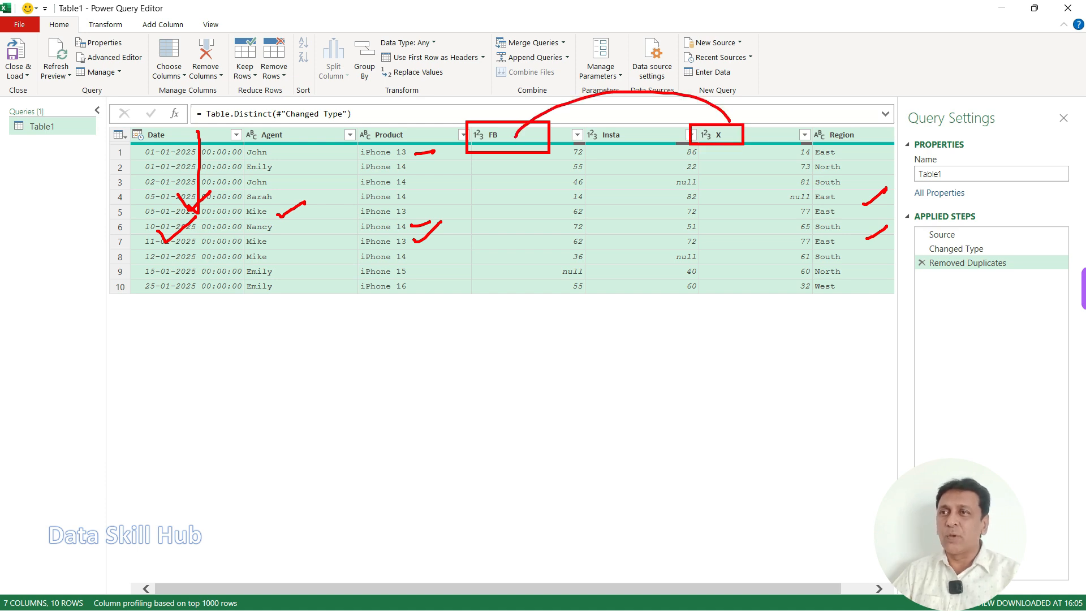
{"action": "key", "text": "Escape"}
{"action": "left_click_drag", "start_coordinate": [463, 121], "coordinate": [780, 147]}
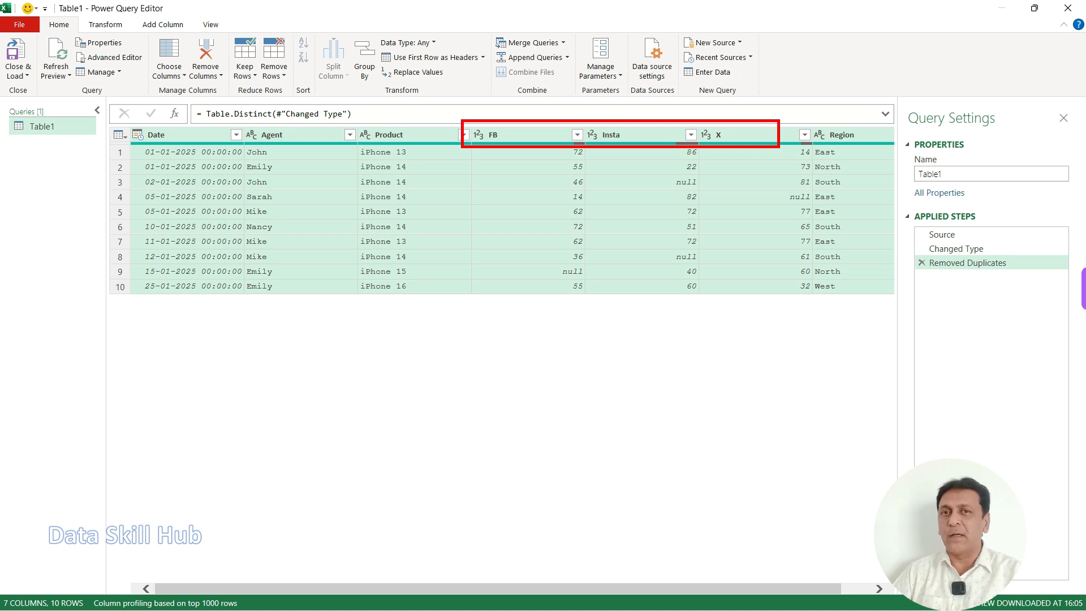
{"action": "key", "text": "Escape"}
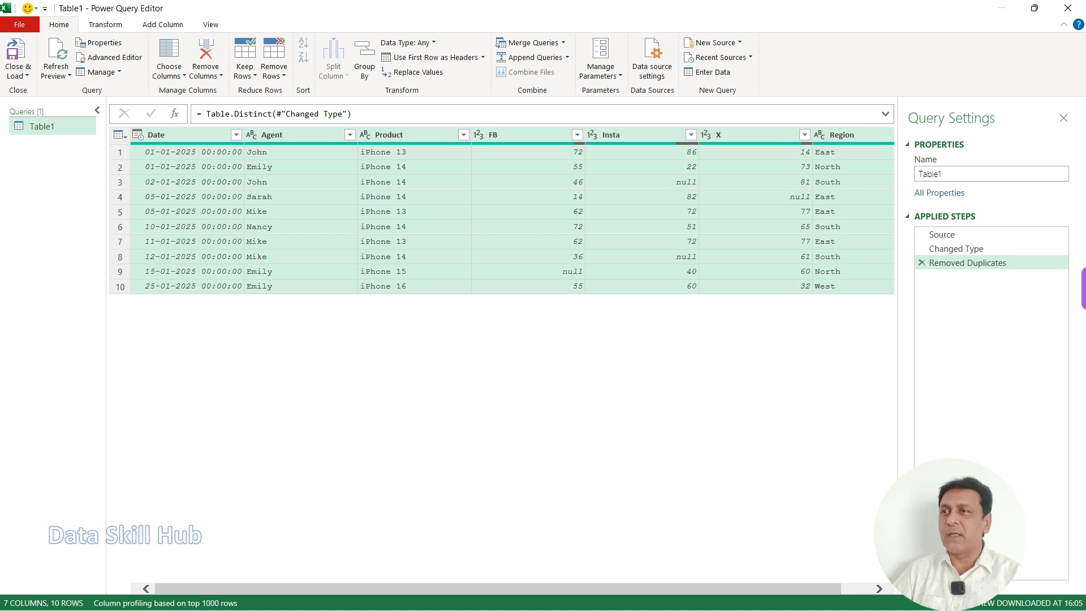
Step: Select the Date, Agent, Product and Region columns and unpivot all the other columns
{"action": "left_click", "coordinate": [186, 135]}
{"action": "left_click", "coordinate": [297, 135], "text": "ctrl"}
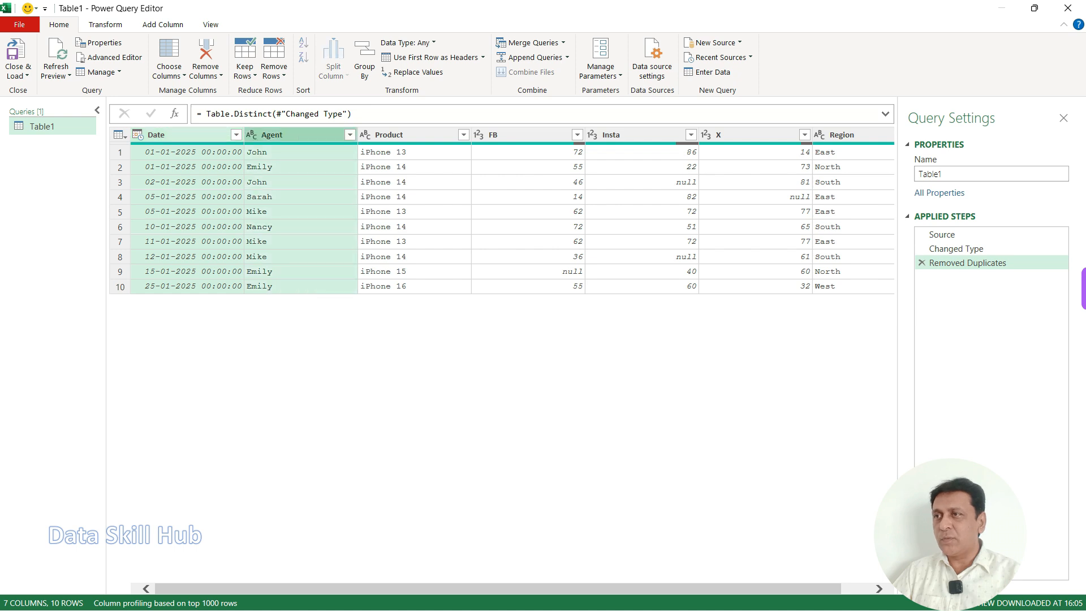
{"action": "left_click", "coordinate": [409, 135], "text": "ctrl"}
{"action": "left_click", "coordinate": [847, 135], "text": "ctrl"}
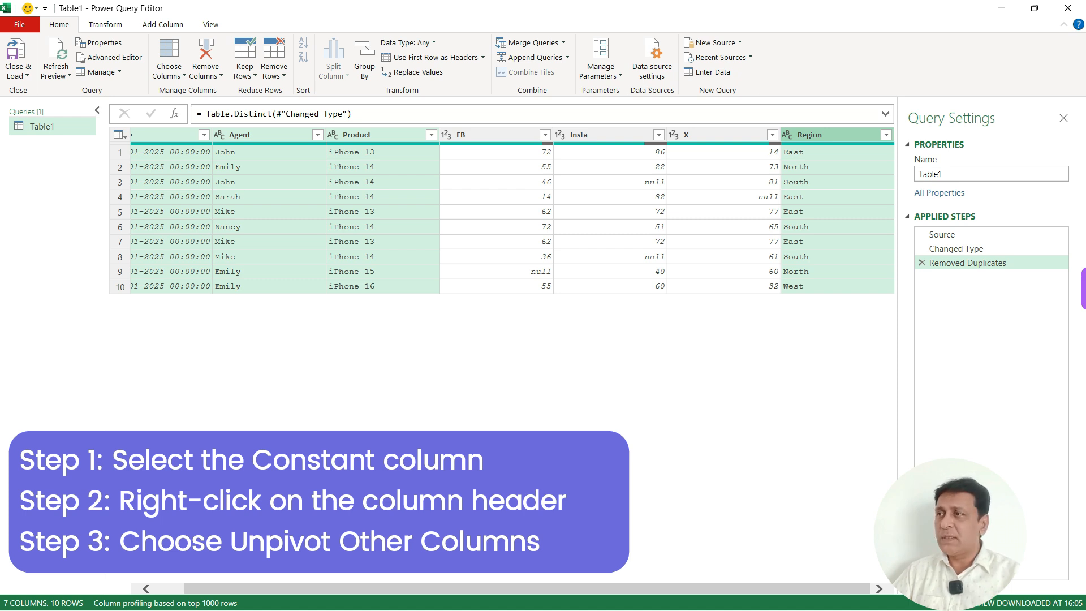
{"action": "left_click_drag", "start_coordinate": [510, 588], "coordinate": [476, 589]}
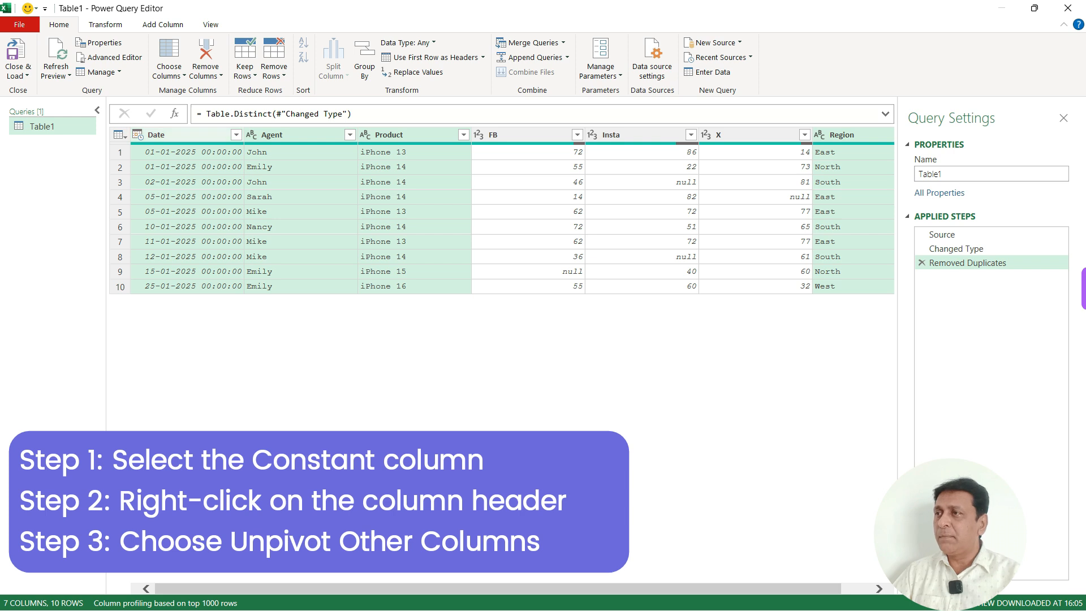
{"action": "left_click", "coordinate": [186, 135]}
{"action": "left_click", "coordinate": [295, 135], "text": "ctrl"}
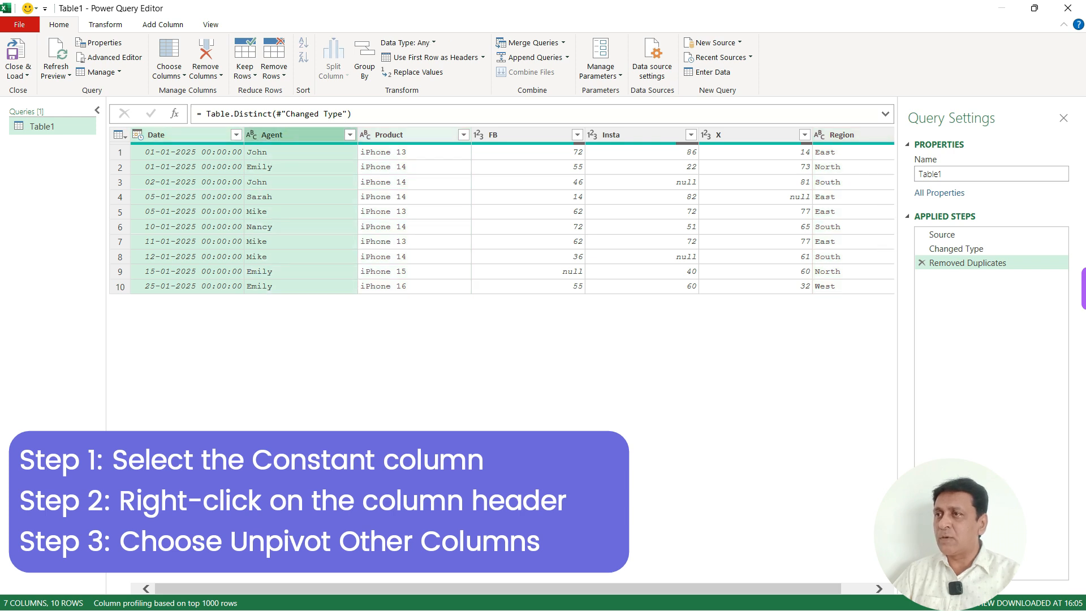
{"action": "left_click", "coordinate": [408, 136], "text": "ctrl"}
{"action": "left_click", "coordinate": [833, 135], "text": "ctrl"}
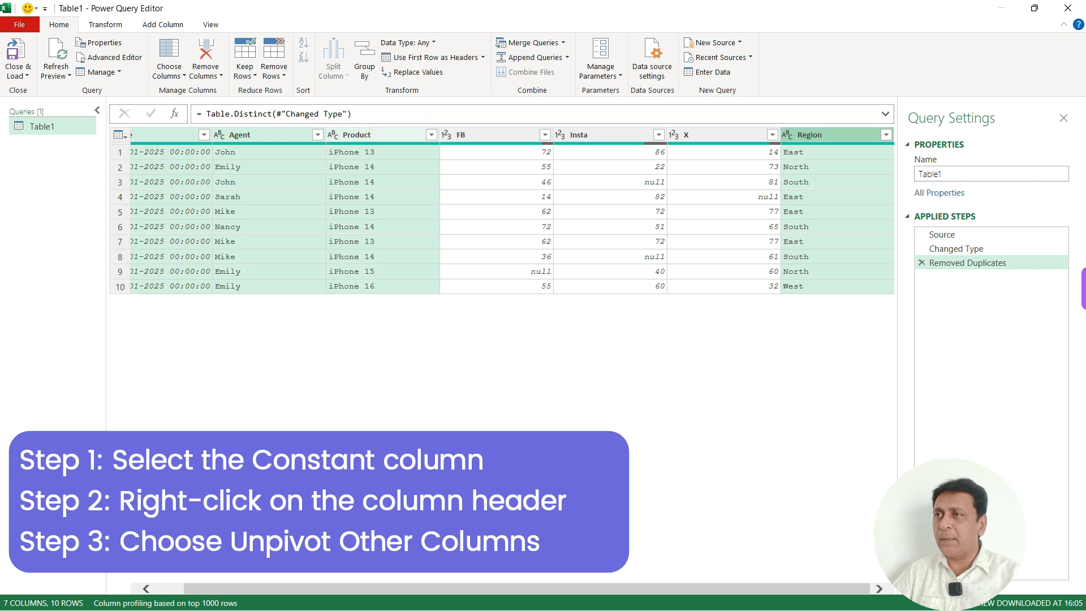
{"action": "right_click", "coordinate": [384, 135]}
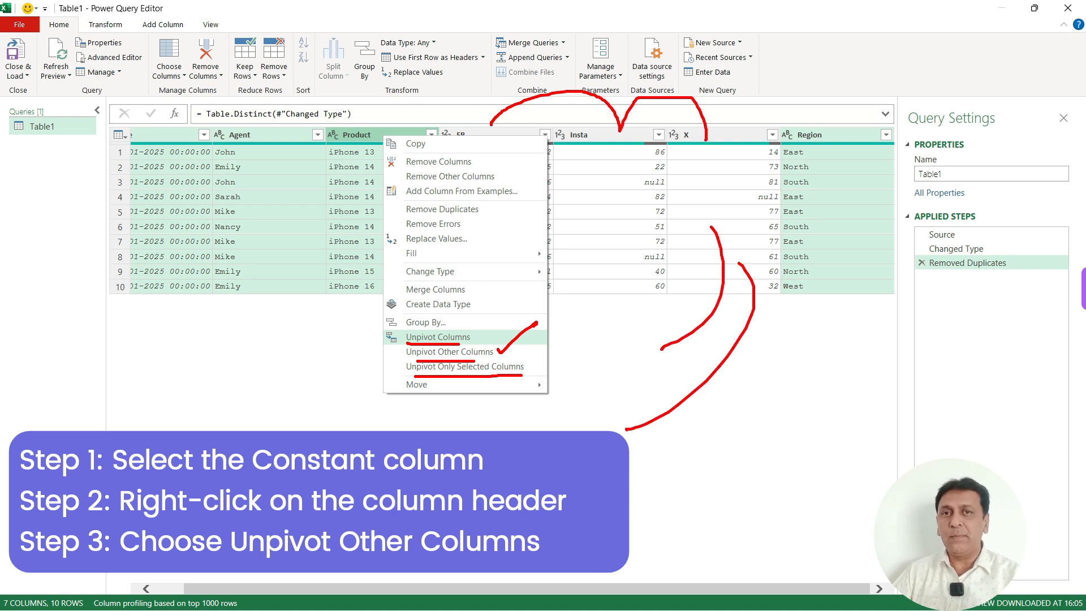
{"action": "key", "text": "Escape"}
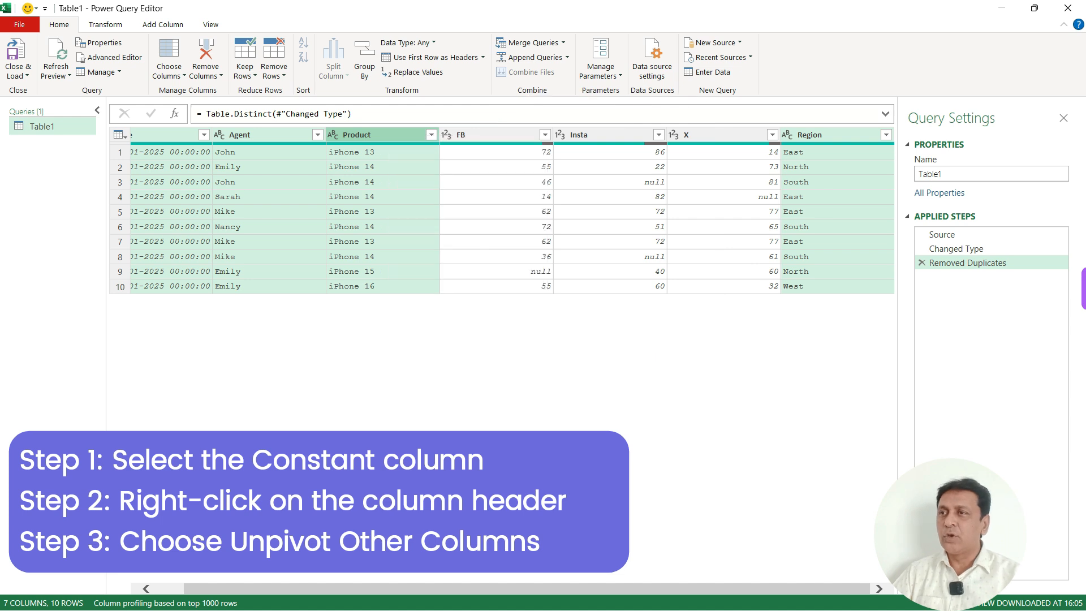
{"action": "right_click", "coordinate": [400, 134]}
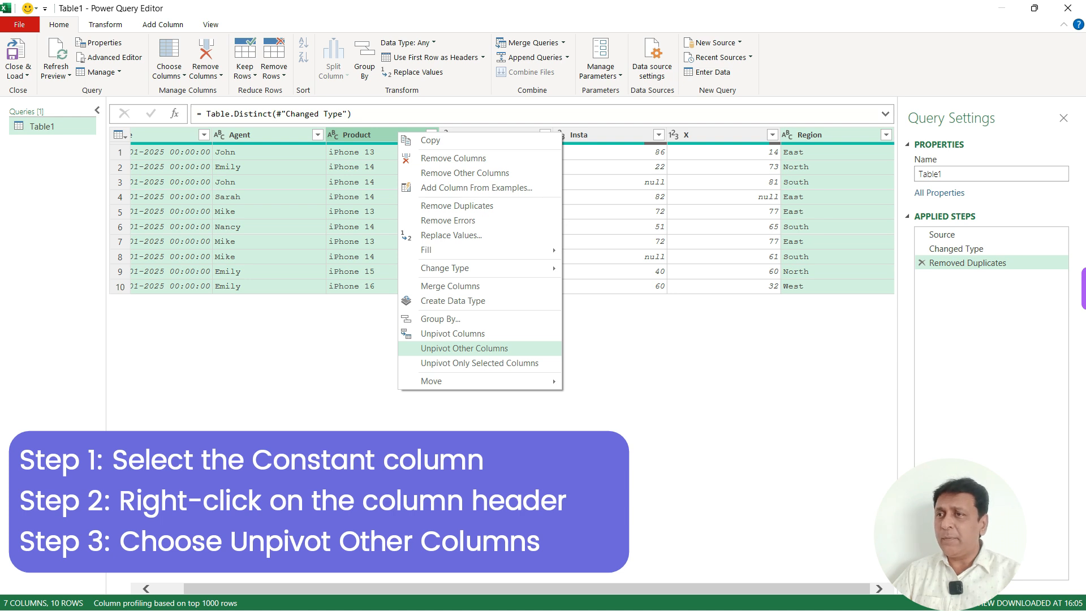
{"action": "left_click", "coordinate": [464, 348]}
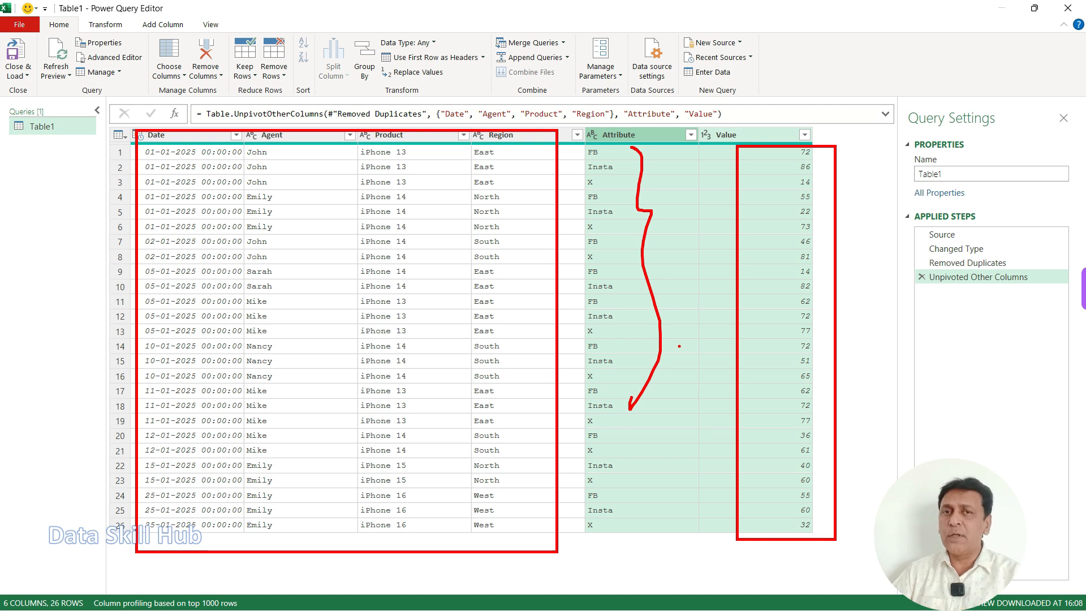
Step: Compare the data preview at Removed Duplicates with the one at Unpivoted Other Columns, and delete the Unpivoted Other Columns step
{"action": "key", "text": "Escape"}
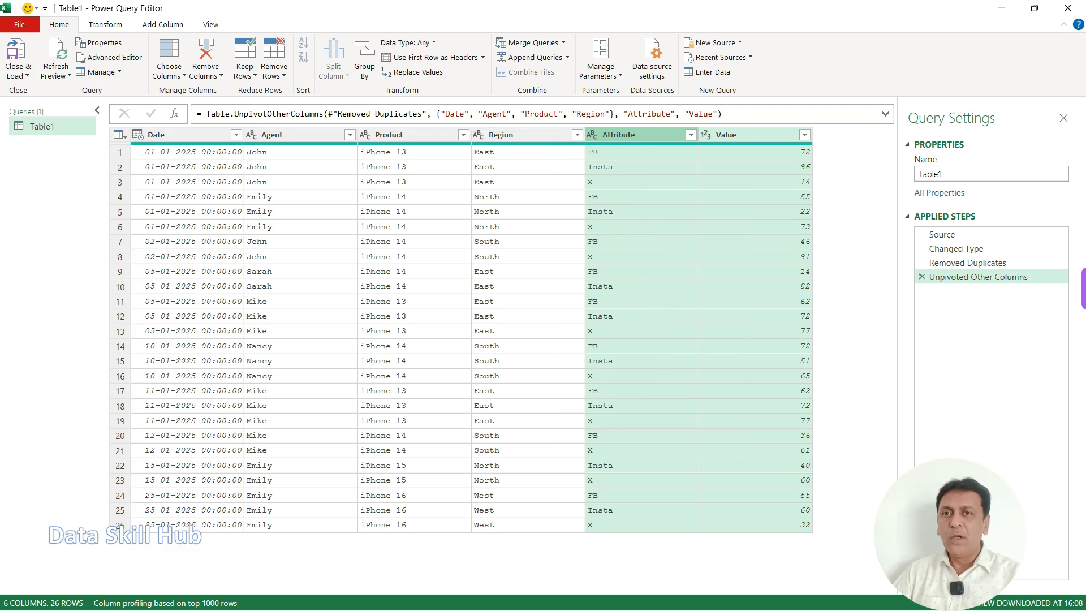
{"action": "left_click_drag", "start_coordinate": [907, 270], "coordinate": [1044, 292]}
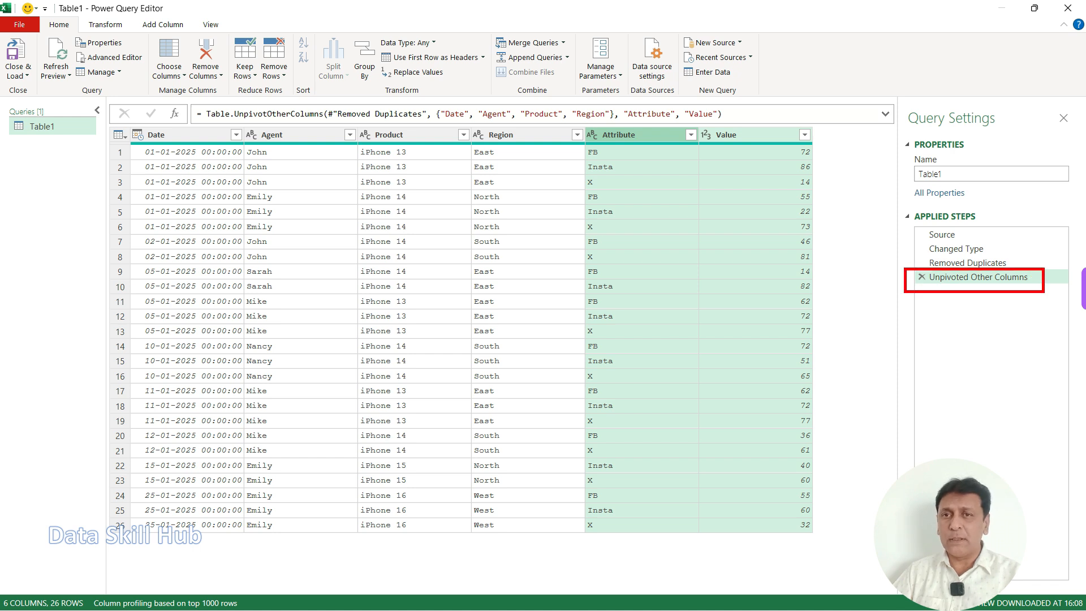
{"action": "key", "text": "Escape"}
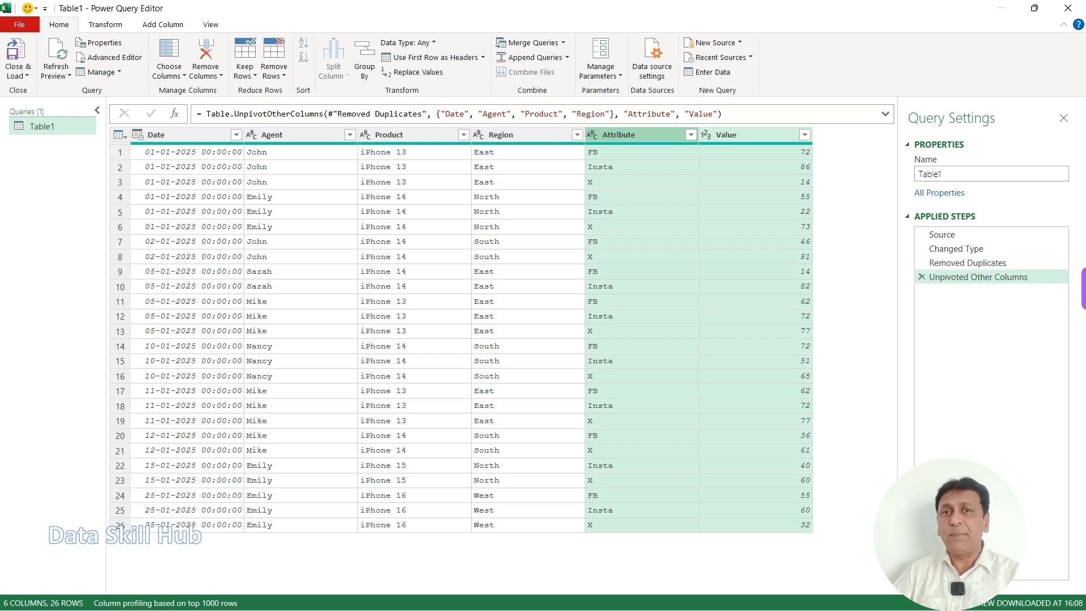
{"action": "left_click", "coordinate": [968, 263]}
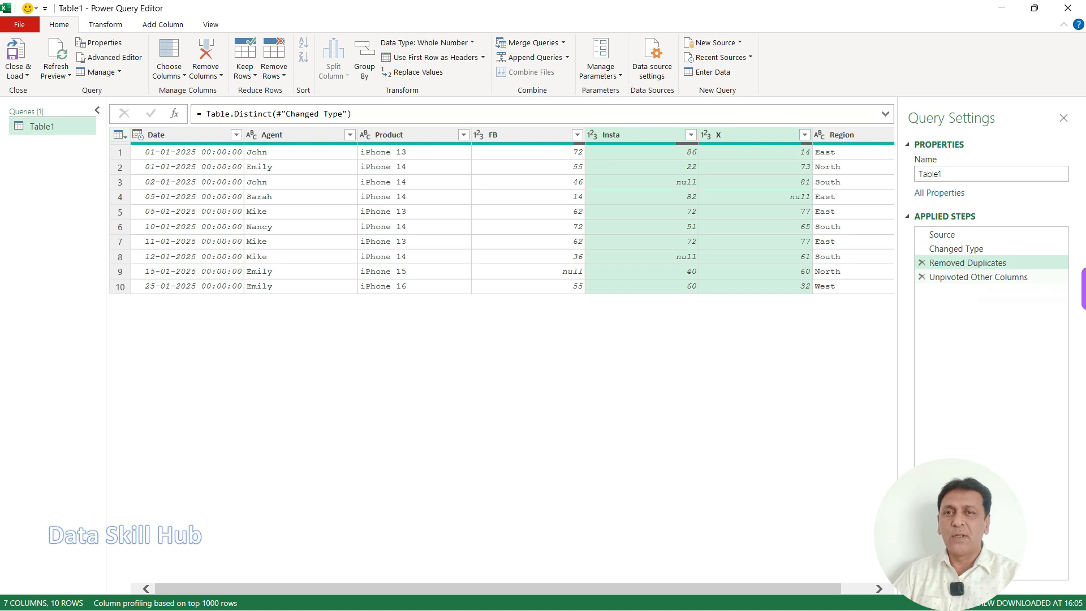
{"action": "left_click", "coordinate": [978, 277]}
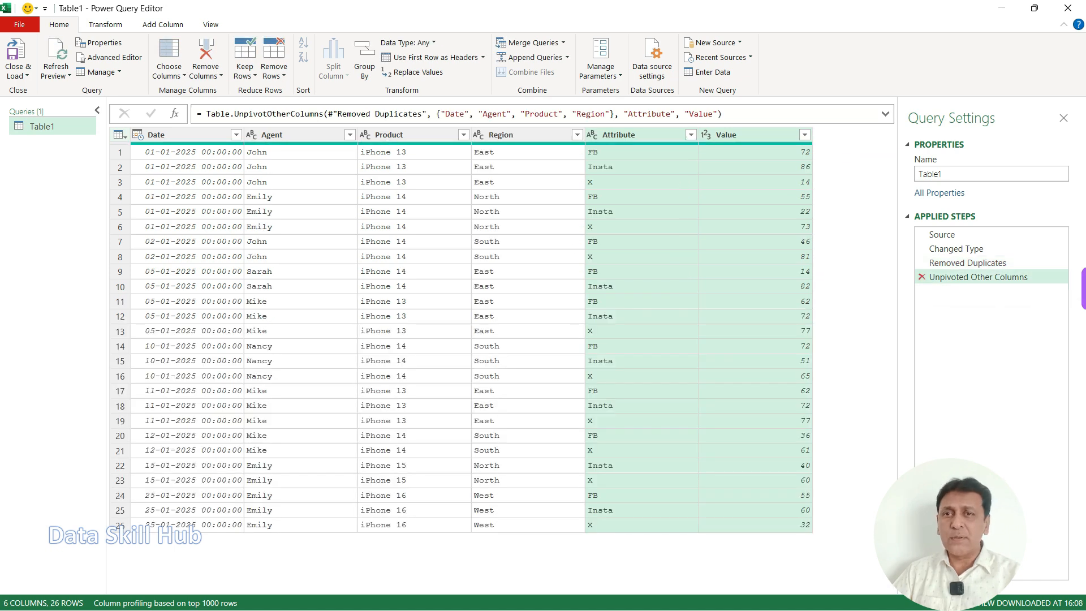
{"action": "left_click", "coordinate": [922, 277]}
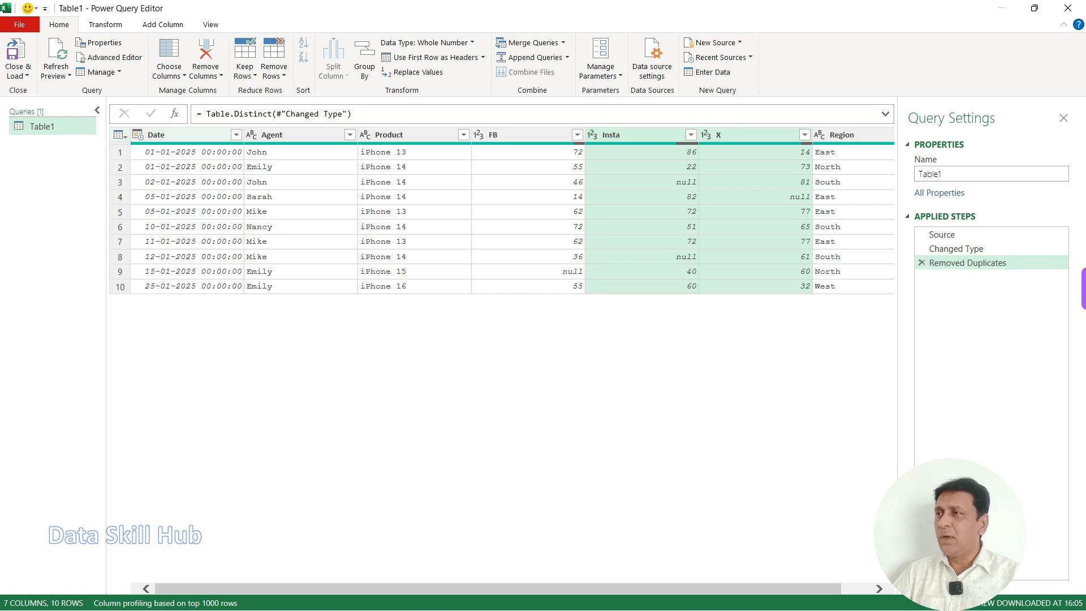
Step: Unpivot the FB, Insta and X columns using Unpivot Other Columns, keeping Date, Agent, Product and Region as the constant columns
{"action": "left_click", "coordinate": [182, 135]}
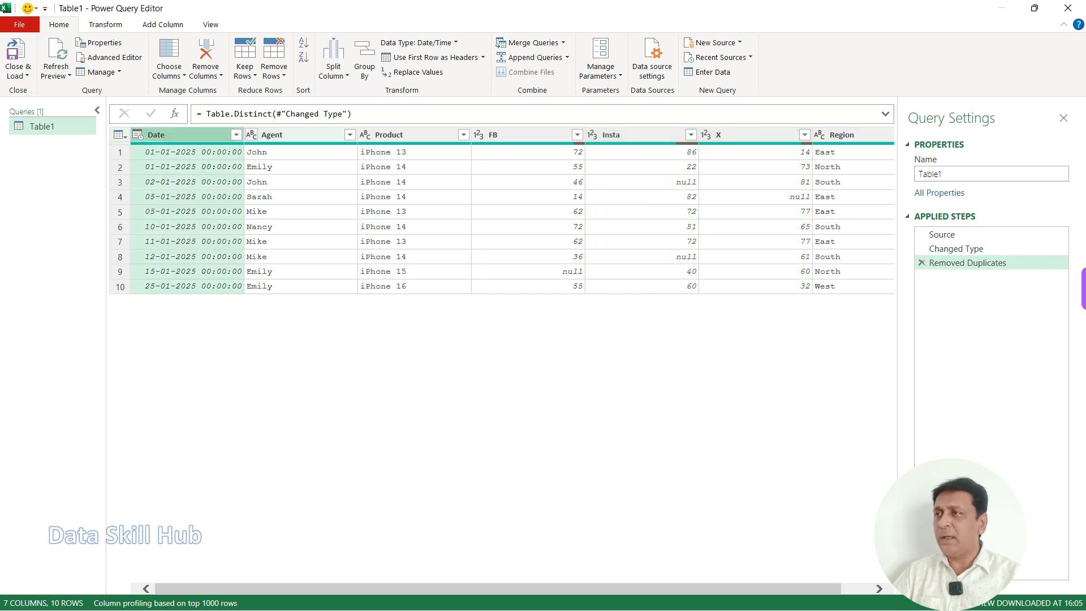
{"action": "left_click", "coordinate": [277, 135], "text": "ctrl"}
{"action": "left_click", "coordinate": [396, 136], "text": "ctrl"}
{"action": "left_click", "coordinate": [849, 135], "text": "ctrl"}
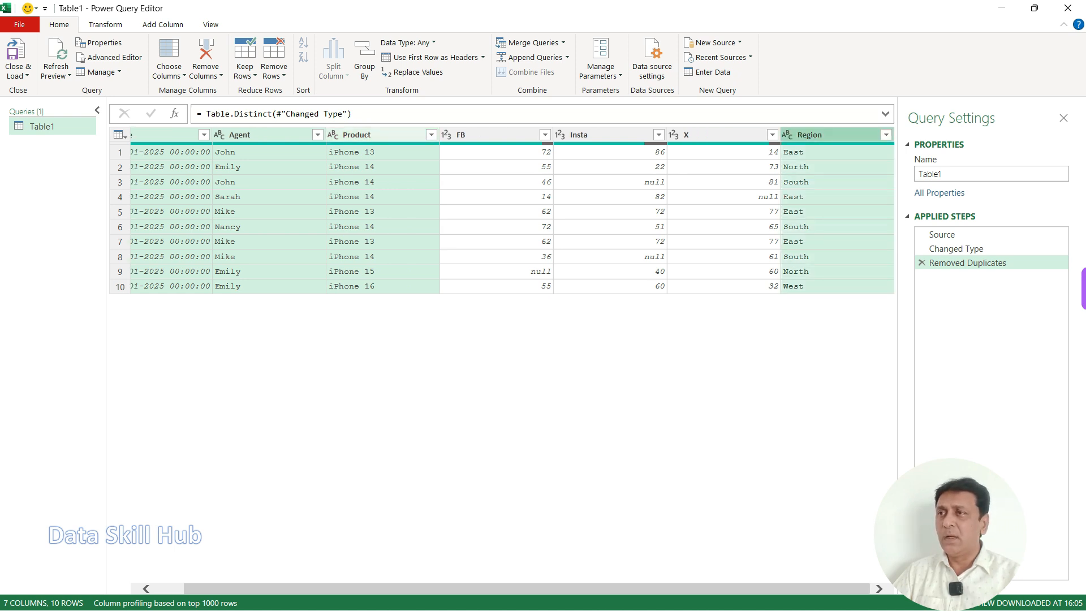
{"action": "right_click", "coordinate": [376, 134]}
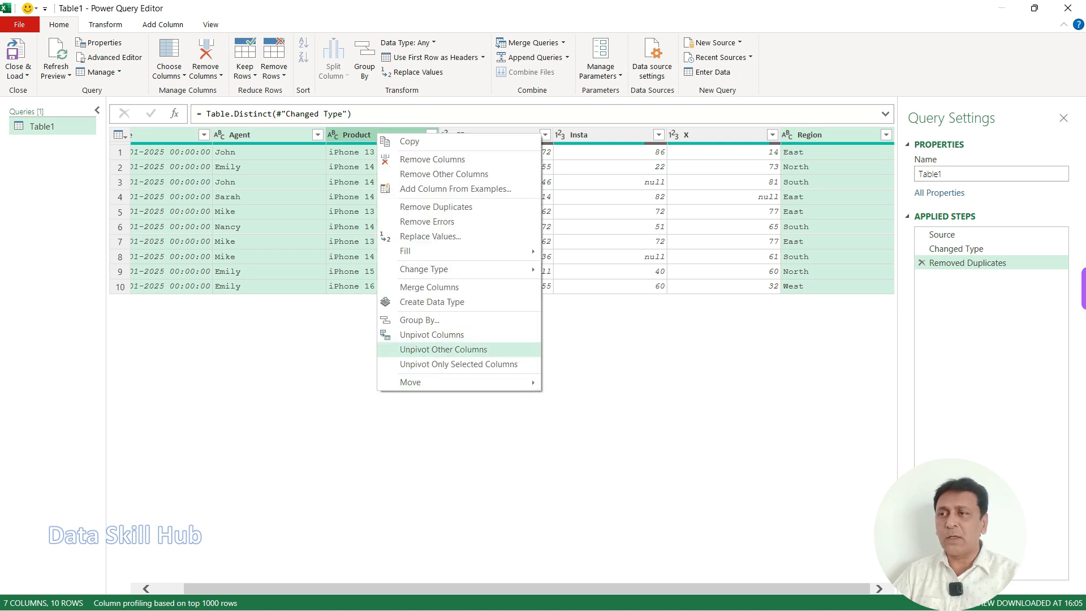
{"action": "left_click", "coordinate": [443, 349]}
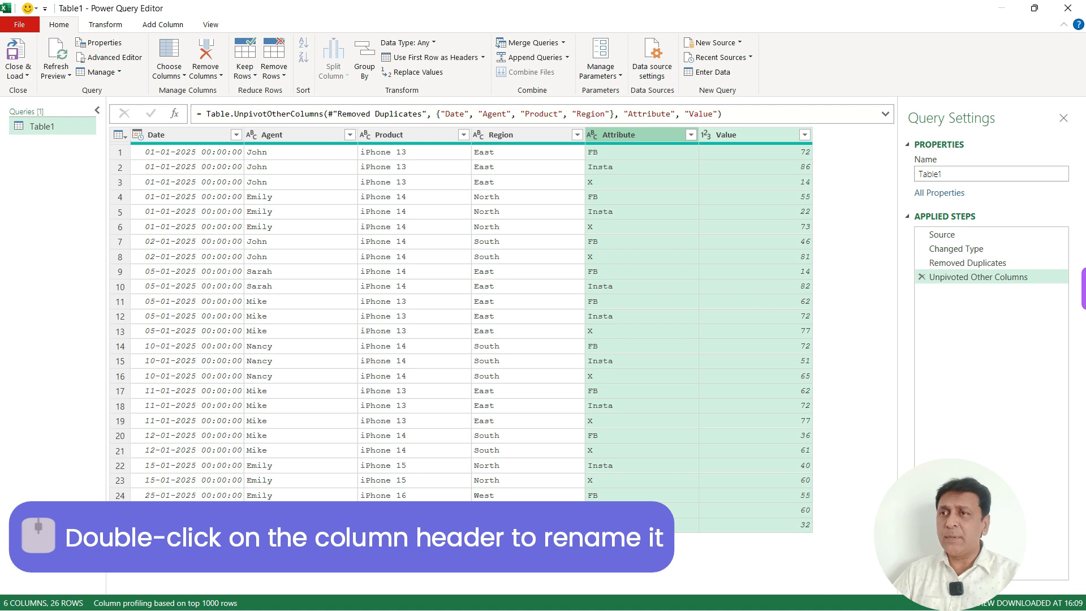
Step: Rename the Attribute column to Channel
{"action": "double_click", "coordinate": [619, 135]}
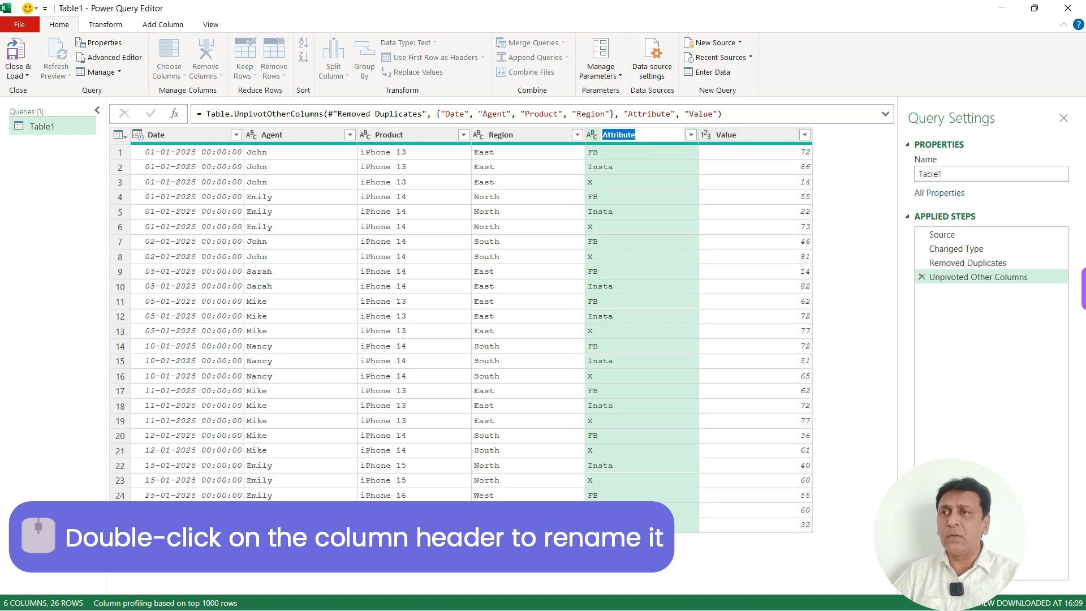
{"action": "left_click", "coordinate": [627, 134]}
{"action": "double_click", "coordinate": [619, 135]}
{"action": "double_click", "coordinate": [619, 134]}
{"action": "left_click", "coordinate": [619, 134]}
{"action": "key", "text": "Escape"}
{"action": "double_click", "coordinate": [619, 134]}
{"action": "type", "text": "Channel"}
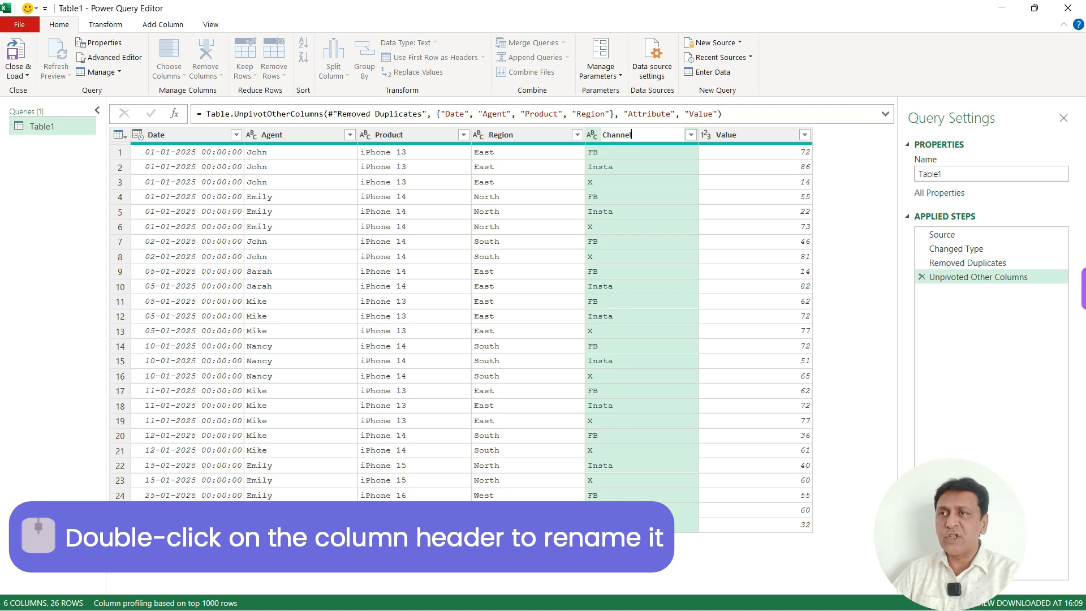
{"action": "key", "text": "Return"}
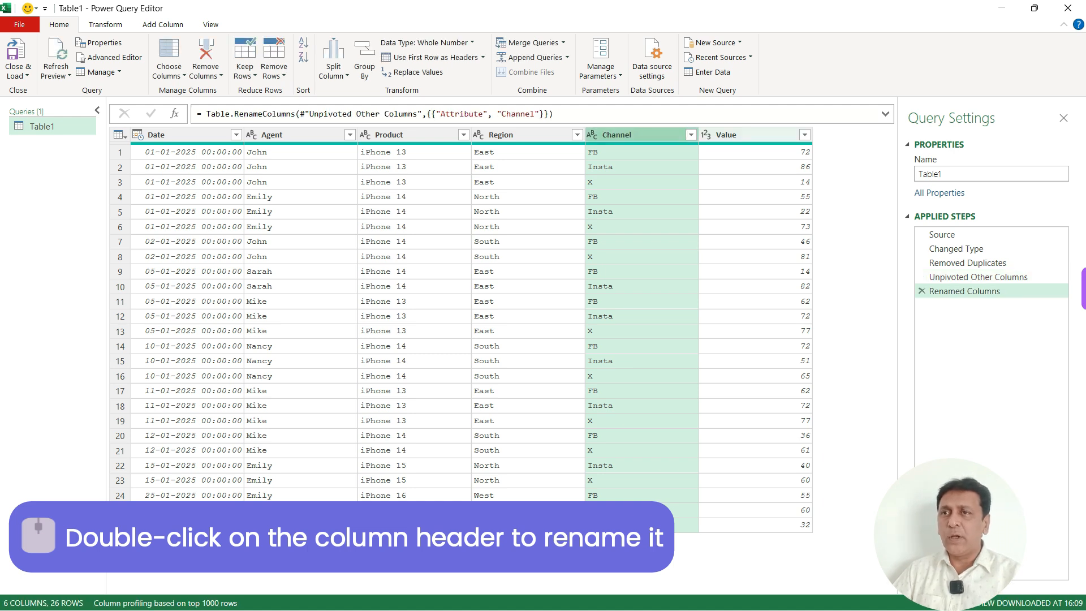
Step: Rename the Value column to Review
{"action": "left_click", "coordinate": [727, 135]}
{"action": "double_click", "coordinate": [726, 134]}
{"action": "type", "text": "Review"}
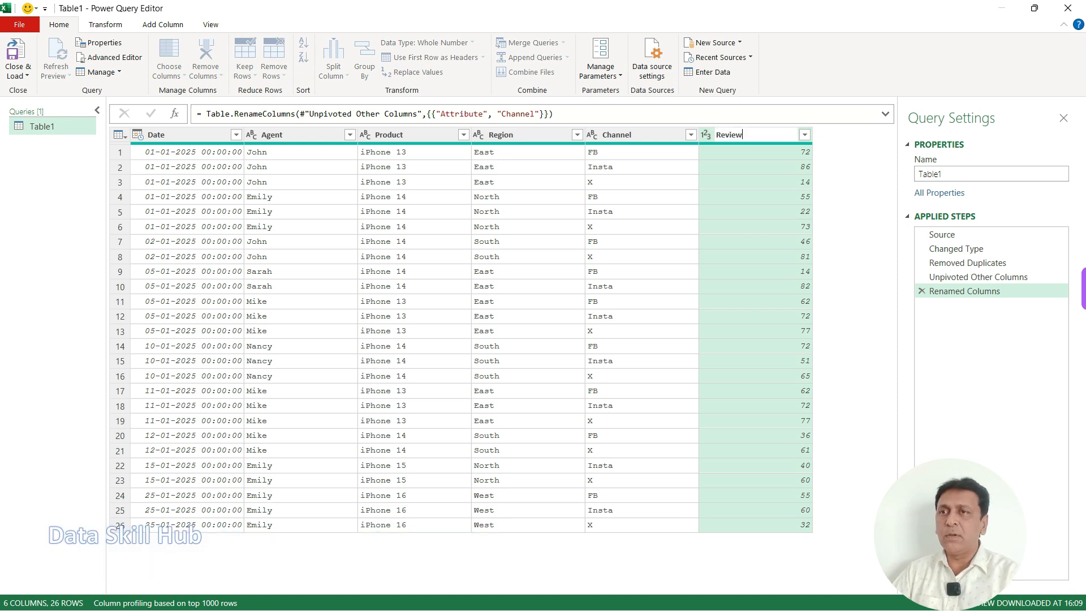
{"action": "key", "text": "Return"}
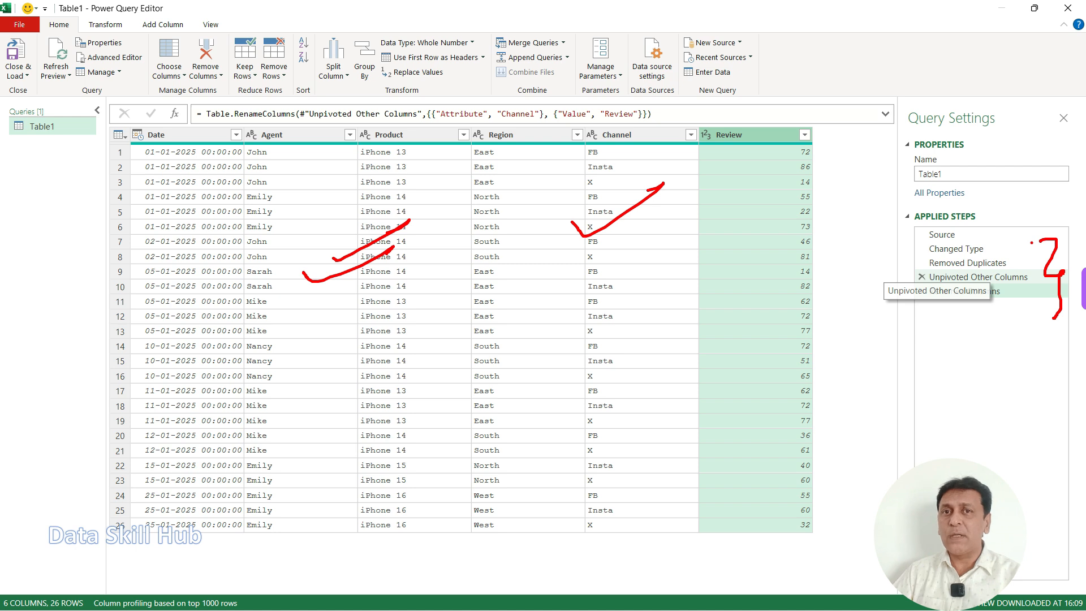
Step: Examine the Date column and the free space beyond the Review column as the place for an additional column
{"action": "key", "text": "e"}
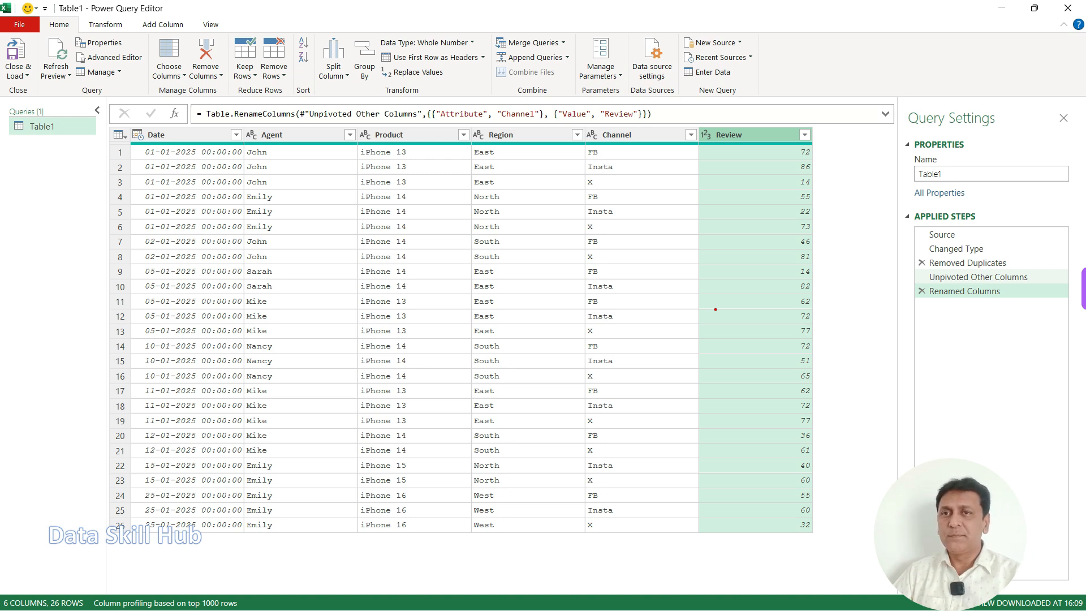
{"action": "key", "text": "Escape"}
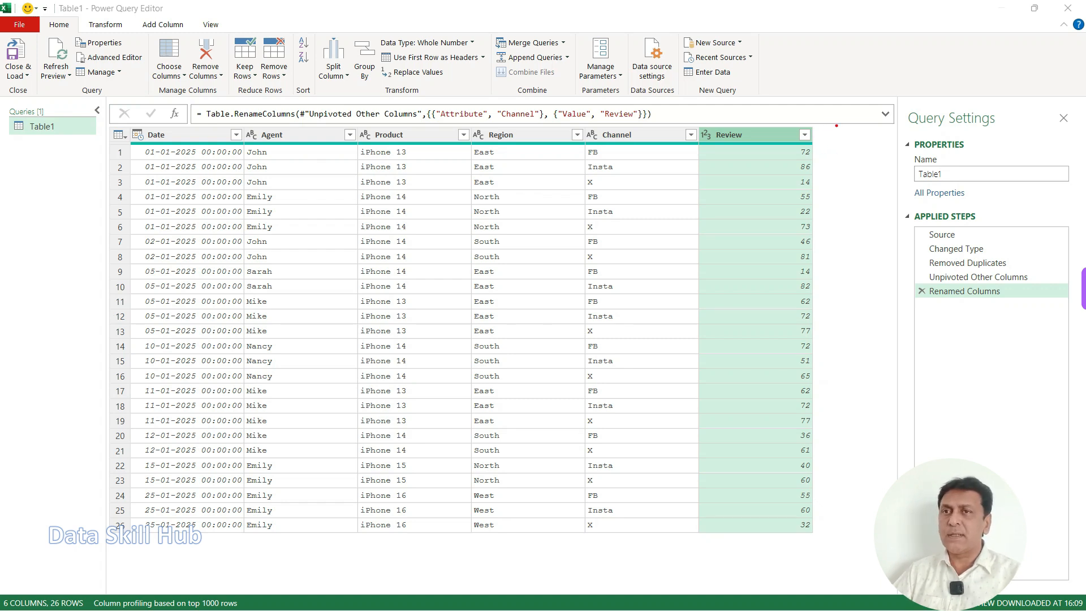
{"action": "mouse_move", "coordinate": [819, 134]}
{"action": "left_mouse_down"}
{"action": "mouse_move", "coordinate": [863, 316]}
{"action": "mouse_move", "coordinate": [893, 533]}
{"action": "left_mouse_up"}
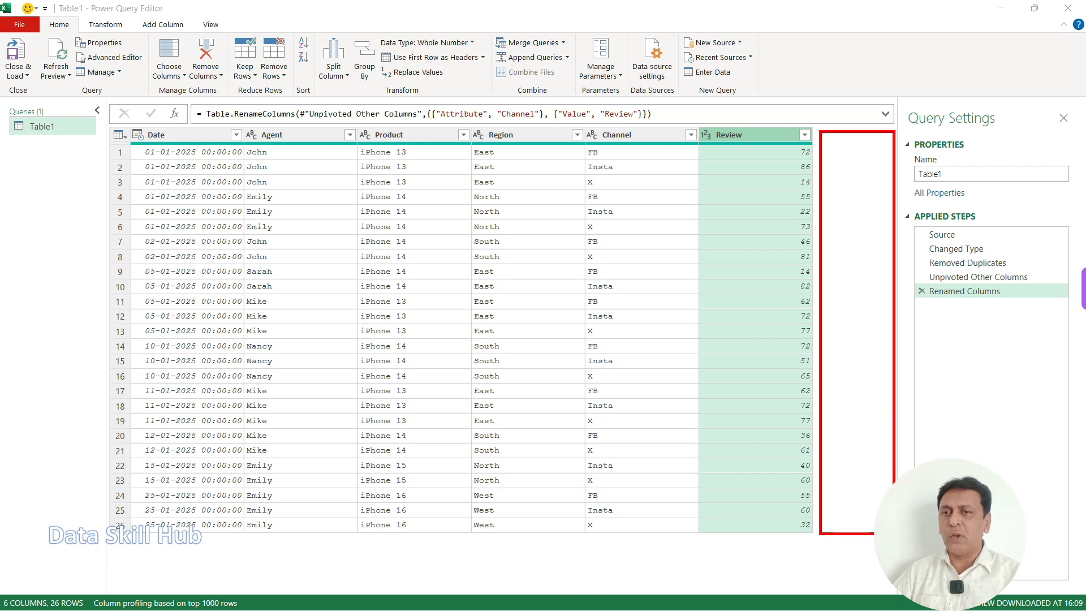
{"action": "mouse_move", "coordinate": [130, 119]}
{"action": "left_mouse_down"}
{"action": "mouse_move", "coordinate": [170, 200]}
{"action": "mouse_move", "coordinate": [265, 544]}
{"action": "mouse_move", "coordinate": [264, 529]}
{"action": "left_mouse_up"}
{"action": "mouse_move", "coordinate": [214, 131]}
{"action": "left_mouse_down"}
{"action": "mouse_move", "coordinate": [889, 40]}
{"action": "mouse_move", "coordinate": [857, 202]}
{"action": "left_mouse_up"}
{"action": "left_click_drag", "start_coordinate": [857, 202], "coordinate": [890, 188]}
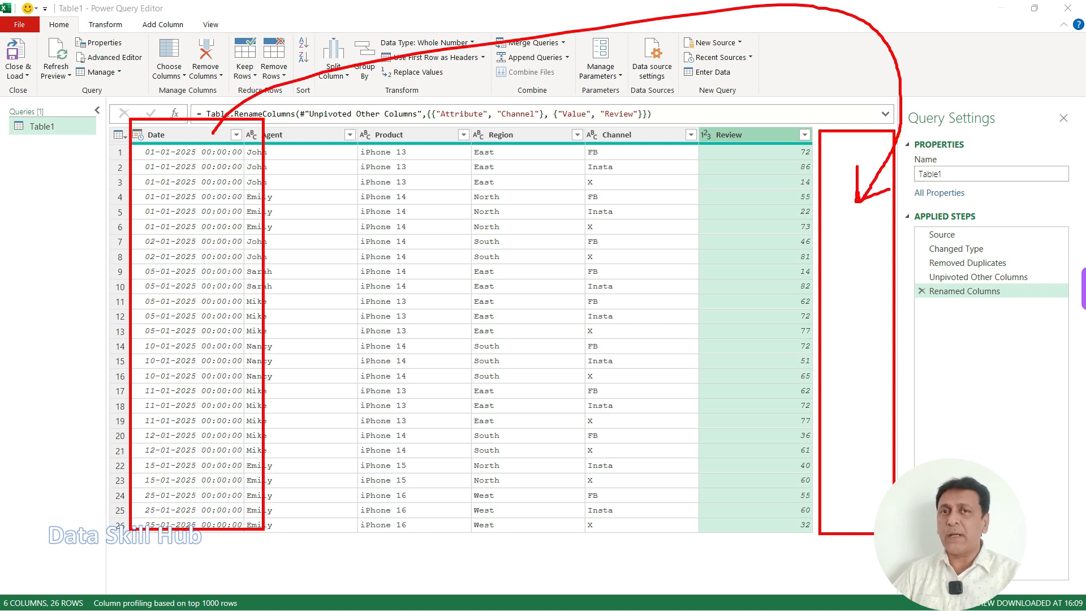
Step: Add a Week of Year column derived from the Date column
{"action": "key", "text": "Escape"}
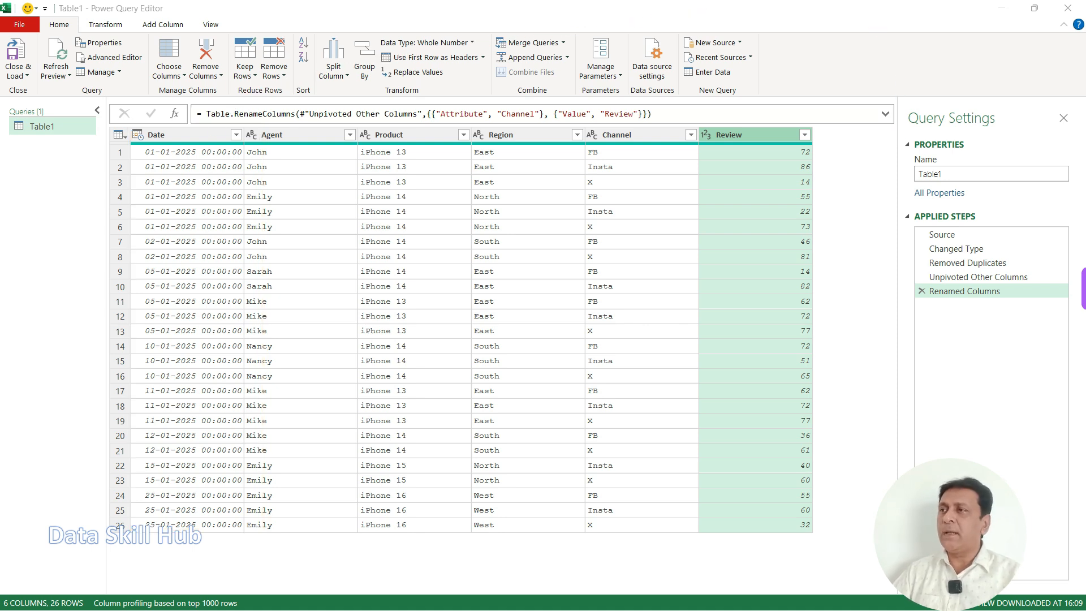
{"action": "left_click", "coordinate": [176, 134]}
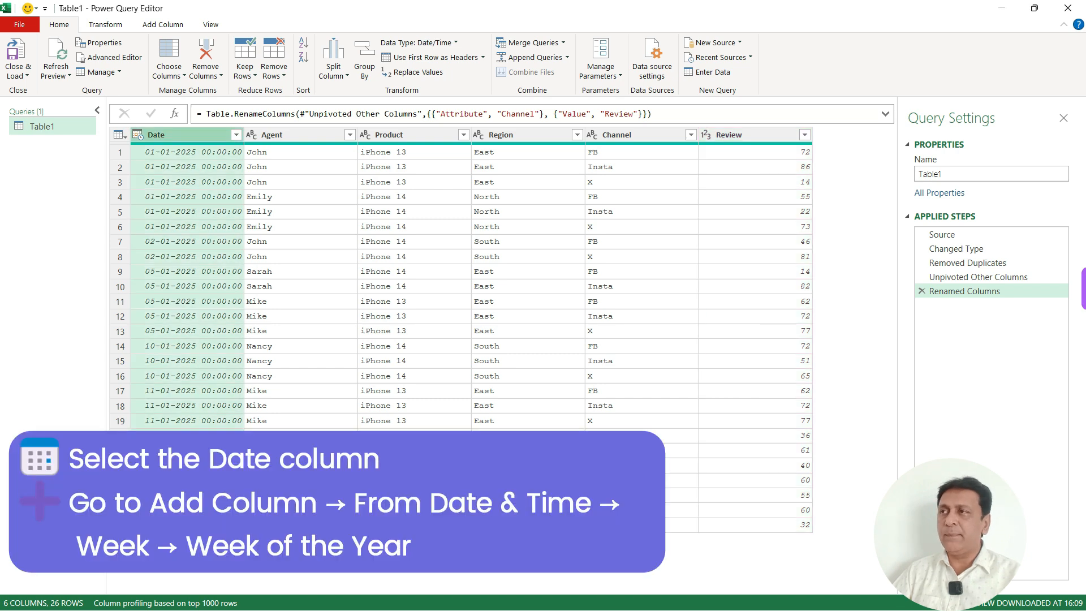
{"action": "left_click", "coordinate": [134, 22]}
{"action": "left_click_drag", "start_coordinate": [131, 13], "coordinate": [199, 33]}
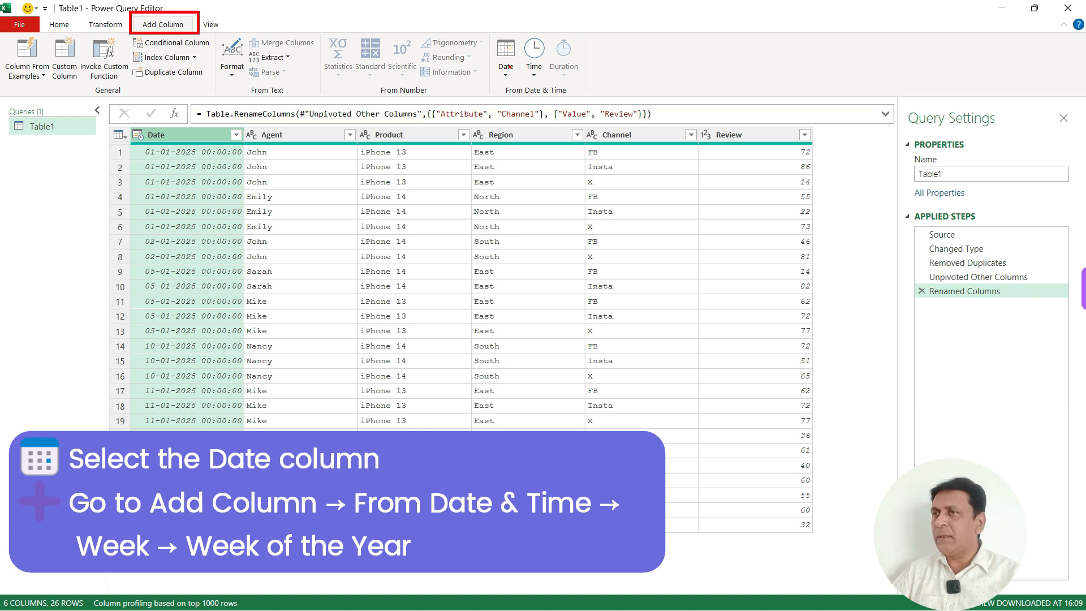
{"action": "left_click_drag", "start_coordinate": [480, 25], "coordinate": [596, 104]}
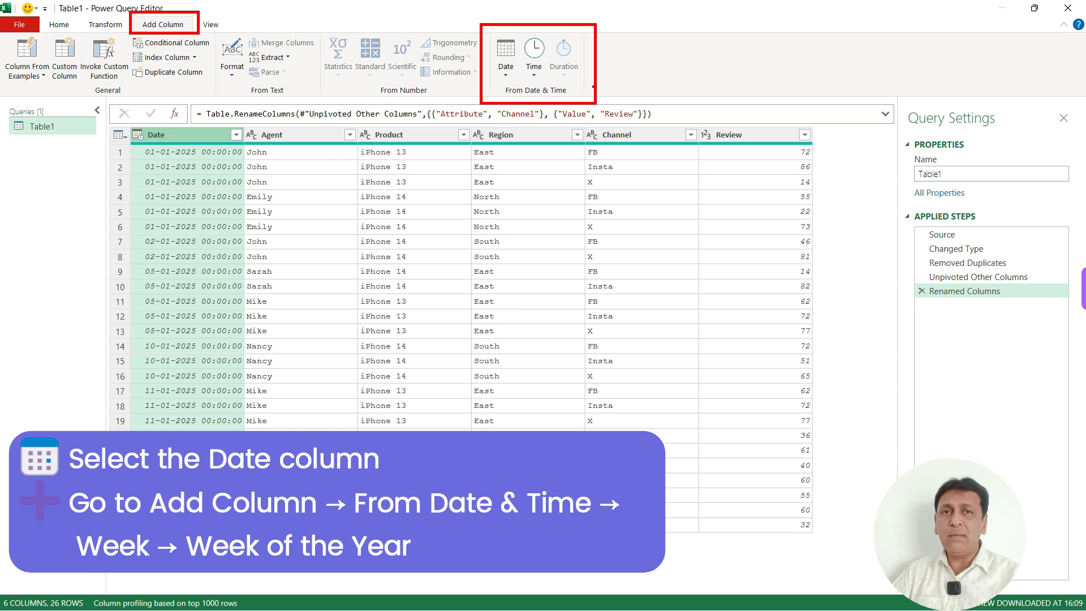
{"action": "mouse_move", "coordinate": [510, 81]}
{"action": "left_mouse_down"}
{"action": "mouse_move", "coordinate": [483, 83]}
{"action": "mouse_move", "coordinate": [508, 85]}
{"action": "left_mouse_up"}
{"action": "key", "text": "Escape"}
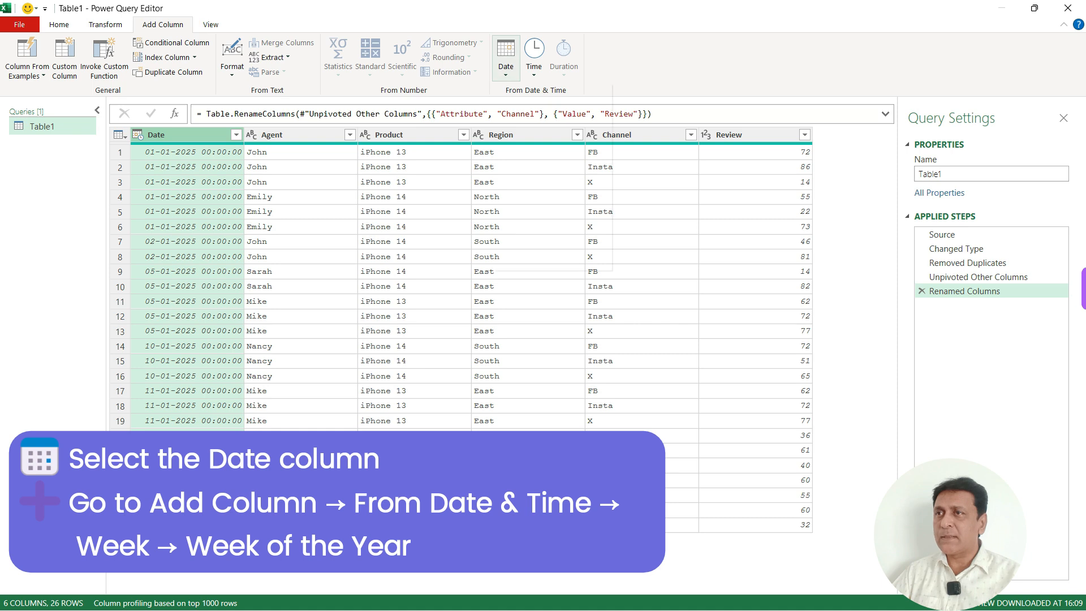
{"action": "left_click", "coordinate": [506, 57]}
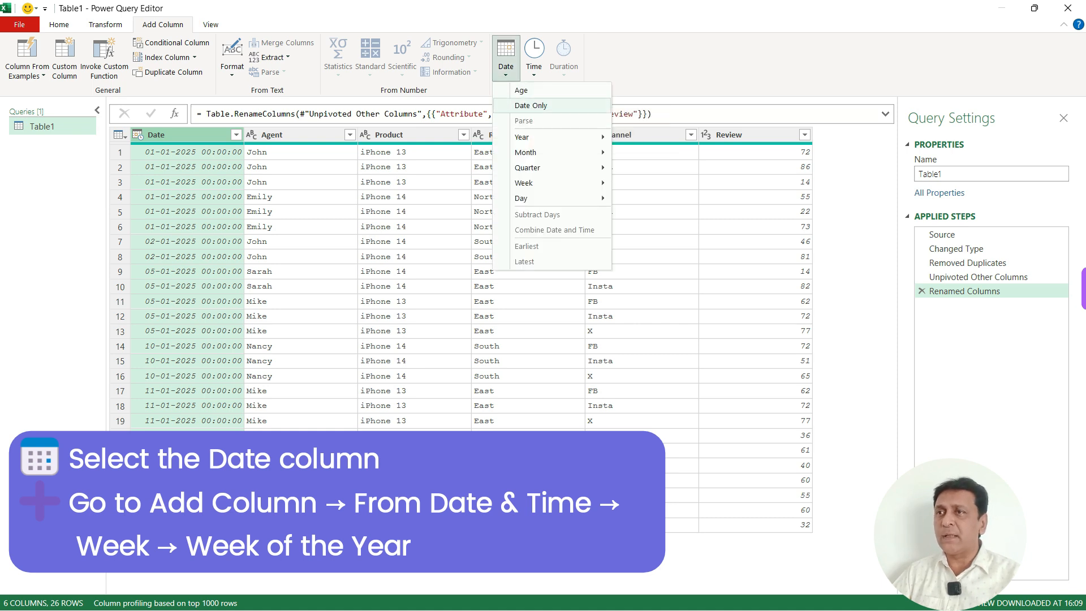
{"action": "mouse_move", "coordinate": [532, 137]}
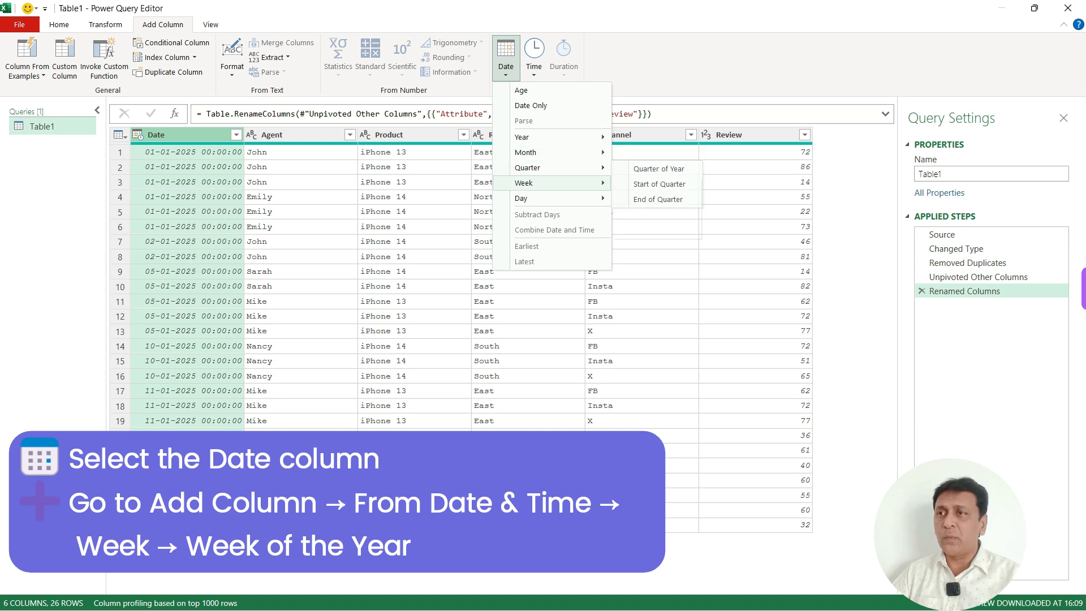
{"action": "mouse_move", "coordinate": [532, 198]}
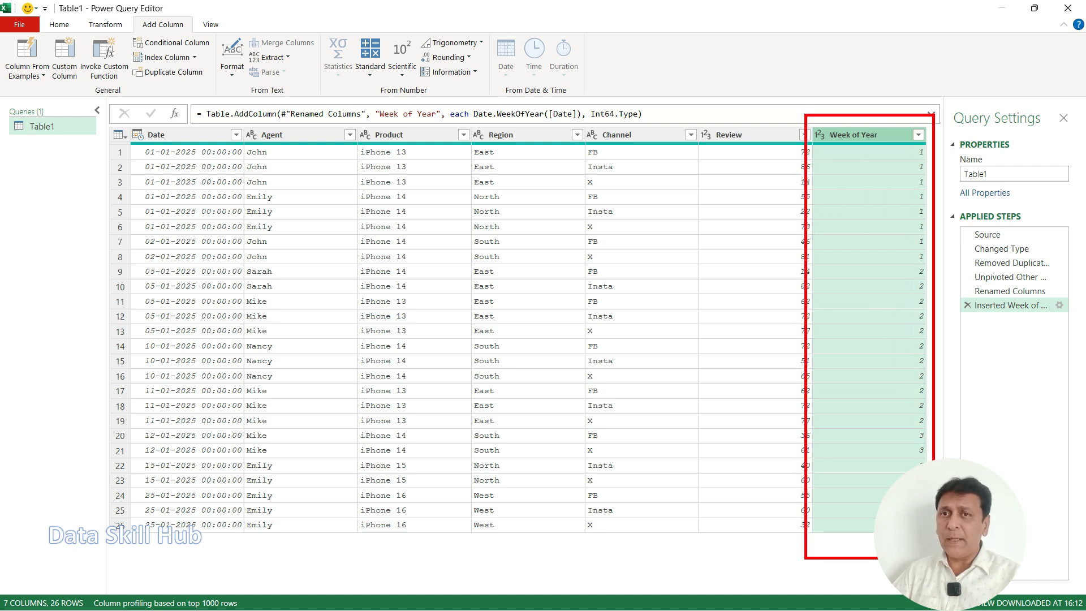
Step: Examine the Week of Year column against the Date values and its entry in the applied steps
{"action": "left_click_drag", "start_coordinate": [891, 160], "coordinate": [887, 439]}
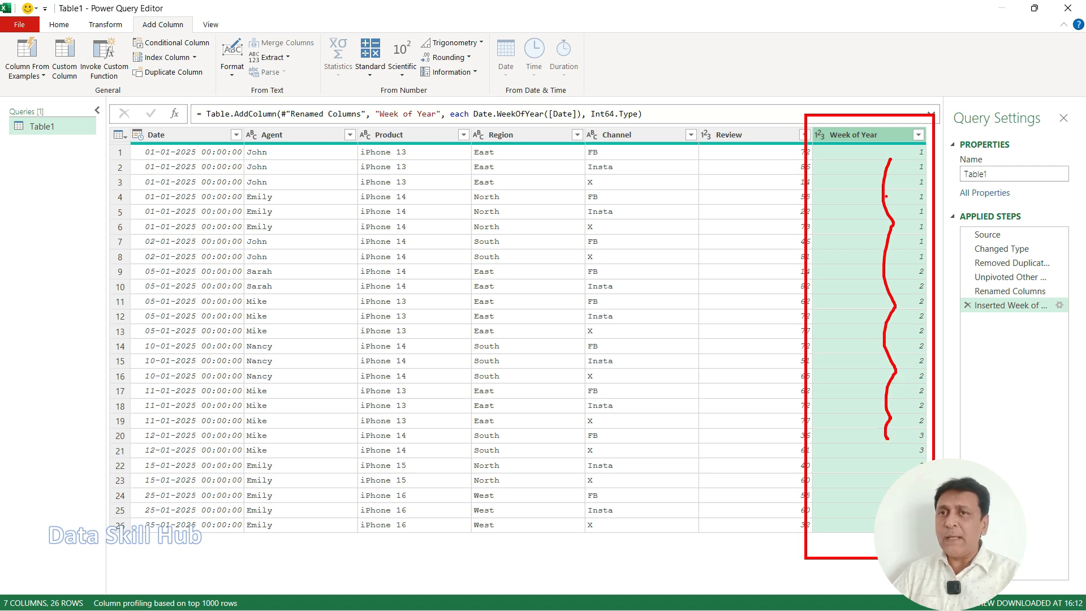
{"action": "mouse_move", "coordinate": [131, 148]}
{"action": "left_mouse_down"}
{"action": "mouse_move", "coordinate": [232, 289]}
{"action": "mouse_move", "coordinate": [255, 469]}
{"action": "mouse_move", "coordinate": [251, 245]}
{"action": "left_mouse_up"}
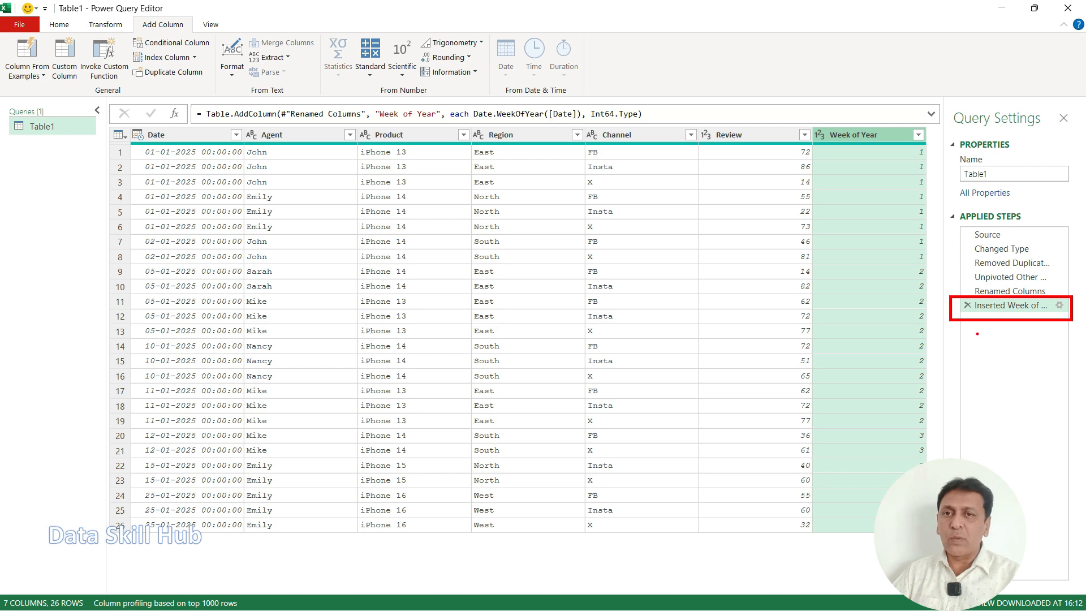
{"action": "mouse_move", "coordinate": [943, 339]}
{"action": "left_mouse_down"}
{"action": "mouse_move", "coordinate": [869, 339]}
{"action": "mouse_move", "coordinate": [928, 340]}
{"action": "left_mouse_up"}
{"action": "mouse_move", "coordinate": [108, 129]}
{"action": "left_mouse_down"}
{"action": "mouse_move", "coordinate": [864, 566]}
{"action": "mouse_move", "coordinate": [926, 553]}
{"action": "left_mouse_up"}
{"action": "left_click_drag", "start_coordinate": [941, 413], "coordinate": [1025, 377]}
{"action": "left_click_drag", "start_coordinate": [51, 276], "coordinate": [102, 257]}
{"action": "key", "text": "Escape"}
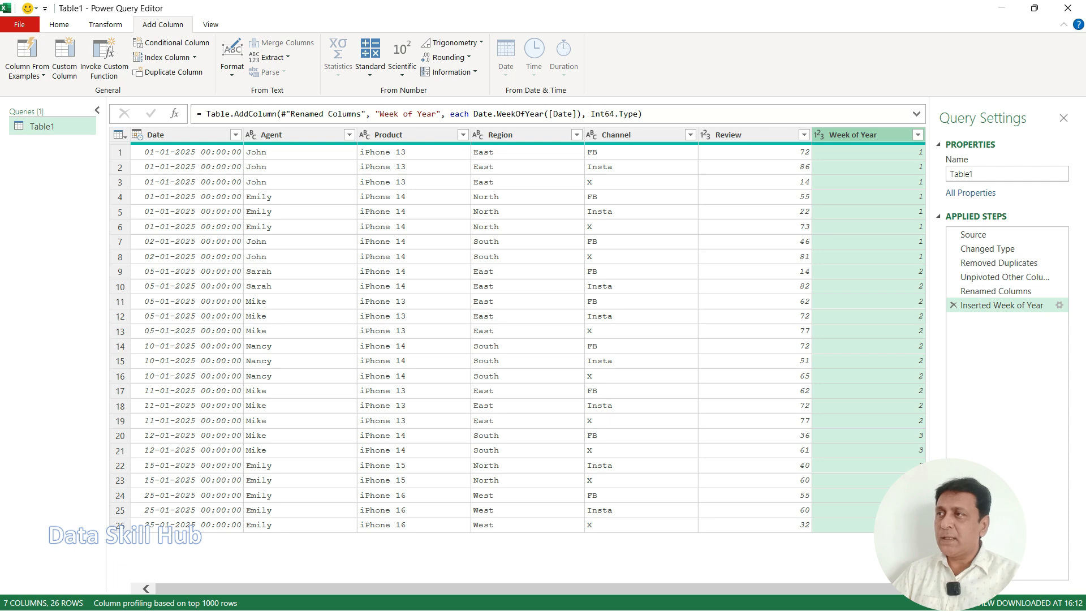
Step: Collapse the Queries pane and expand it again
{"action": "left_click", "coordinate": [97, 111]}
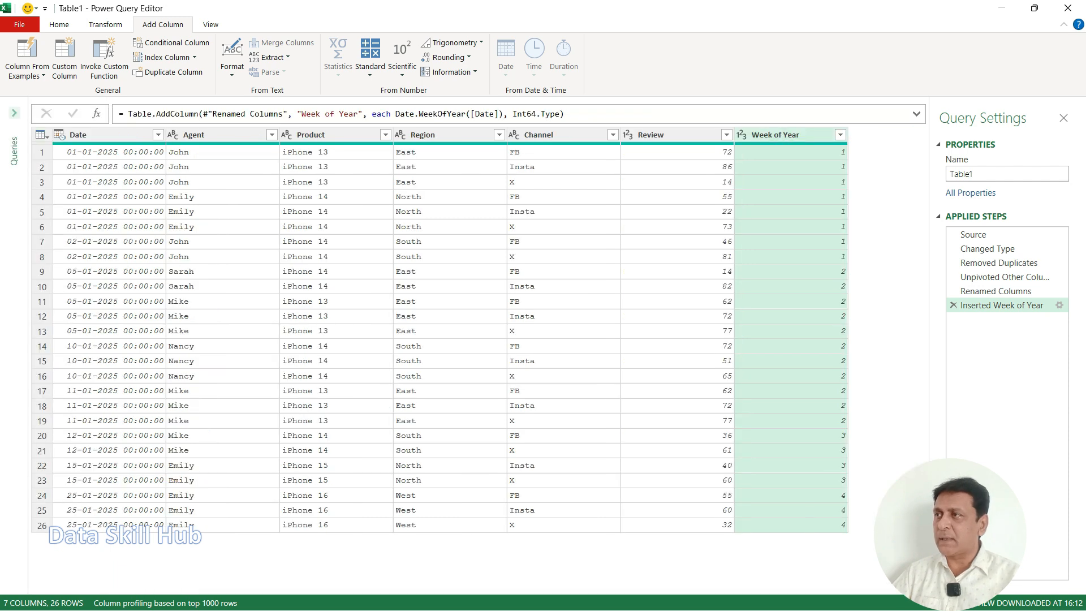
{"action": "left_click", "coordinate": [14, 113]}
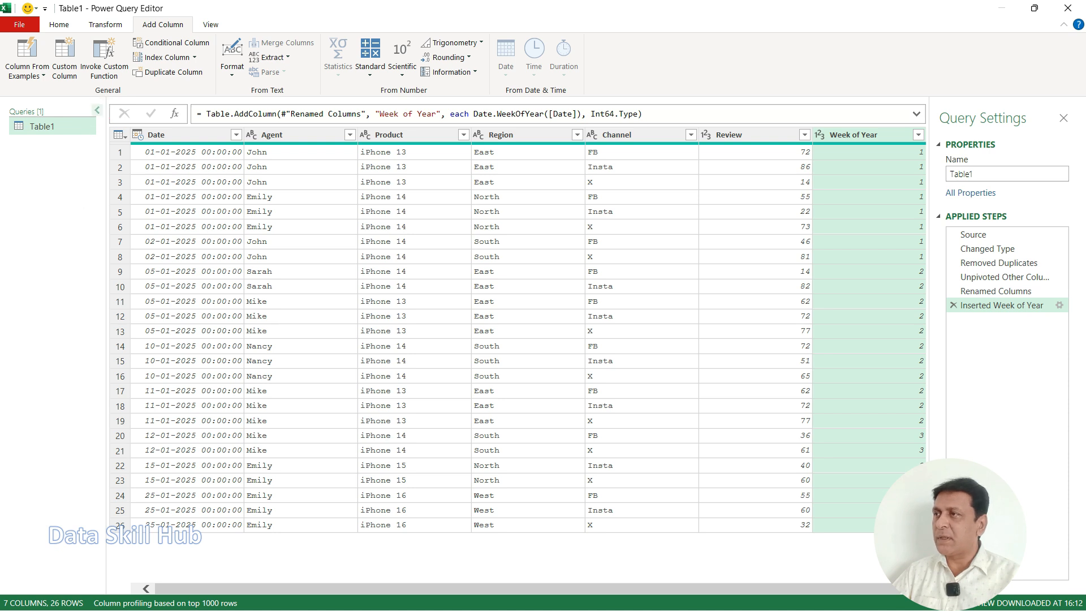
{"action": "left_click", "coordinate": [97, 110]}
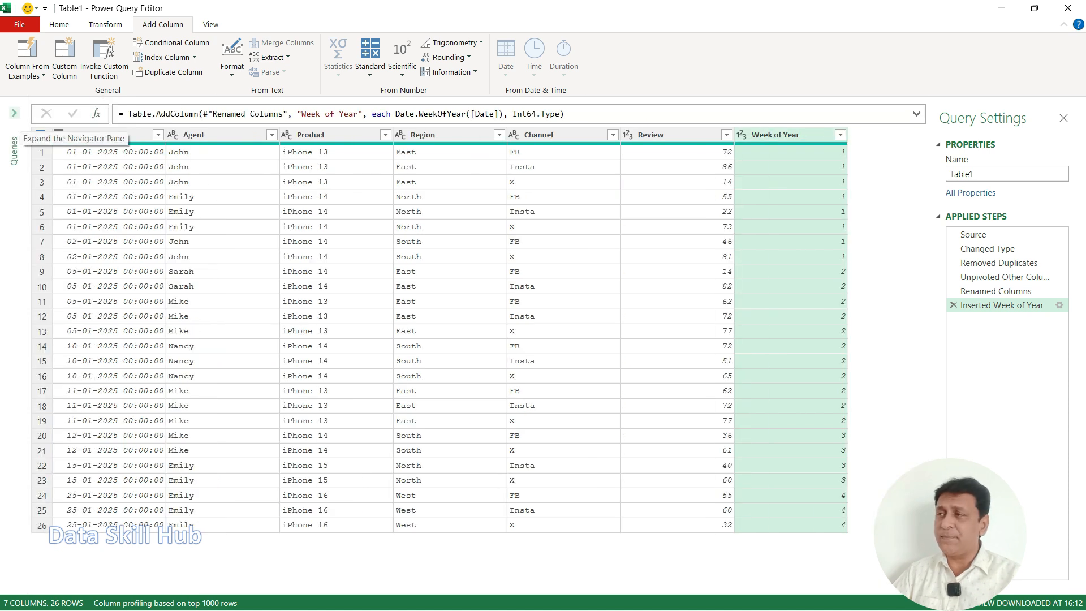
{"action": "left_click", "coordinate": [14, 112]}
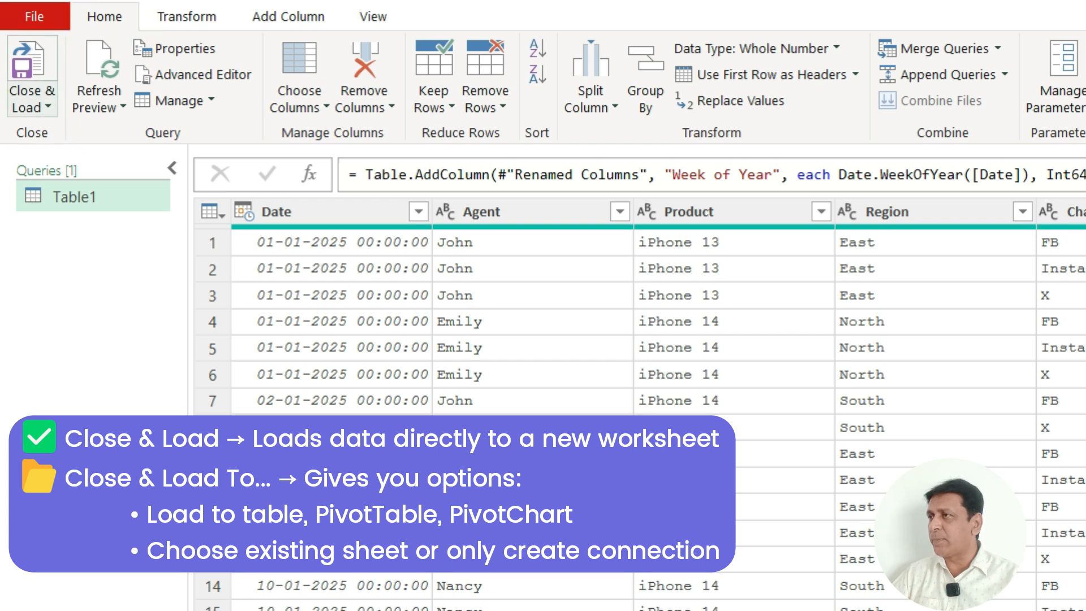
Step: Start Close & Load To for the query and review the data view and destination options in Import Data
{"action": "left_click", "coordinate": [33, 101]}
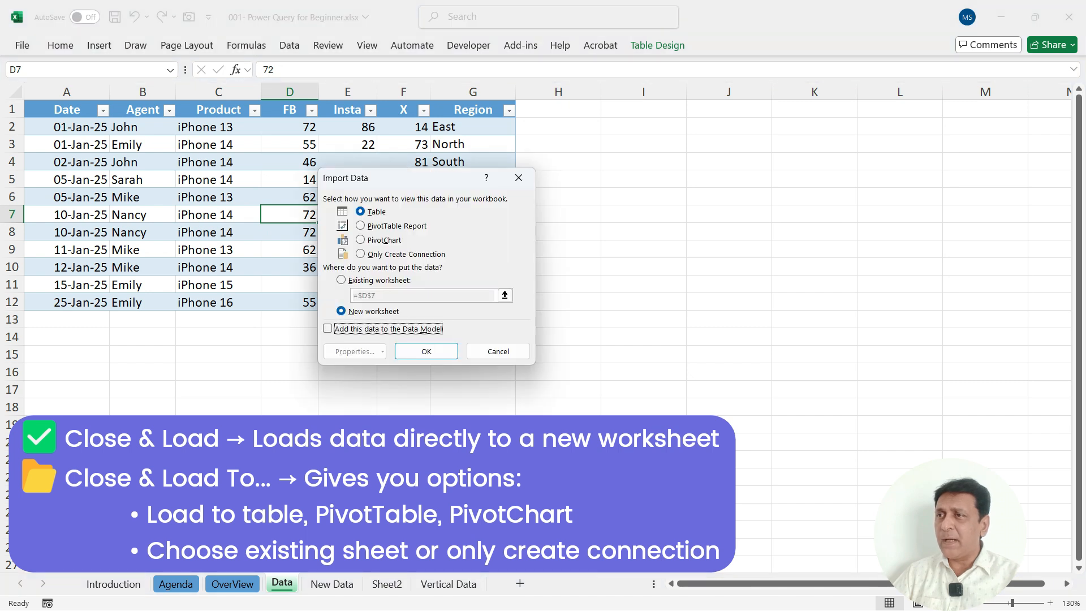
{"action": "left_click_drag", "start_coordinate": [426, 182], "coordinate": [480, 190]}
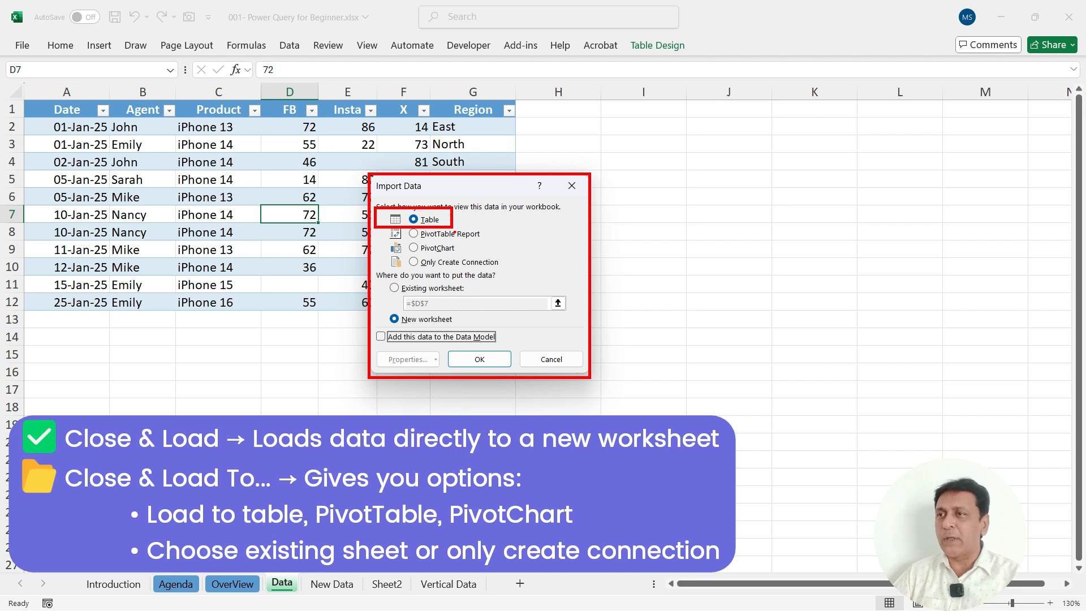
{"action": "mouse_move", "coordinate": [421, 240]}
{"action": "left_mouse_down"}
{"action": "mouse_move", "coordinate": [450, 241]}
{"action": "mouse_move", "coordinate": [479, 273]}
{"action": "left_mouse_up"}
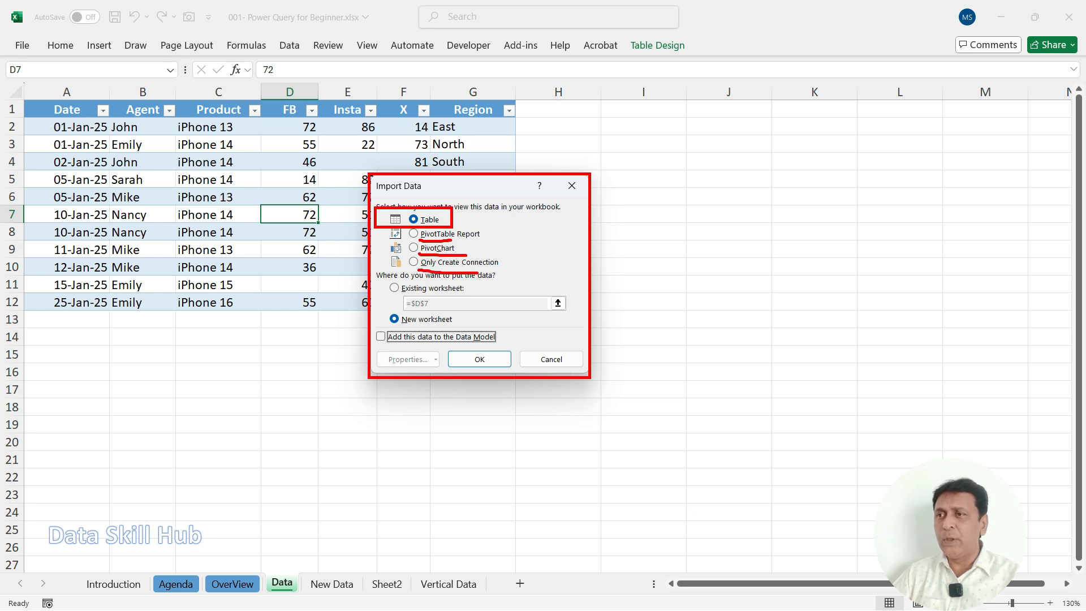
{"action": "mouse_move", "coordinate": [498, 226]}
{"action": "left_mouse_down"}
{"action": "mouse_move", "coordinate": [511, 252]}
{"action": "mouse_move", "coordinate": [490, 277]}
{"action": "left_mouse_up"}
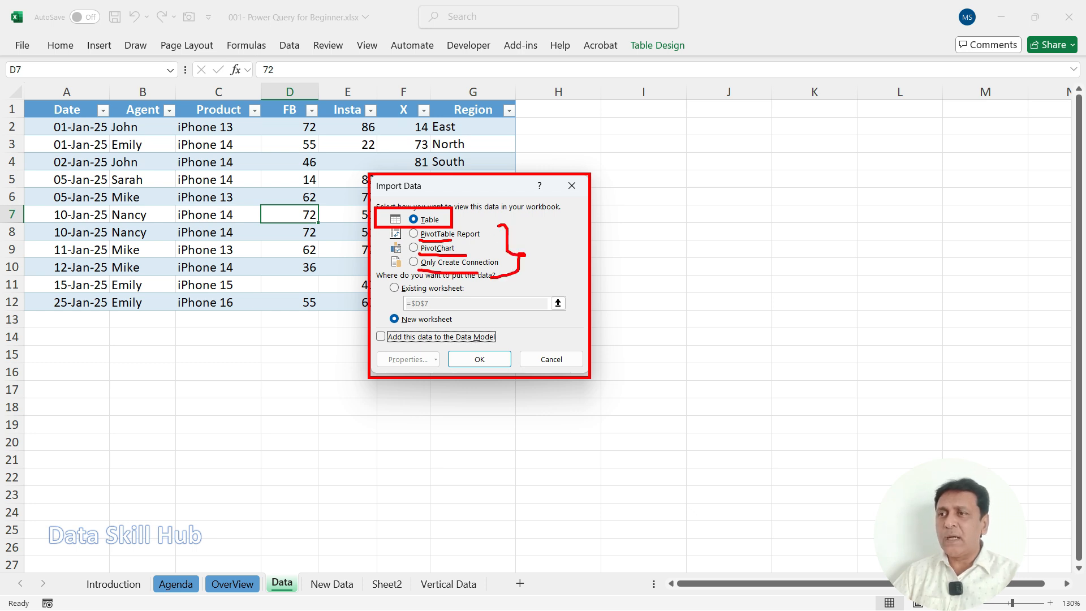
{"action": "mouse_move", "coordinate": [429, 218]}
{"action": "left_mouse_down"}
{"action": "mouse_move", "coordinate": [396, 219]}
{"action": "mouse_move", "coordinate": [450, 203]}
{"action": "mouse_move", "coordinate": [405, 204]}
{"action": "left_mouse_up"}
{"action": "key", "text": "Escape"}
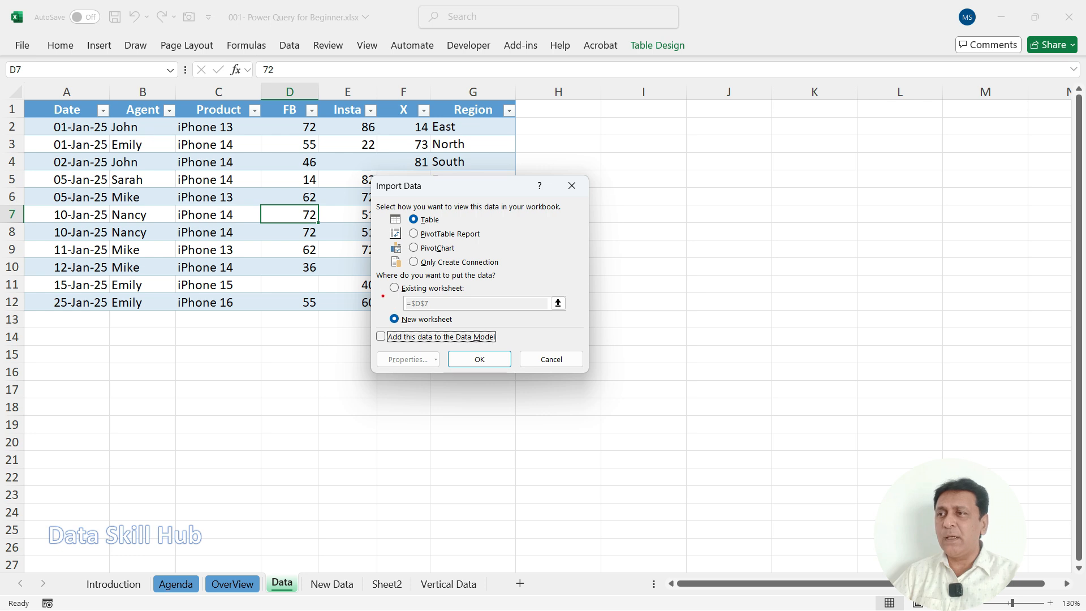
{"action": "mouse_move", "coordinate": [371, 271]}
{"action": "left_mouse_down"}
{"action": "mouse_move", "coordinate": [482, 334]}
{"action": "mouse_move", "coordinate": [566, 339]}
{"action": "mouse_move", "coordinate": [586, 330]}
{"action": "left_mouse_up"}
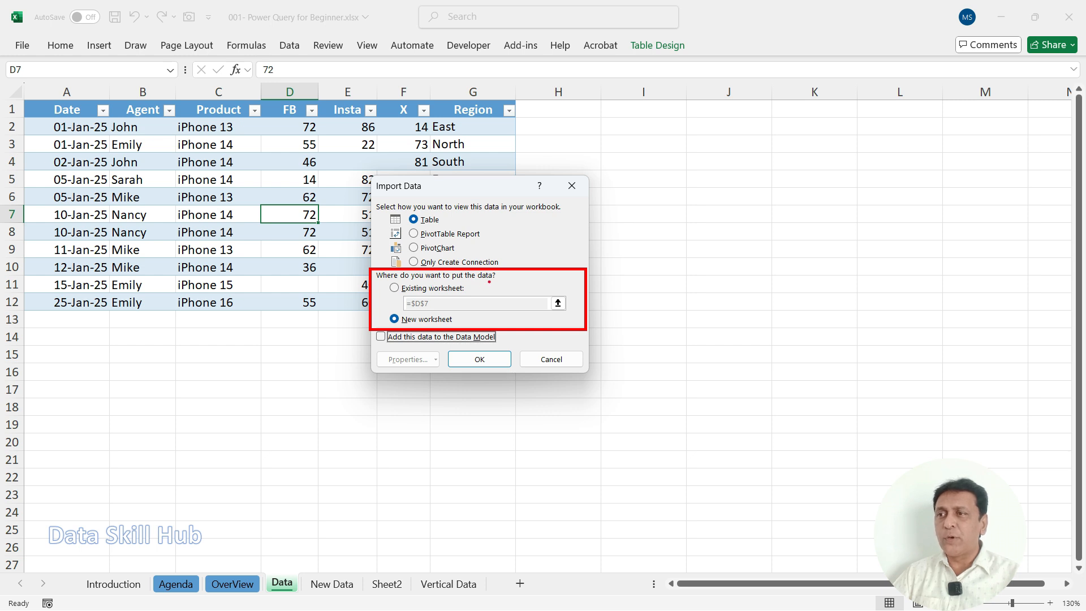
{"action": "left_click_drag", "start_coordinate": [388, 294], "coordinate": [399, 294]}
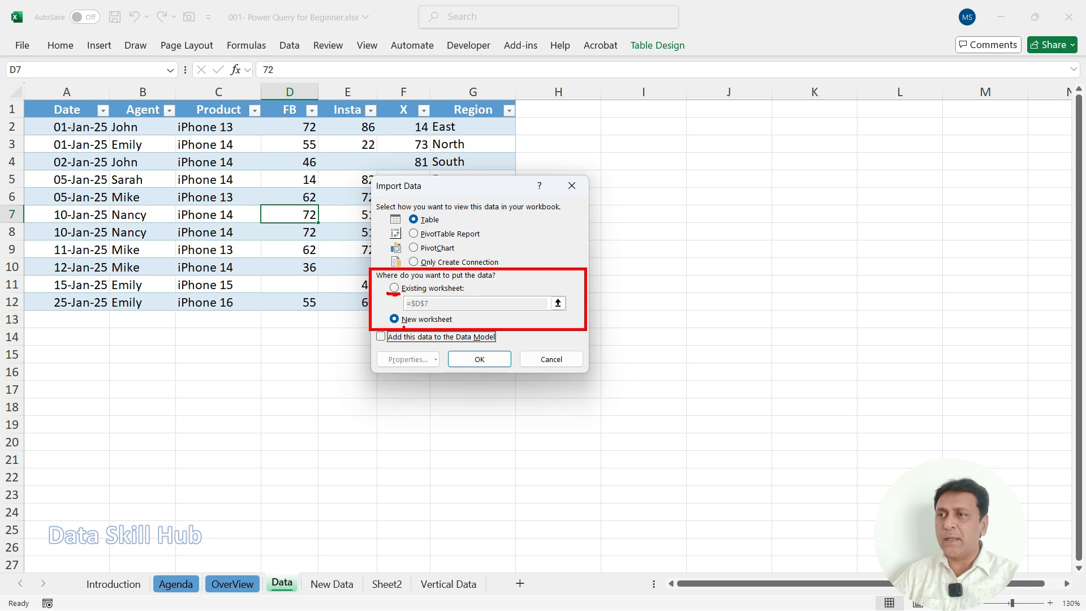
{"action": "mouse_move", "coordinate": [813, 91]}
{"action": "left_mouse_down"}
{"action": "mouse_move", "coordinate": [792, 118]}
{"action": "mouse_move", "coordinate": [755, 101]}
{"action": "mouse_move", "coordinate": [814, 92]}
{"action": "left_mouse_up"}
{"action": "left_click_drag", "start_coordinate": [901, 97], "coordinate": [921, 90]}
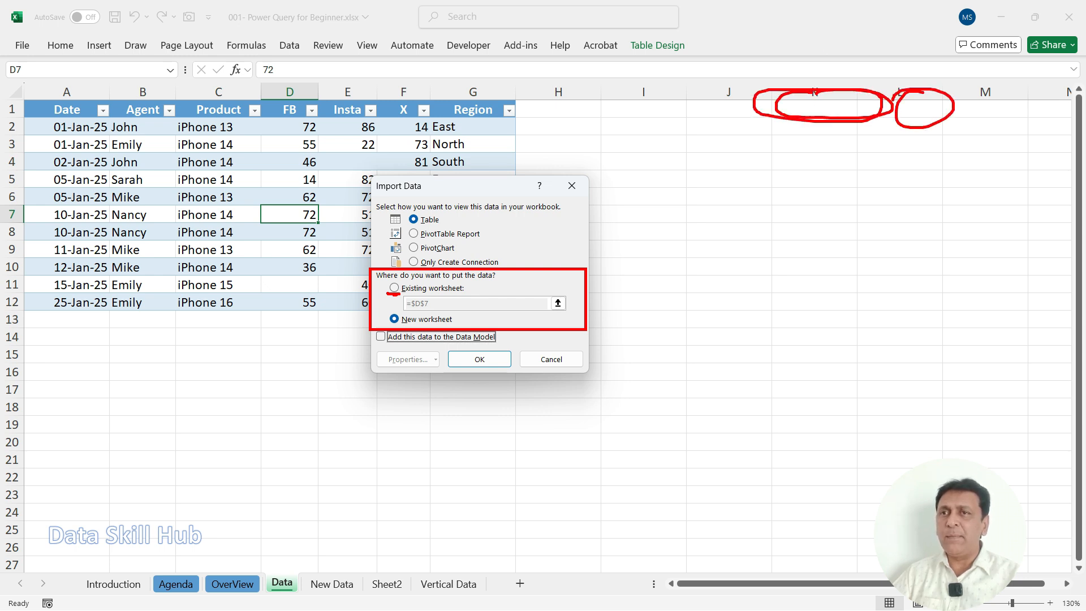
{"action": "key", "text": "Escape"}
Step: Load the query as a table into the existing Data worksheet at cell L1
{"action": "left_click", "coordinate": [395, 288]}
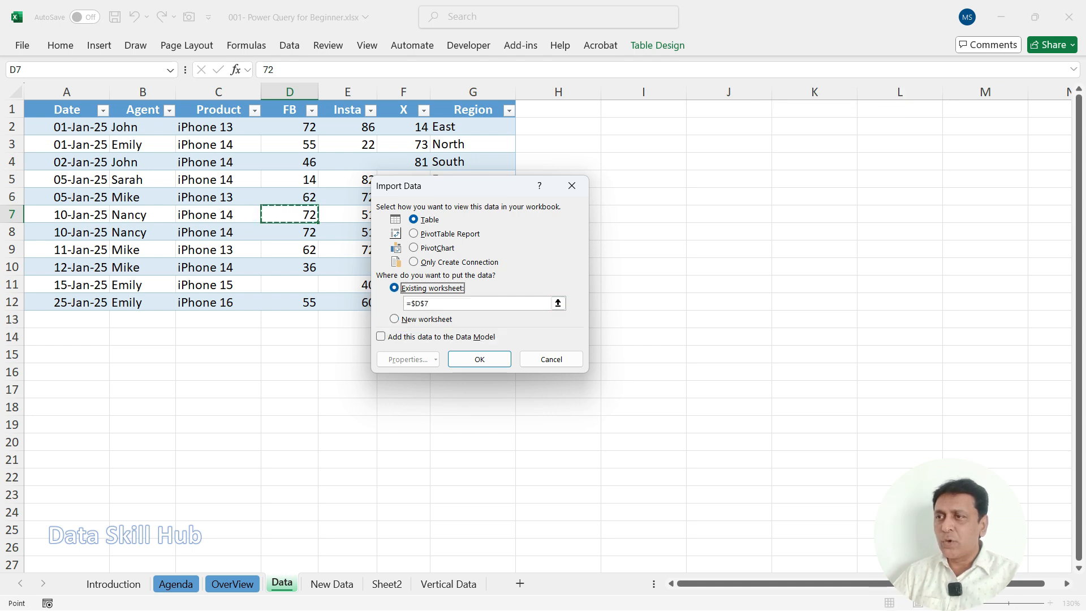
{"action": "key", "text": "Tab"}
{"action": "key", "text": "BackSpace"}
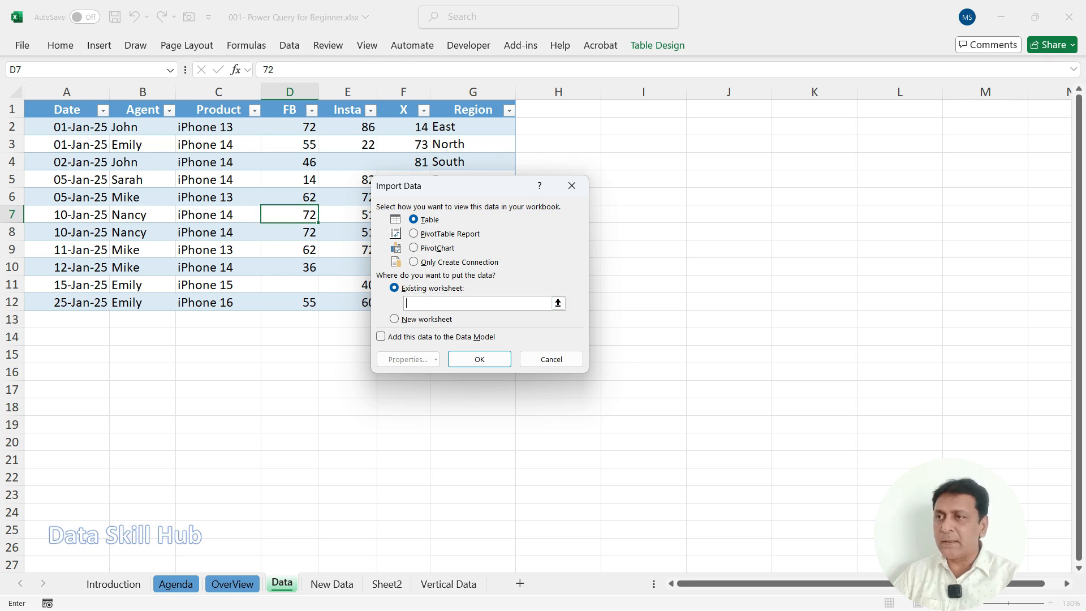
{"action": "left_click", "coordinate": [899, 109]}
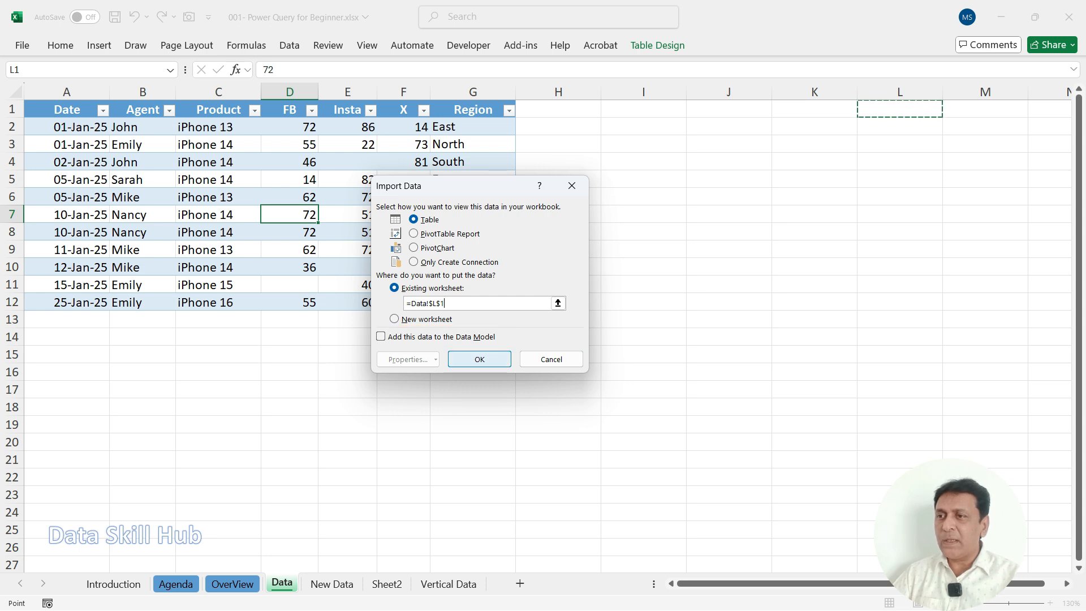
{"action": "key", "text": "Return"}
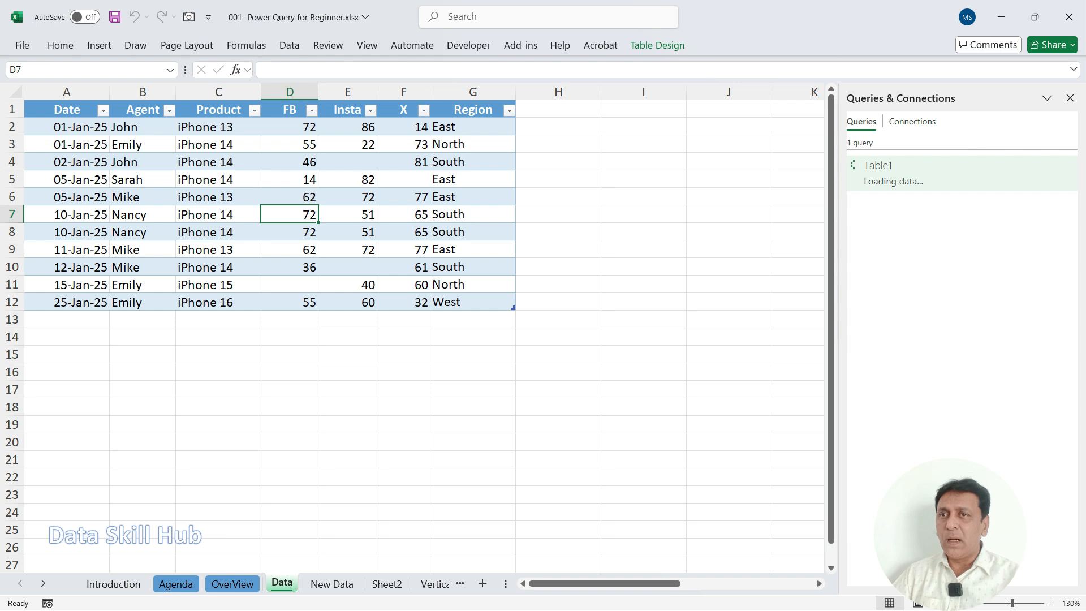
Step: Compare the source table with the loaded query output table on the Data sheet, zoomed out to 85%
{"action": "scroll", "coordinate": [425, 334], "scroll_direction": "right", "scroll_amount": 10}
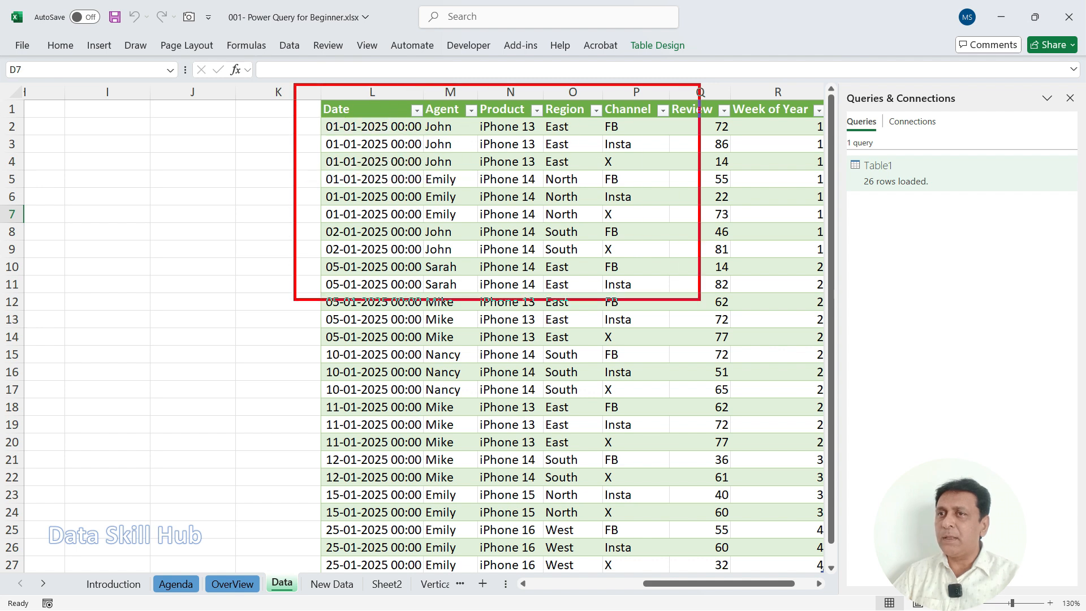
{"action": "left_click_drag", "start_coordinate": [707, 584], "coordinate": [591, 584]}
{"action": "scroll", "coordinate": [412, 328], "scroll_direction": "down", "scroll_amount": 3}
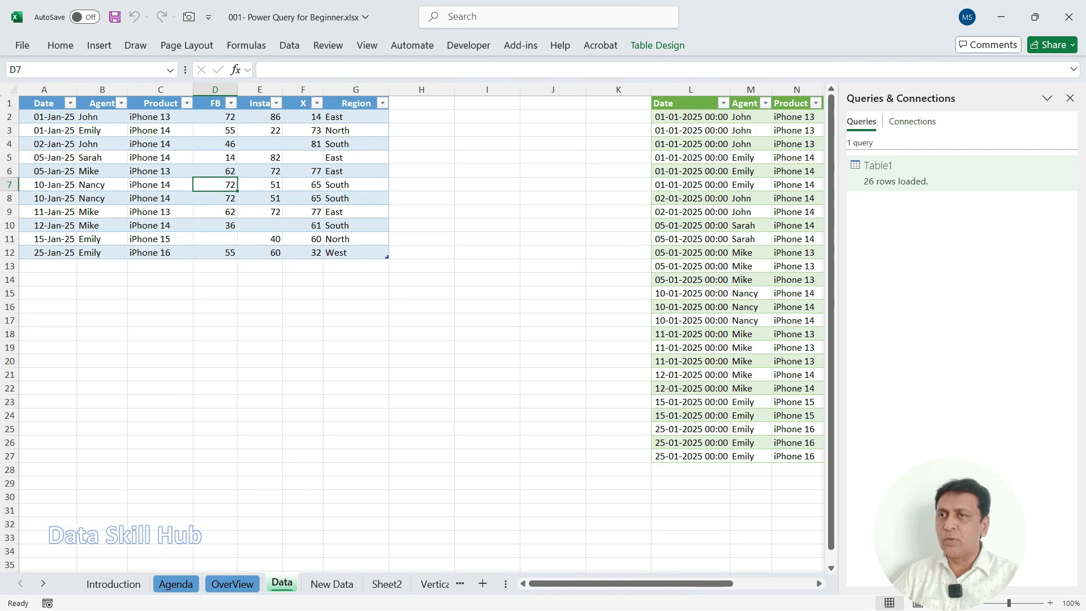
{"action": "left_click", "coordinate": [596, 89]}
{"action": "left_click_drag", "start_coordinate": [621, 89], "coordinate": [594, 395]}
{"action": "left_click", "coordinate": [183, 146]}
{"action": "mouse_move", "coordinate": [154, 179]}
{"action": "left_mouse_down"}
{"action": "mouse_move", "coordinate": [166, 188]}
{"action": "mouse_move", "coordinate": [225, 134]}
{"action": "left_mouse_up"}
{"action": "left_click_drag", "start_coordinate": [175, 209], "coordinate": [166, 229]}
{"action": "mouse_move", "coordinate": [209, 204]}
{"action": "left_mouse_down"}
{"action": "mouse_move", "coordinate": [205, 217]}
{"action": "mouse_move", "coordinate": [193, 202]}
{"action": "left_mouse_up"}
{"action": "left_click_drag", "start_coordinate": [222, 204], "coordinate": [252, 203]}
{"action": "mouse_move", "coordinate": [621, 188]}
{"action": "left_mouse_down"}
{"action": "mouse_move", "coordinate": [610, 185]}
{"action": "mouse_move", "coordinate": [645, 208]}
{"action": "mouse_move", "coordinate": [672, 209]}
{"action": "left_mouse_up"}
{"action": "mouse_move", "coordinate": [645, 260]}
{"action": "left_mouse_down"}
{"action": "mouse_move", "coordinate": [650, 252]}
{"action": "mouse_move", "coordinate": [668, 263]}
{"action": "left_mouse_up"}
{"action": "mouse_move", "coordinate": [676, 231]}
{"action": "left_mouse_down"}
{"action": "mouse_move", "coordinate": [678, 265]}
{"action": "mouse_move", "coordinate": [698, 235]}
{"action": "left_mouse_up"}
{"action": "mouse_move", "coordinate": [746, 118]}
{"action": "left_mouse_down"}
{"action": "mouse_move", "coordinate": [787, 234]}
{"action": "mouse_move", "coordinate": [753, 379]}
{"action": "left_mouse_up"}
Step: Review the query listed in the Queries & Connections pane, and close the pane
{"action": "mouse_move", "coordinate": [929, 71]}
{"action": "left_mouse_down"}
{"action": "mouse_move", "coordinate": [893, 64]}
{"action": "mouse_move", "coordinate": [846, 213]}
{"action": "mouse_move", "coordinate": [1022, 120]}
{"action": "mouse_move", "coordinate": [814, 59]}
{"action": "left_mouse_up"}
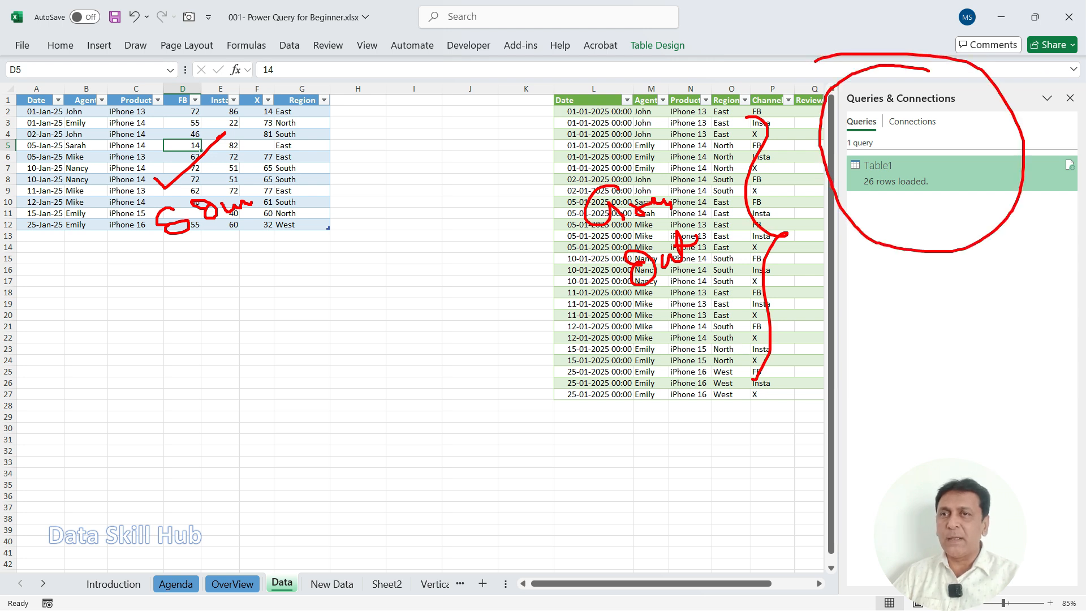
{"action": "mouse_move", "coordinate": [1050, 85]}
{"action": "left_mouse_down"}
{"action": "mouse_move", "coordinate": [1075, 82]}
{"action": "mouse_move", "coordinate": [1058, 126]}
{"action": "mouse_move", "coordinate": [1043, 82]}
{"action": "left_mouse_up"}
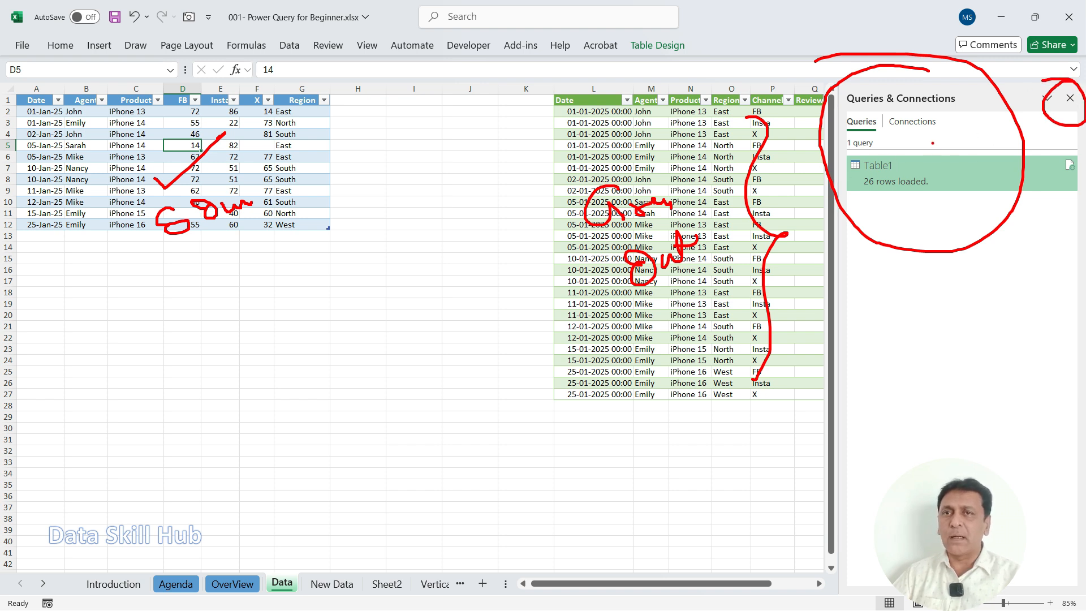
{"action": "key", "text": "Escape"}
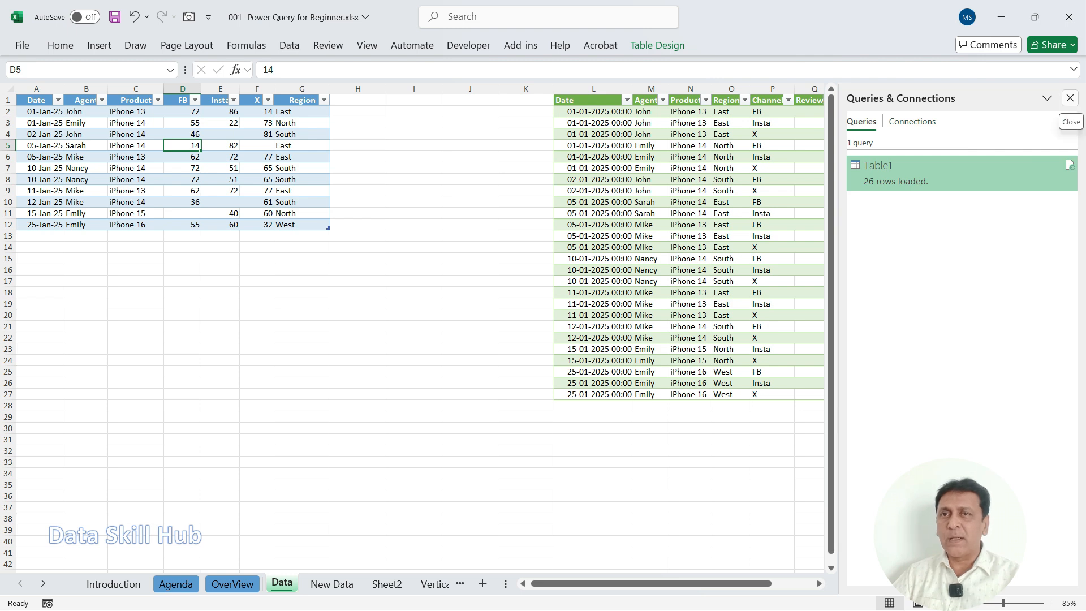
{"action": "left_click", "coordinate": [1069, 98]}
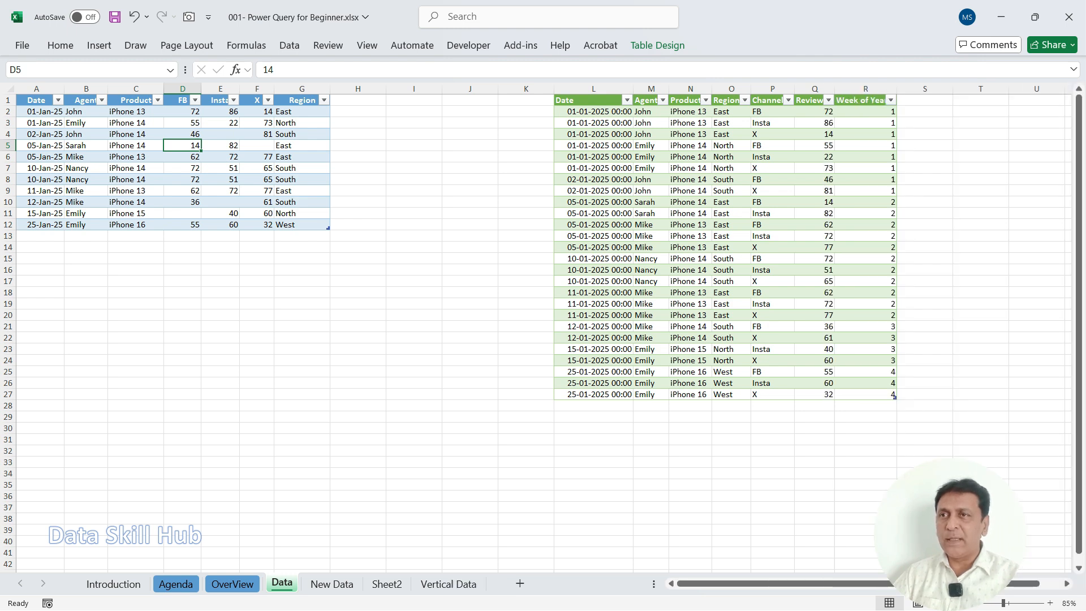
Step: Widen the Date columns of the source and query output tables and review the output table's date values
{"action": "left_click_drag", "start_coordinate": [633, 88], "coordinate": [597, 394]}
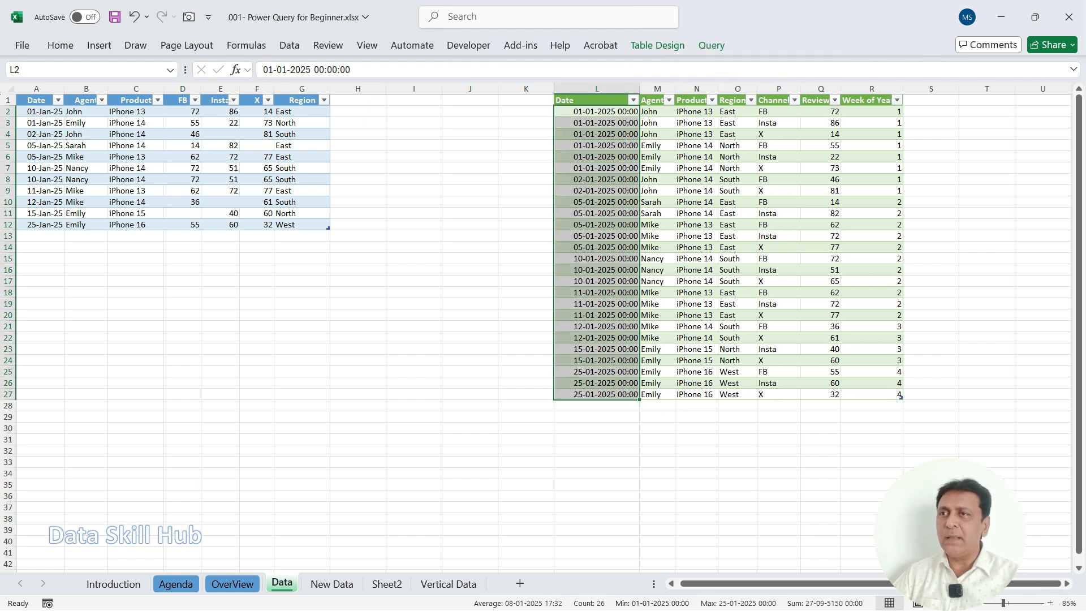
{"action": "mouse_move", "coordinate": [543, 91]}
{"action": "left_mouse_down"}
{"action": "mouse_move", "coordinate": [532, 105]}
{"action": "mouse_move", "coordinate": [540, 88]}
{"action": "mouse_move", "coordinate": [565, 91]}
{"action": "left_mouse_up"}
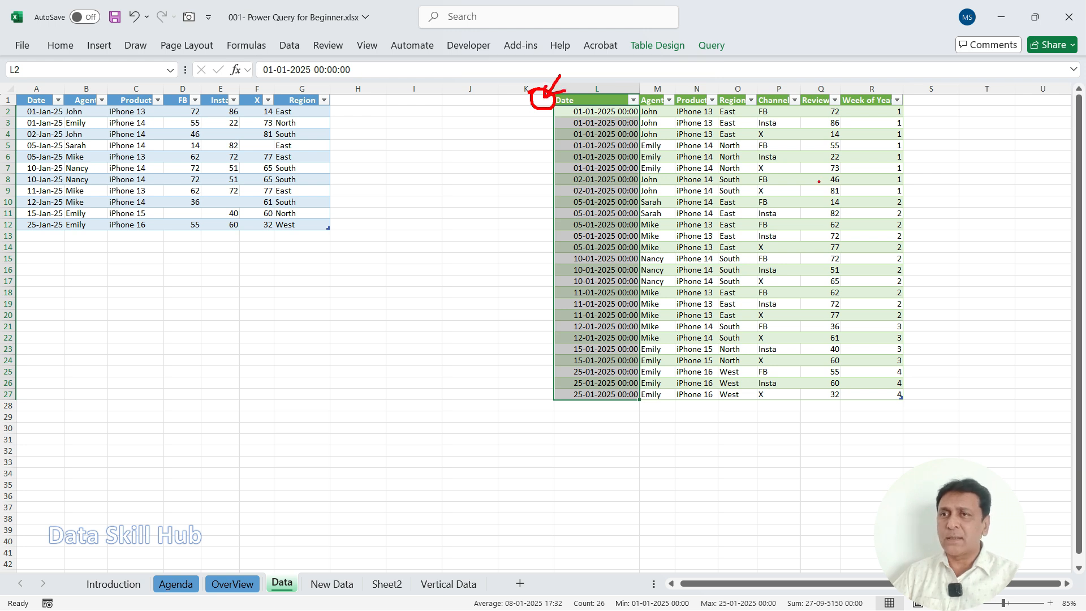
{"action": "key", "text": "Escape"}
{"action": "left_click", "coordinate": [738, 157]}
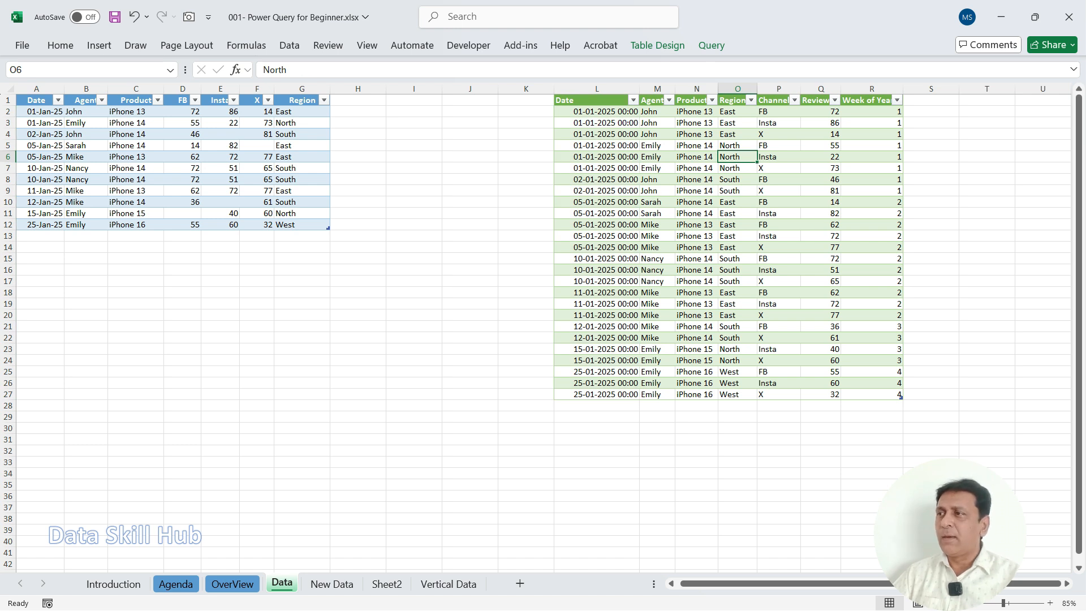
{"action": "left_click_drag", "start_coordinate": [42, 236], "coordinate": [308, 282]}
{"action": "left_click_drag", "start_coordinate": [705, 214], "coordinate": [746, 406]}
{"action": "left_click", "coordinate": [704, 270]}
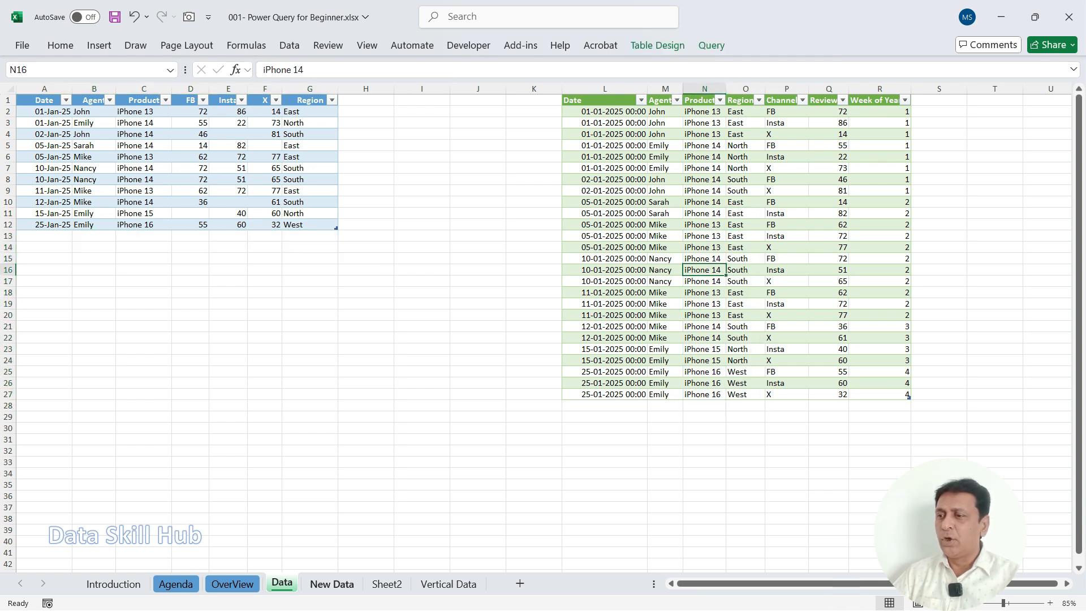
Step: Copy the February sales rows in A2:G12 of the New Data sheet
{"action": "left_click", "coordinate": [332, 584]}
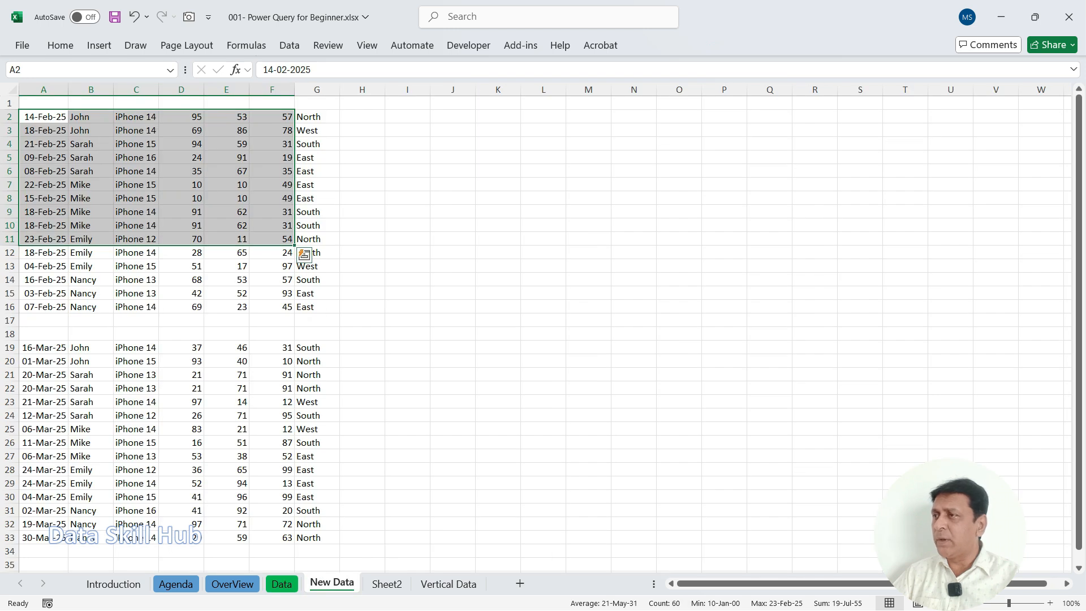
{"action": "left_click", "coordinate": [91, 144]}
{"action": "left_click_drag", "start_coordinate": [44, 116], "coordinate": [316, 239]}
{"action": "key", "text": "ctrl+q"}
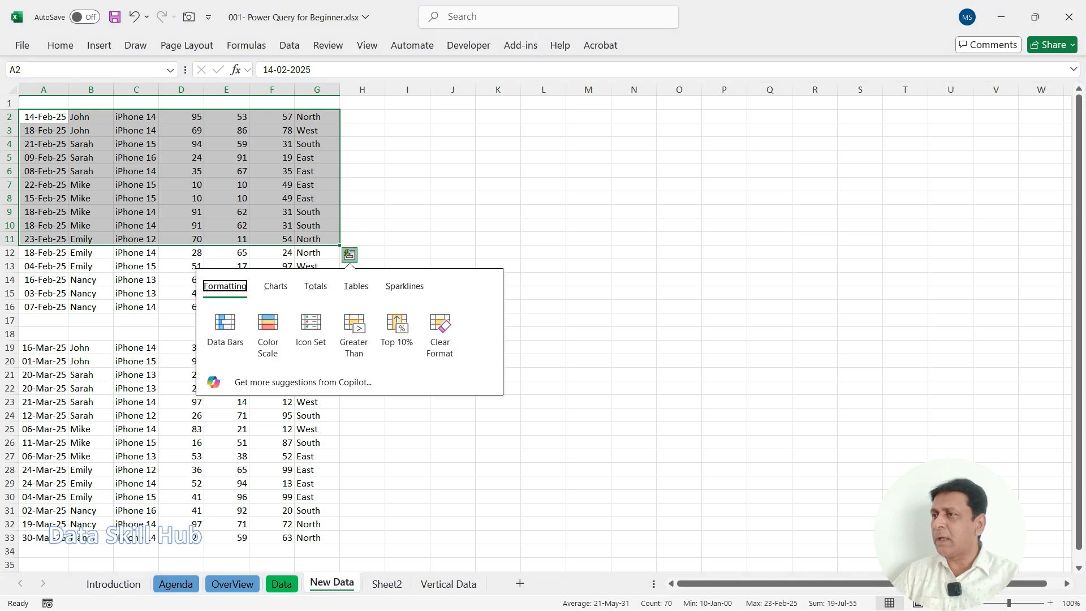
{"action": "key", "text": "shift+Down"}
{"action": "key", "text": "ctrl+c"}
{"action": "key", "text": "ctrl+q"}
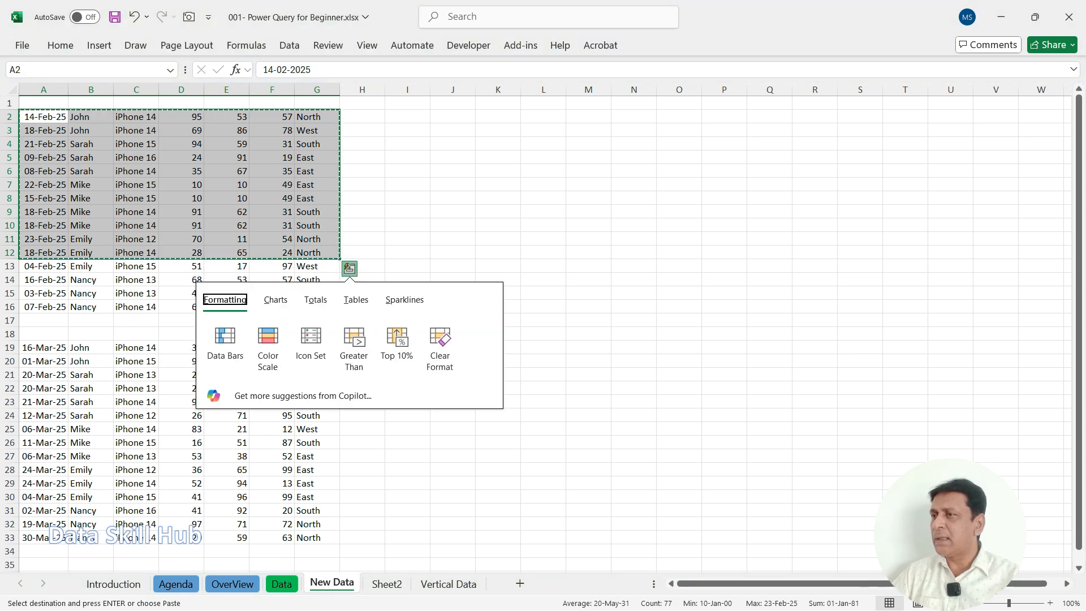
Step: Paste the copied February rows at A13 on the Data sheet, directly below the last row of the source table
{"action": "key", "text": "ctrl+Page_Up"}
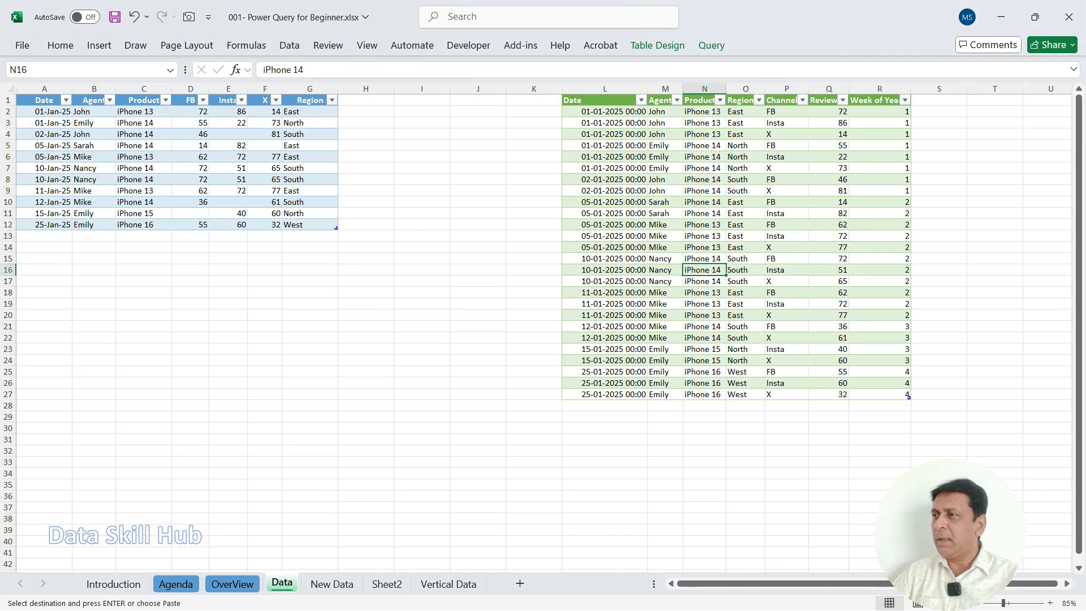
{"action": "left_click", "coordinate": [44, 236]}
{"action": "left_click", "coordinate": [44, 247]}
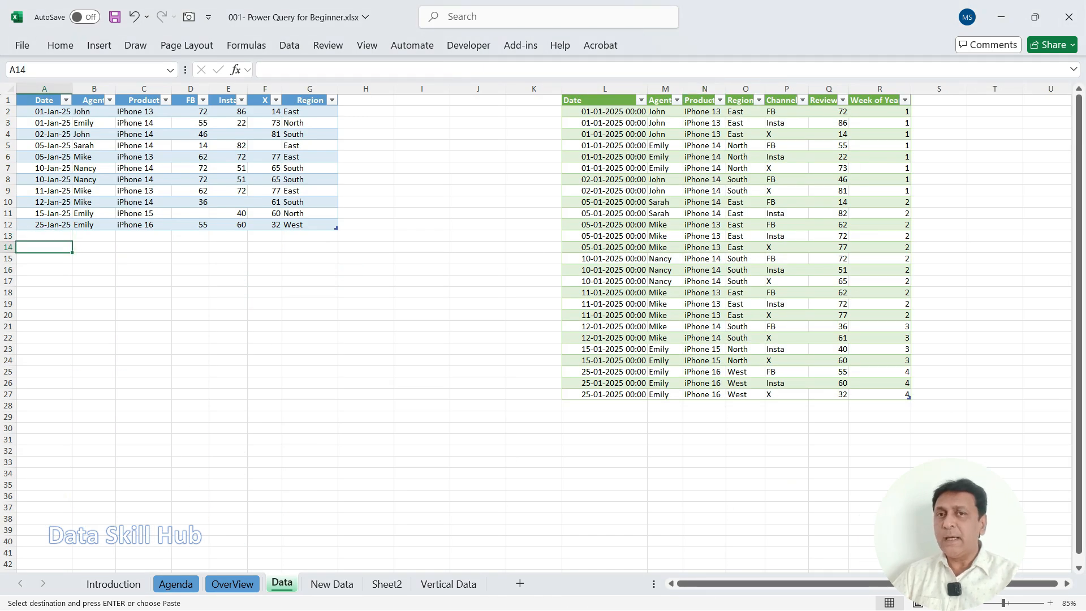
{"action": "left_click", "coordinate": [44, 235]}
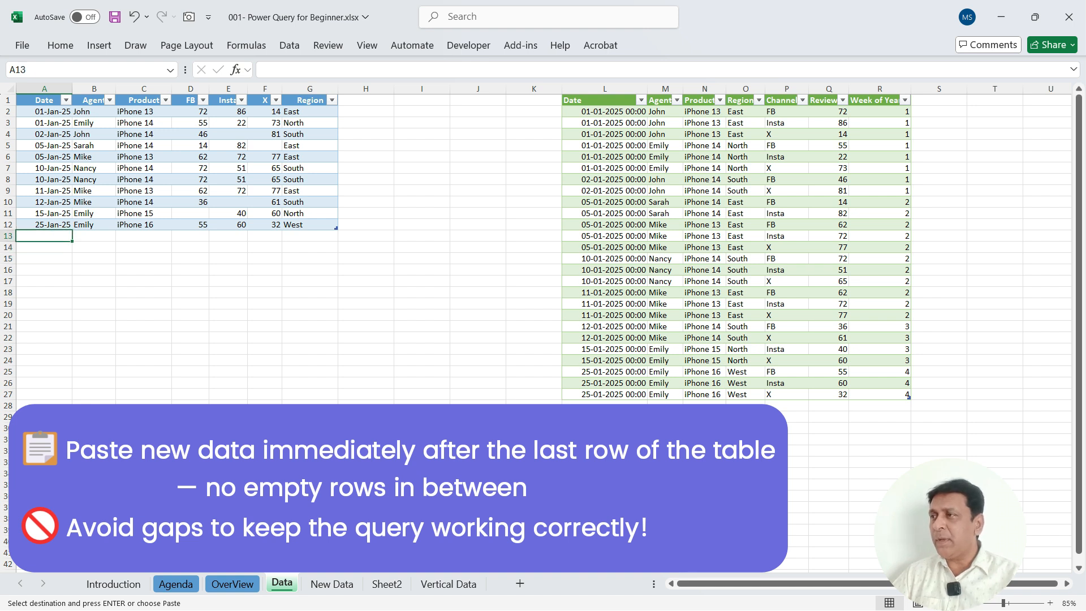
{"action": "left_click", "coordinate": [44, 225]}
{"action": "left_click", "coordinate": [44, 236]}
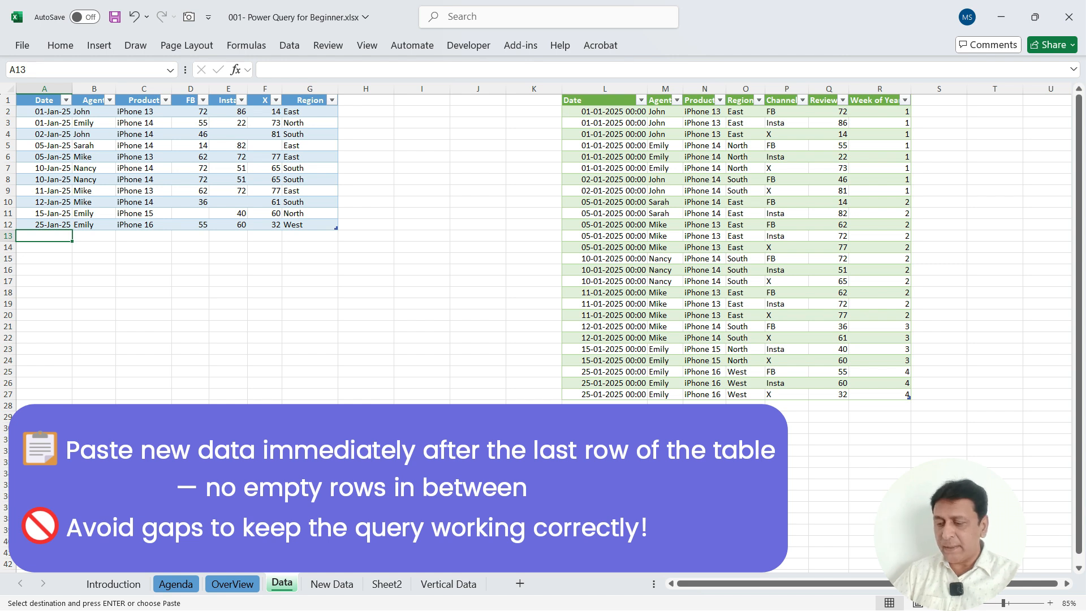
{"action": "key", "text": "ctrl+v"}
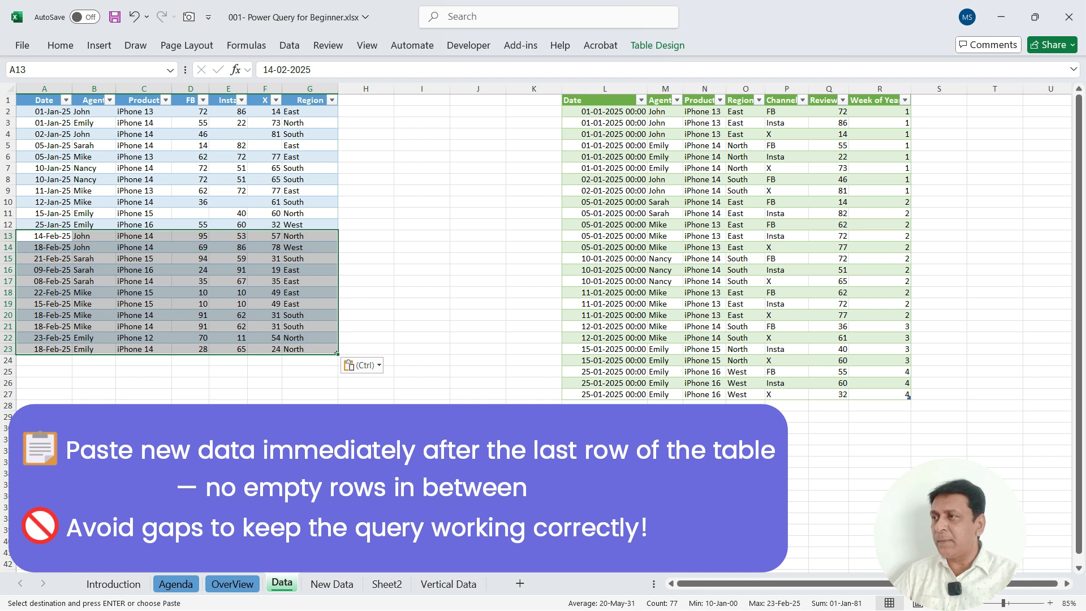
Step: Examine how the source table extends over the pasted February rows and compare it with the query output table
{"action": "mouse_move", "coordinate": [120, 396]}
{"action": "left_mouse_down"}
{"action": "mouse_move", "coordinate": [106, 277]}
{"action": "mouse_move", "coordinate": [139, 284]}
{"action": "left_mouse_up"}
{"action": "mouse_move", "coordinate": [159, 234]}
{"action": "left_mouse_down"}
{"action": "mouse_move", "coordinate": [189, 229]}
{"action": "mouse_move", "coordinate": [224, 249]}
{"action": "mouse_move", "coordinate": [254, 225]}
{"action": "left_mouse_up"}
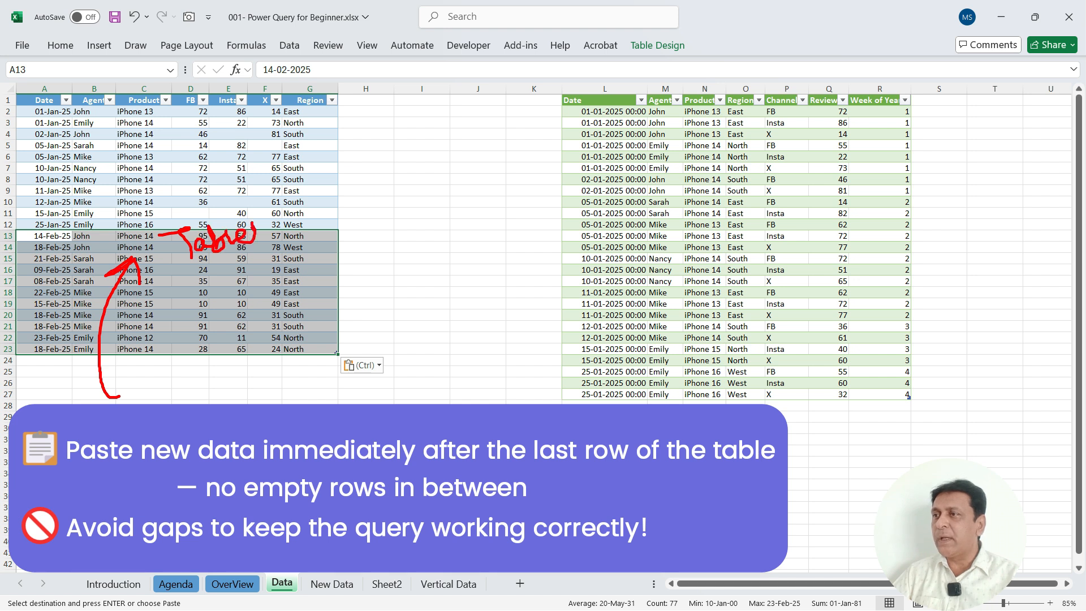
{"action": "left_click_drag", "start_coordinate": [311, 161], "coordinate": [354, 148]}
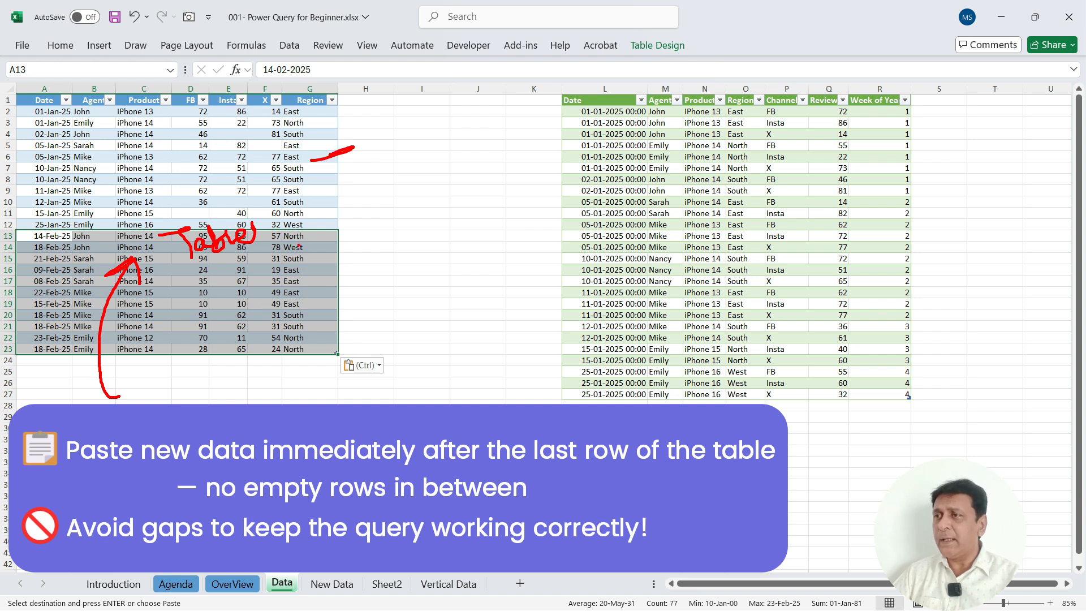
{"action": "mouse_move", "coordinate": [329, 180]}
{"action": "left_mouse_down"}
{"action": "mouse_move", "coordinate": [341, 230]}
{"action": "mouse_move", "coordinate": [326, 329]}
{"action": "left_mouse_up"}
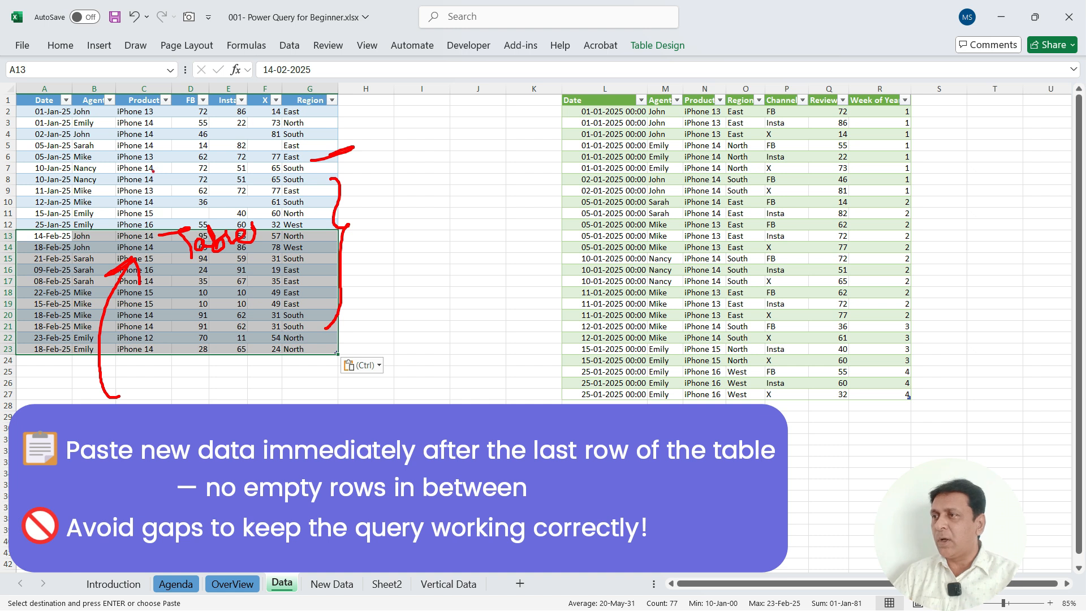
{"action": "mouse_move", "coordinate": [188, 175]}
{"action": "left_mouse_down"}
{"action": "mouse_move", "coordinate": [139, 204]}
{"action": "mouse_move", "coordinate": [306, 201]}
{"action": "mouse_move", "coordinate": [148, 170]}
{"action": "left_mouse_up"}
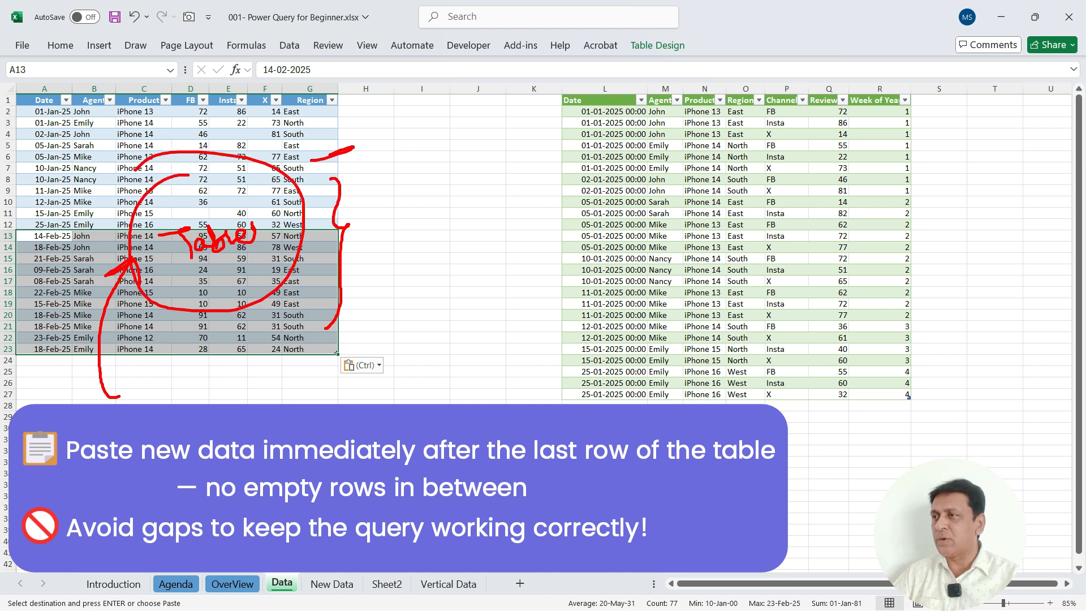
{"action": "key", "text": "Escape"}
{"action": "left_click", "coordinate": [93, 270]}
{"action": "mouse_move", "coordinate": [153, 324]}
{"action": "left_mouse_down"}
{"action": "mouse_move", "coordinate": [159, 259]}
{"action": "mouse_move", "coordinate": [190, 266]}
{"action": "left_mouse_up"}
{"action": "mouse_move", "coordinate": [257, 197]}
{"action": "left_mouse_down"}
{"action": "mouse_move", "coordinate": [306, 237]}
{"action": "mouse_move", "coordinate": [618, 256]}
{"action": "mouse_move", "coordinate": [605, 245]}
{"action": "mouse_move", "coordinate": [609, 271]}
{"action": "left_mouse_up"}
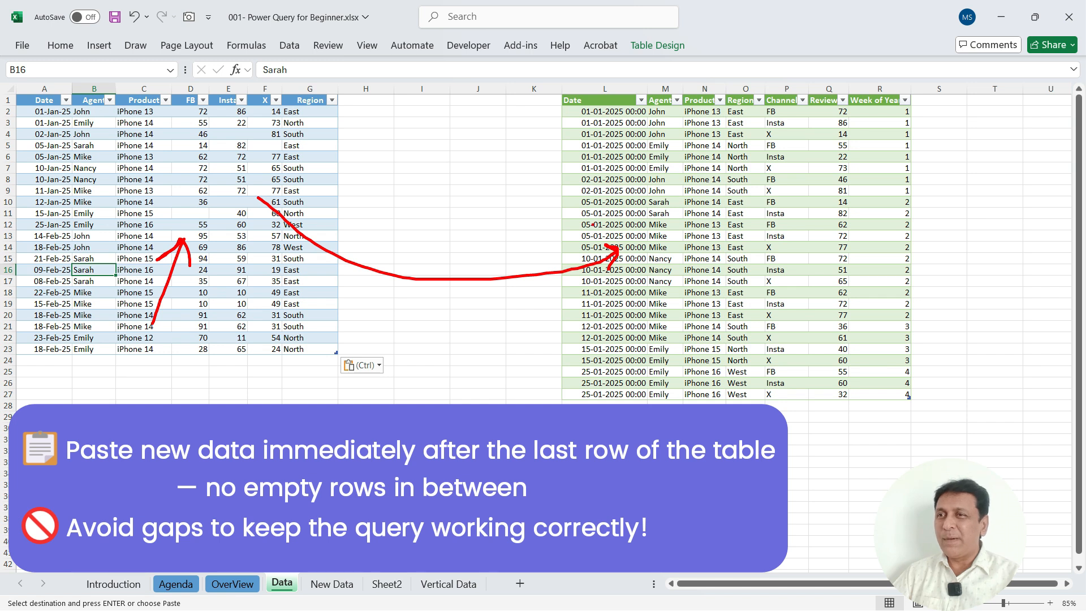
{"action": "mouse_move", "coordinate": [691, 204]}
{"action": "left_mouse_down"}
{"action": "mouse_move", "coordinate": [690, 244]}
{"action": "mouse_move", "coordinate": [733, 200]}
{"action": "mouse_move", "coordinate": [787, 208]}
{"action": "left_mouse_up"}
{"action": "left_click_drag", "start_coordinate": [712, 266], "coordinate": [769, 240]}
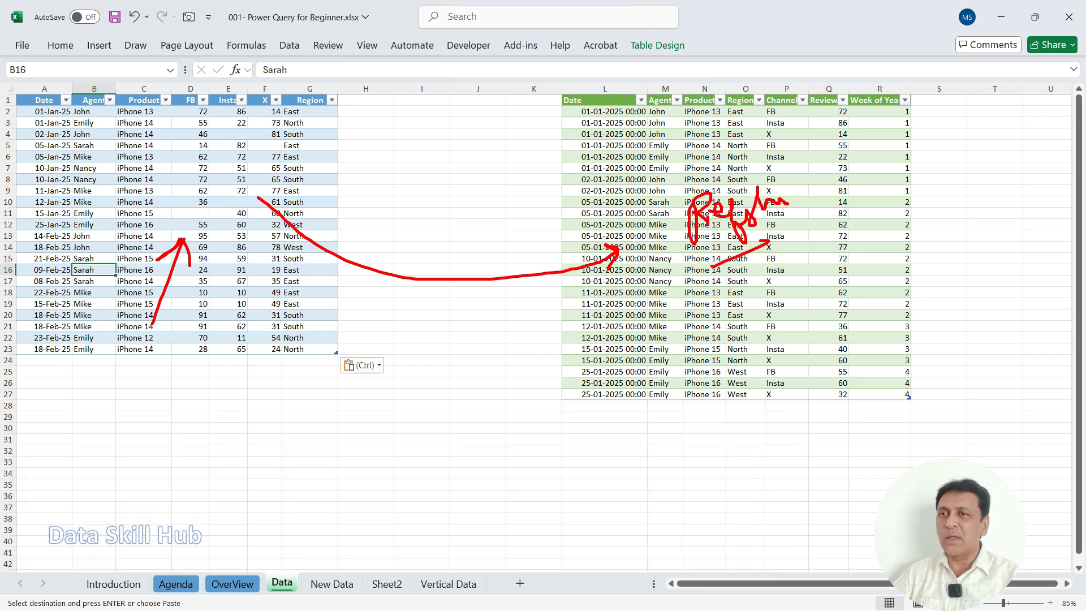
Step: Refresh the query output table on the Data sheet and check it for the added February rows
{"action": "key", "text": "Escape"}
{"action": "left_click", "coordinate": [705, 202]}
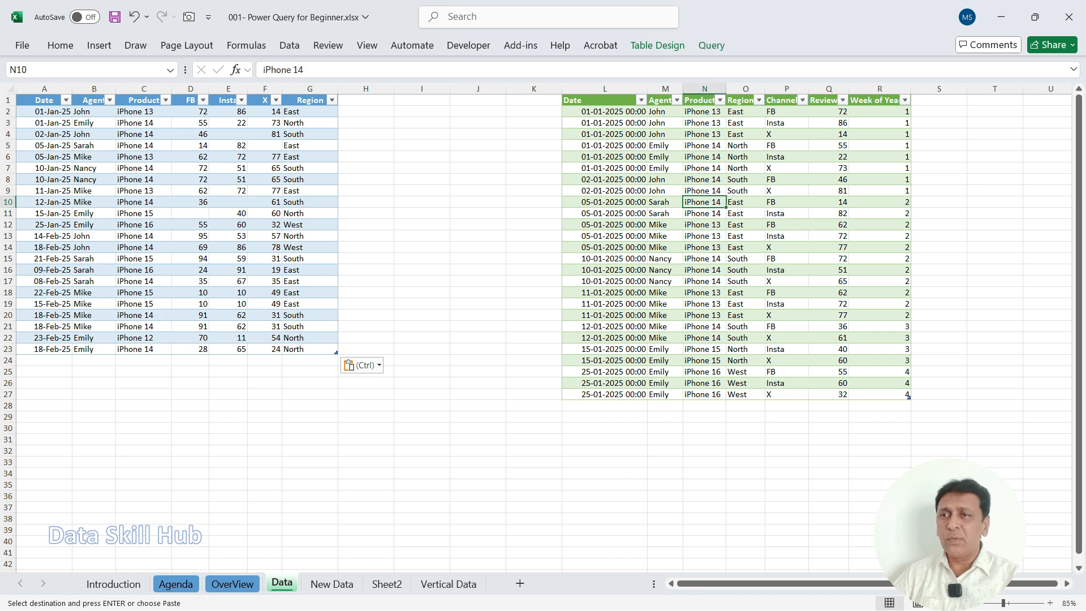
{"action": "right_click", "coordinate": [672, 225]}
{"action": "mouse_move", "coordinate": [729, 249]}
{"action": "left_mouse_down"}
{"action": "mouse_move", "coordinate": [685, 276]}
{"action": "mouse_move", "coordinate": [670, 247]}
{"action": "left_mouse_up"}
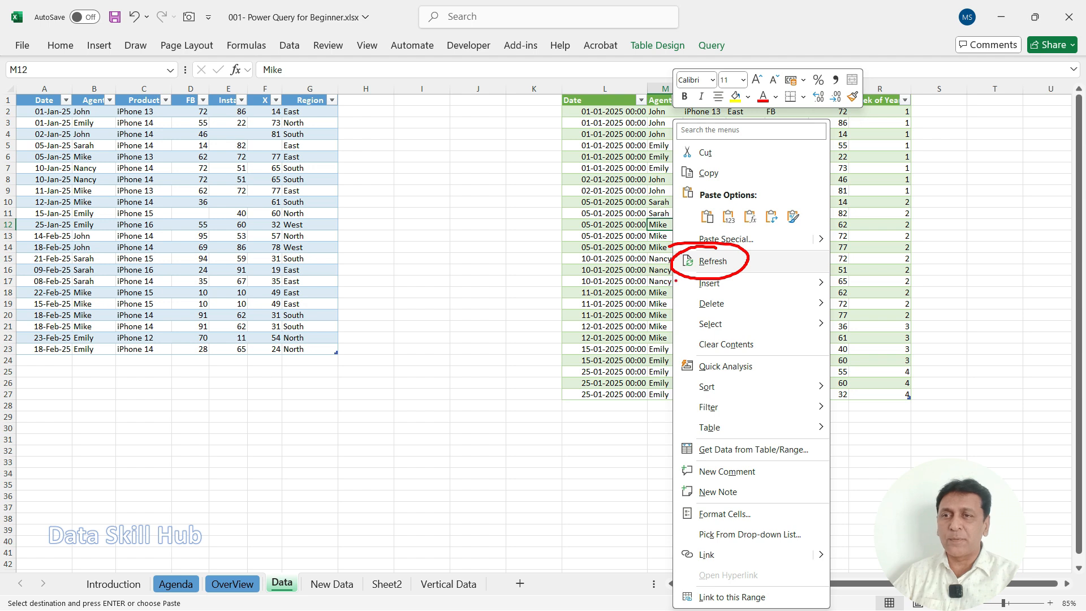
{"action": "key", "text": "Escape"}
{"action": "right_click", "coordinate": [703, 236]}
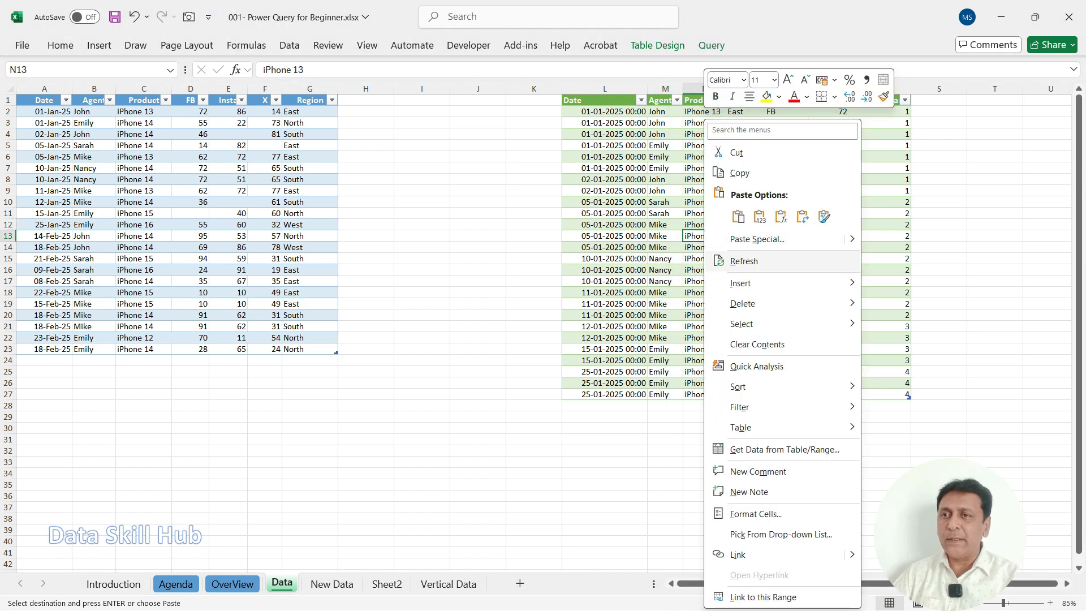
{"action": "left_click", "coordinate": [744, 261]}
{"action": "scroll", "coordinate": [543, 334], "scroll_direction": "down", "scroll_amount": 8}
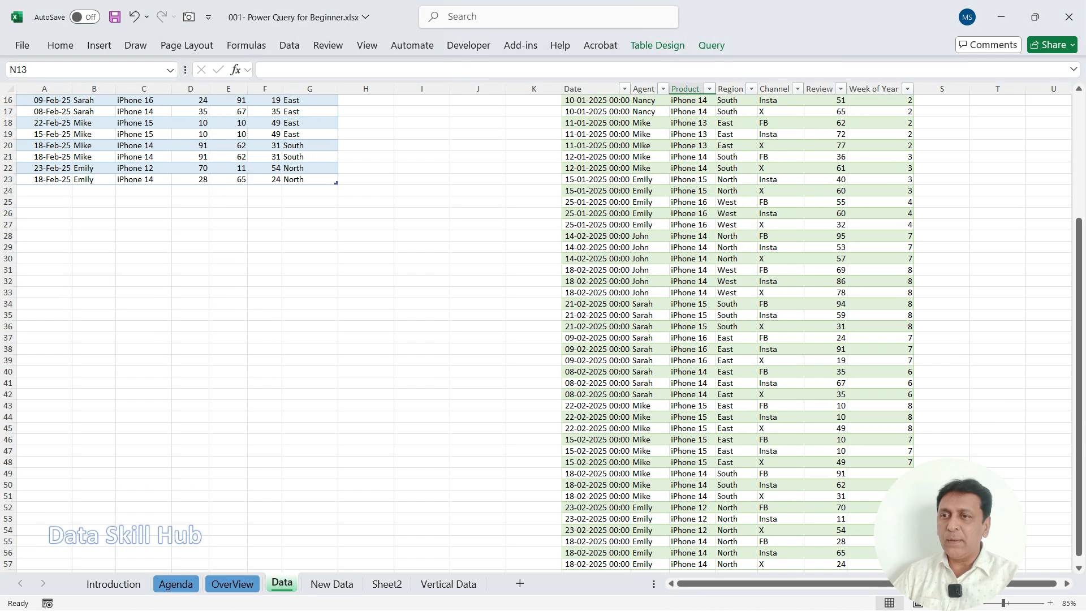
{"action": "left_click_drag", "start_coordinate": [596, 225], "coordinate": [880, 451]}
{"action": "scroll", "coordinate": [880, 451], "scroll_direction": "up", "scroll_amount": 5}
{"action": "scroll", "coordinate": [543, 334], "scroll_direction": "up", "scroll_amount": 3}
{"action": "left_click_drag", "start_coordinate": [693, 191], "coordinate": [736, 417]}
Step: Clear the contents of the query output table from row 3 down to its last row
{"action": "left_click", "coordinate": [596, 134]}
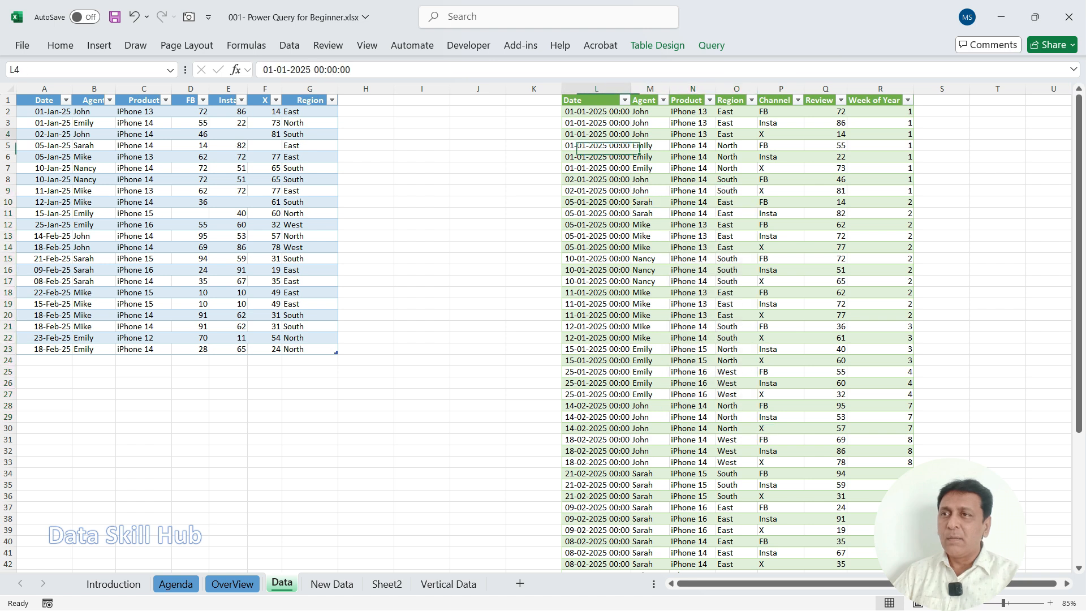
{"action": "key", "text": "Up"}
{"action": "key", "text": "ctrl+shift+Right"}
{"action": "key", "text": "ctrl+shift+Down"}
{"action": "key", "text": "Delete"}
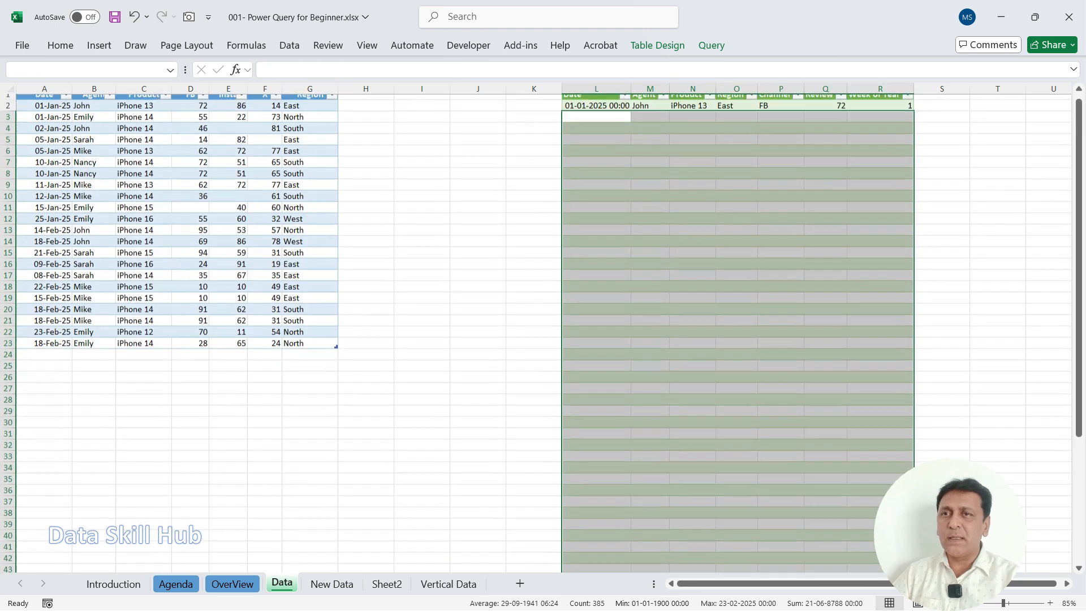
Step: Refresh the partly cleared output table to reload its rows from the query
{"action": "left_click", "coordinate": [650, 224]}
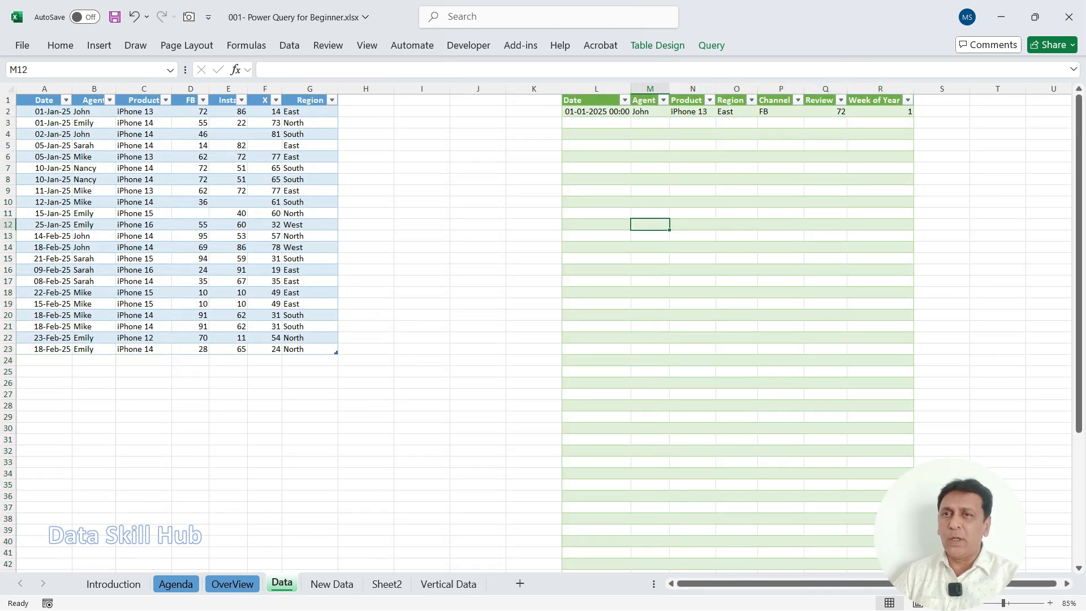
{"action": "right_click", "coordinate": [692, 157]}
{"action": "left_click", "coordinate": [735, 261]}
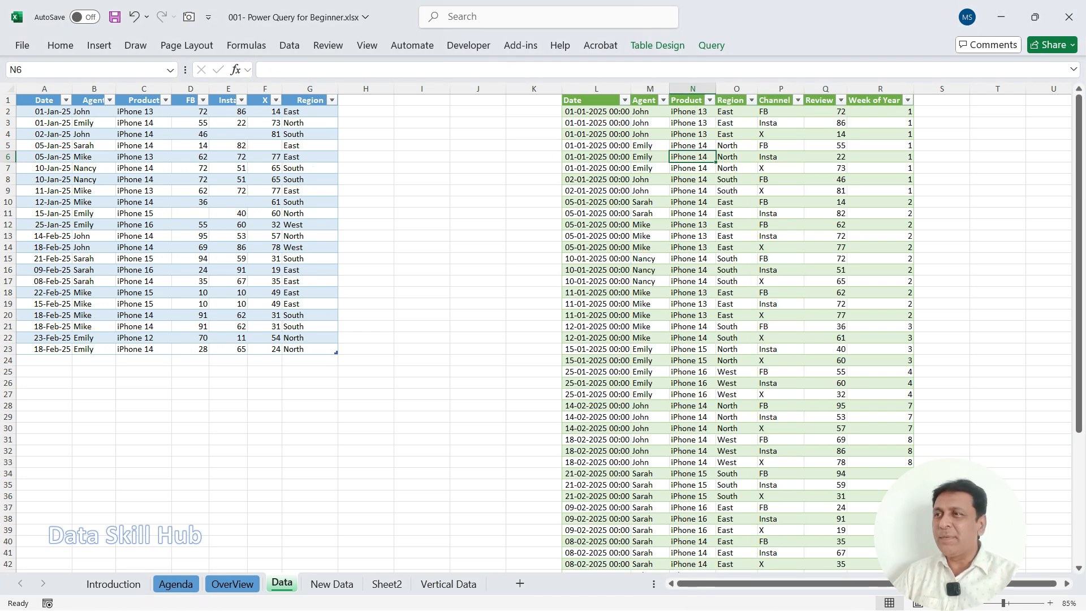
Step: Compare the source table with the refreshed output table to follow how the data passes through Power Query
{"action": "left_click_drag", "start_coordinate": [178, 200], "coordinate": [248, 156]}
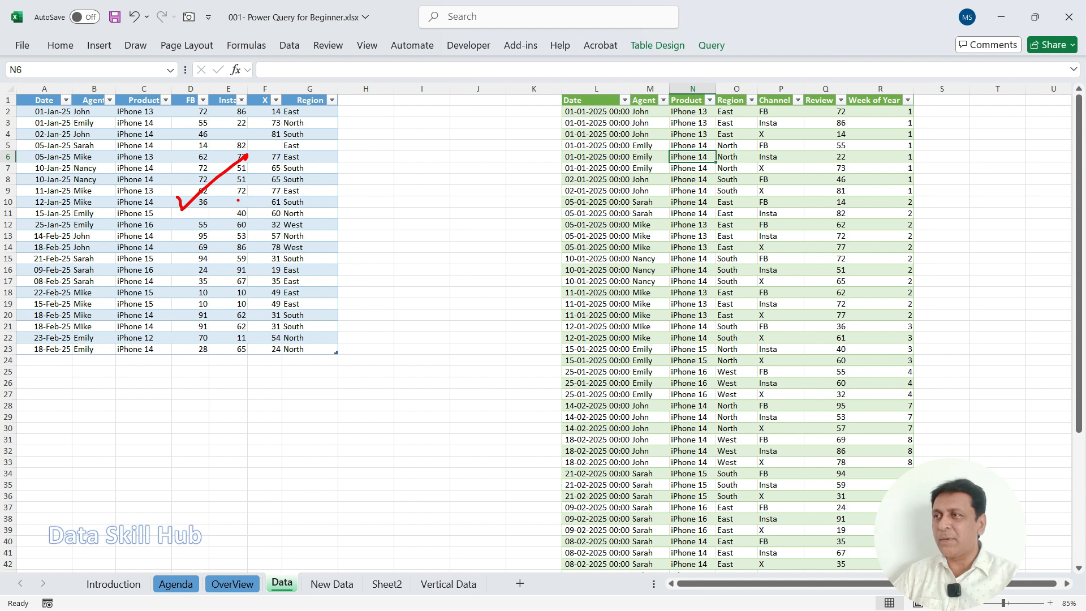
{"action": "left_click_drag", "start_coordinate": [704, 199], "coordinate": [796, 152]}
{"action": "mouse_move", "coordinate": [257, 192]}
{"action": "left_mouse_down"}
{"action": "mouse_move", "coordinate": [394, 138]}
{"action": "mouse_move", "coordinate": [411, 177]}
{"action": "left_mouse_up"}
{"action": "mouse_move", "coordinate": [405, 145]}
{"action": "left_mouse_down"}
{"action": "mouse_move", "coordinate": [452, 128]}
{"action": "mouse_move", "coordinate": [461, 141]}
{"action": "mouse_move", "coordinate": [600, 161]}
{"action": "left_mouse_up"}
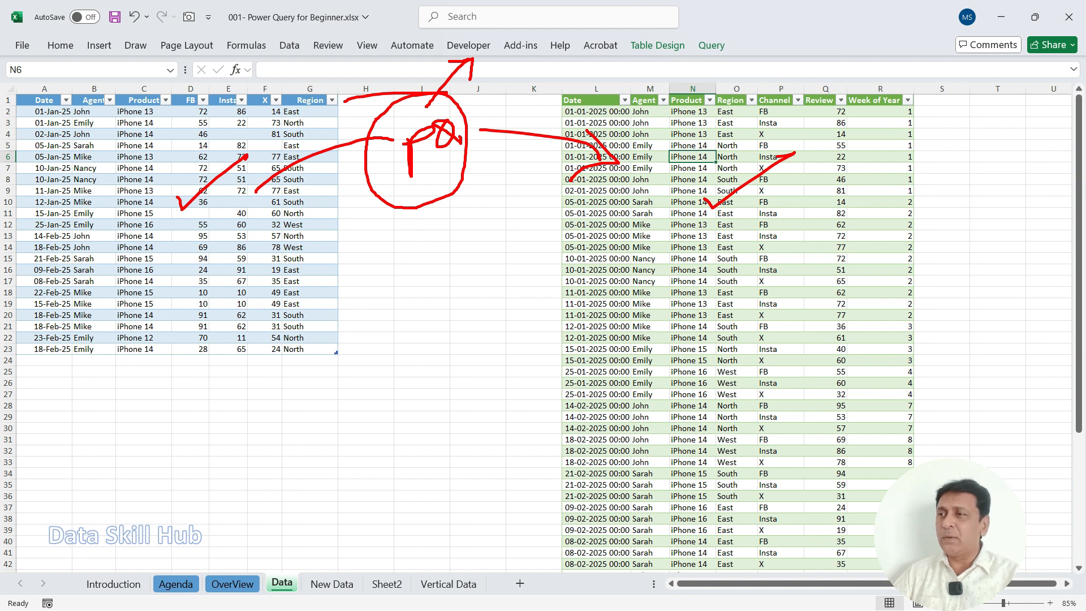
{"action": "left_click_drag", "start_coordinate": [119, 396], "coordinate": [183, 365]}
{"action": "mouse_move", "coordinate": [682, 327]}
{"action": "left_mouse_down"}
{"action": "mouse_move", "coordinate": [692, 341]}
{"action": "mouse_move", "coordinate": [775, 279]}
{"action": "left_mouse_up"}
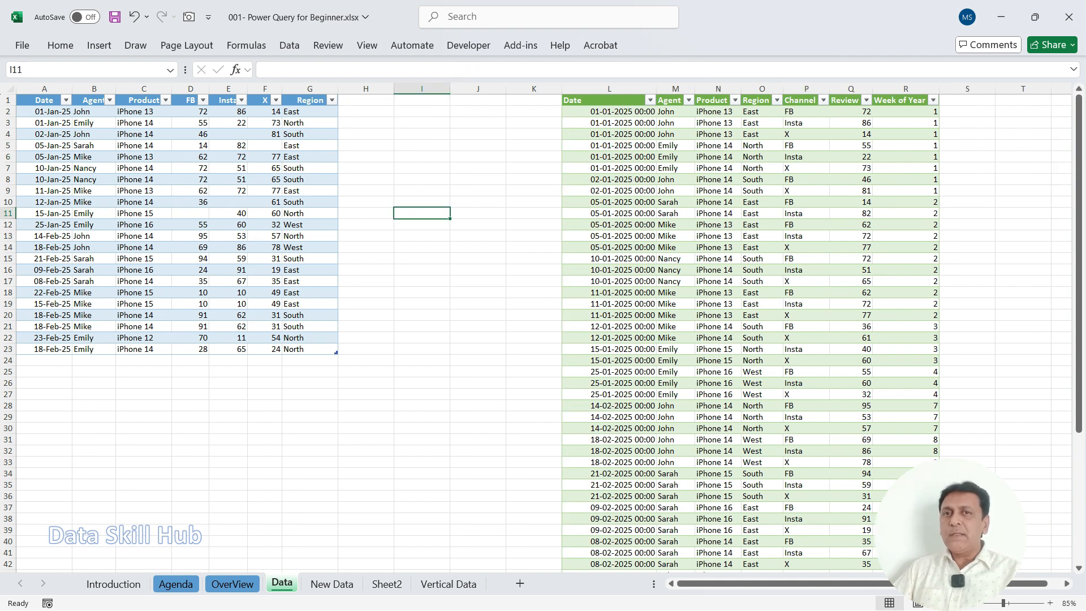
Step: Examine the Date column's date and time values in the query output table
{"action": "mouse_move", "coordinate": [761, 183]}
{"action": "left_mouse_down"}
{"action": "mouse_move", "coordinate": [715, 210]}
{"action": "mouse_move", "coordinate": [709, 232]}
{"action": "mouse_move", "coordinate": [732, 233]}
{"action": "left_mouse_up"}
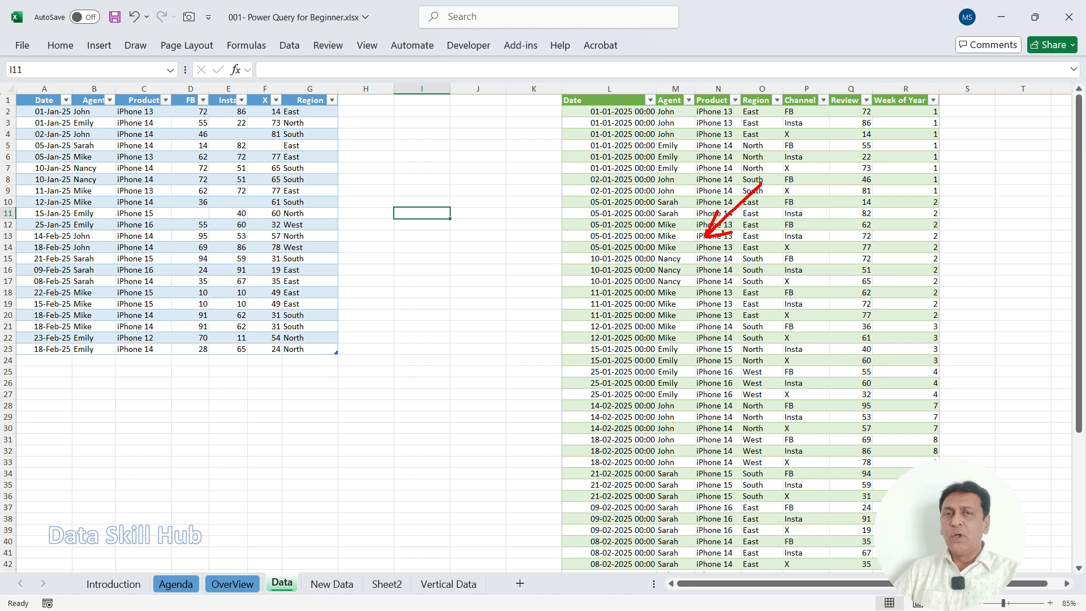
{"action": "mouse_move", "coordinate": [370, 174]}
{"action": "left_mouse_down"}
{"action": "mouse_move", "coordinate": [363, 141]}
{"action": "mouse_move", "coordinate": [403, 148]}
{"action": "left_mouse_up"}
{"action": "left_click_drag", "start_coordinate": [346, 180], "coordinate": [311, 195]}
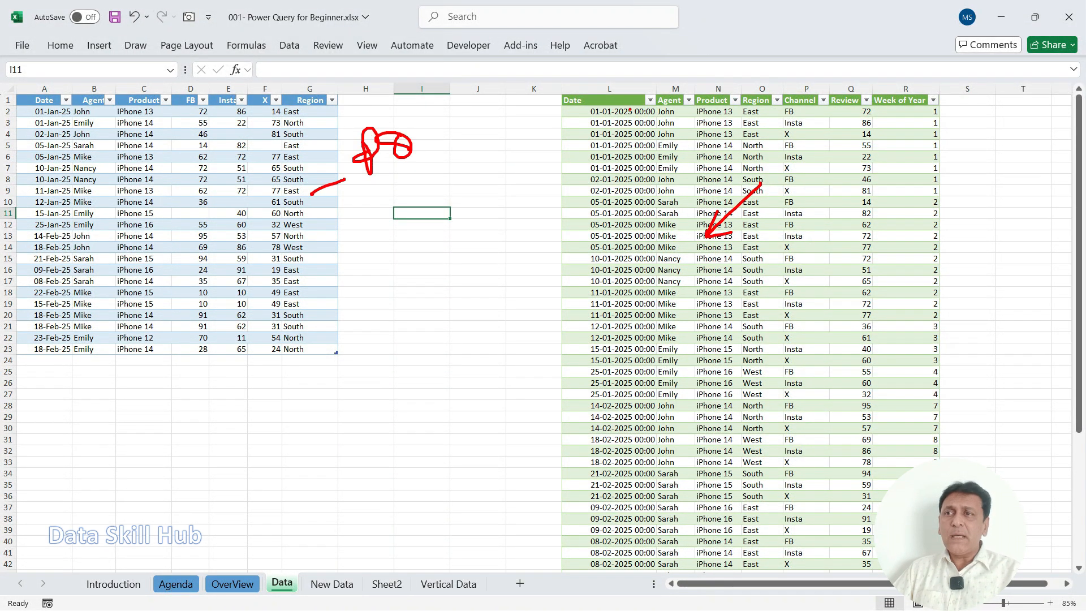
{"action": "mouse_move", "coordinate": [612, 92]}
{"action": "left_mouse_down"}
{"action": "mouse_move", "coordinate": [573, 119]}
{"action": "mouse_move", "coordinate": [623, 90]}
{"action": "mouse_move", "coordinate": [578, 98]}
{"action": "left_mouse_up"}
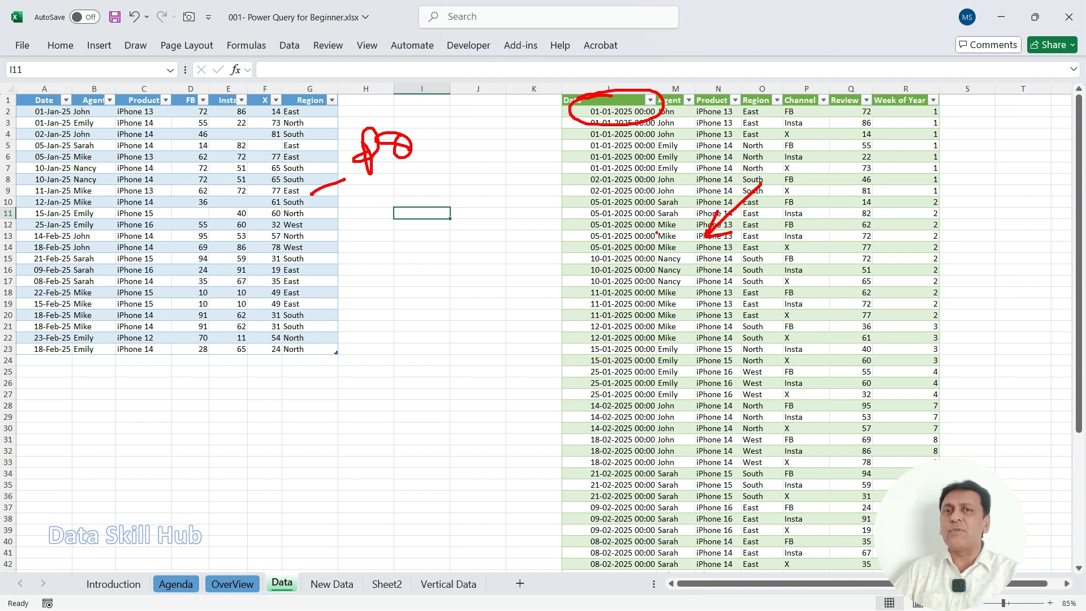
{"action": "key", "text": "Escape"}
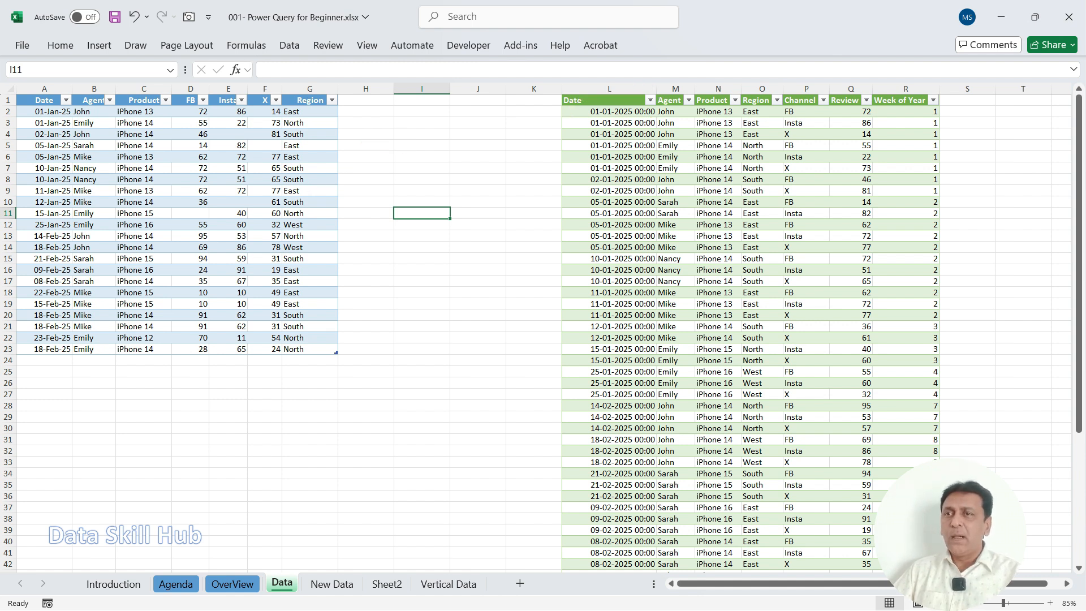
{"action": "left_click_drag", "start_coordinate": [774, 171], "coordinate": [718, 234]}
{"action": "mouse_move", "coordinate": [726, 207]}
{"action": "left_mouse_down"}
{"action": "mouse_move", "coordinate": [721, 221]}
{"action": "mouse_move", "coordinate": [759, 231]}
{"action": "left_mouse_up"}
{"action": "mouse_move", "coordinate": [693, 290]}
{"action": "left_mouse_down"}
{"action": "mouse_move", "coordinate": [697, 321]}
{"action": "mouse_move", "coordinate": [734, 289]}
{"action": "mouse_move", "coordinate": [729, 321]}
{"action": "left_mouse_up"}
{"action": "key", "text": "Escape"}
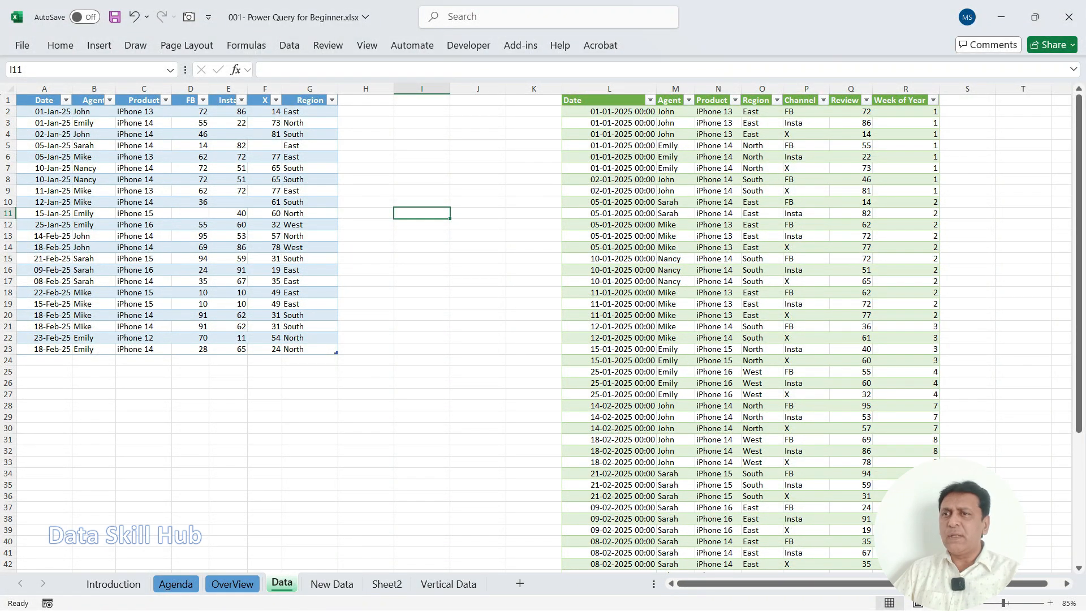
{"action": "left_click", "coordinate": [478, 213]}
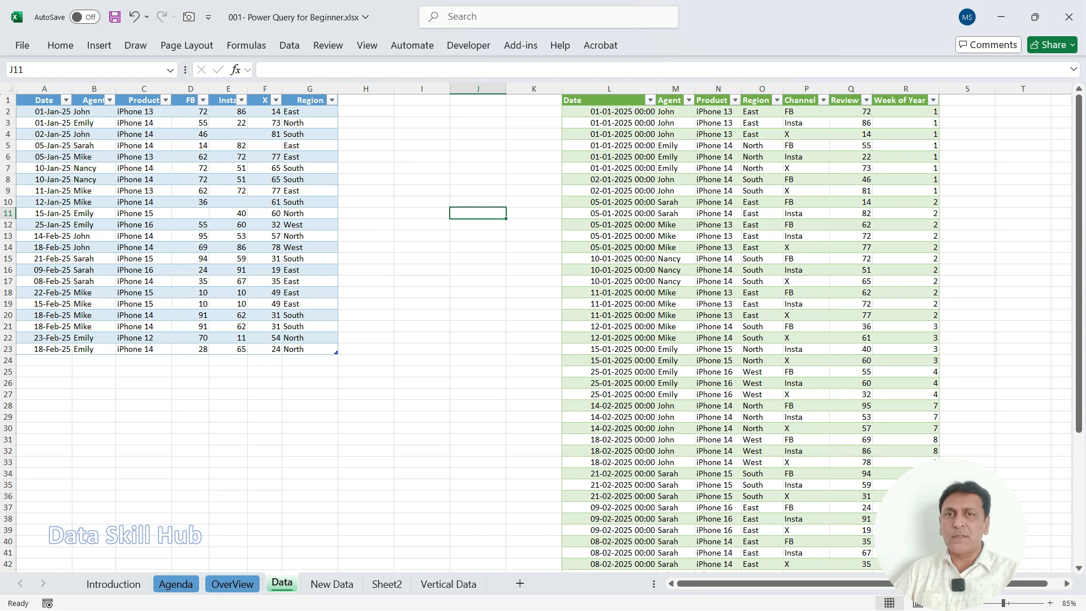
Step: Open the existing Table1 query from the workbook's queries and connections for editing in Power Query Editor
{"action": "left_click", "coordinate": [718, 213]}
{"action": "left_click", "coordinate": [366, 213]}
{"action": "left_click", "coordinate": [478, 210]}
{"action": "left_click", "coordinate": [533, 202]}
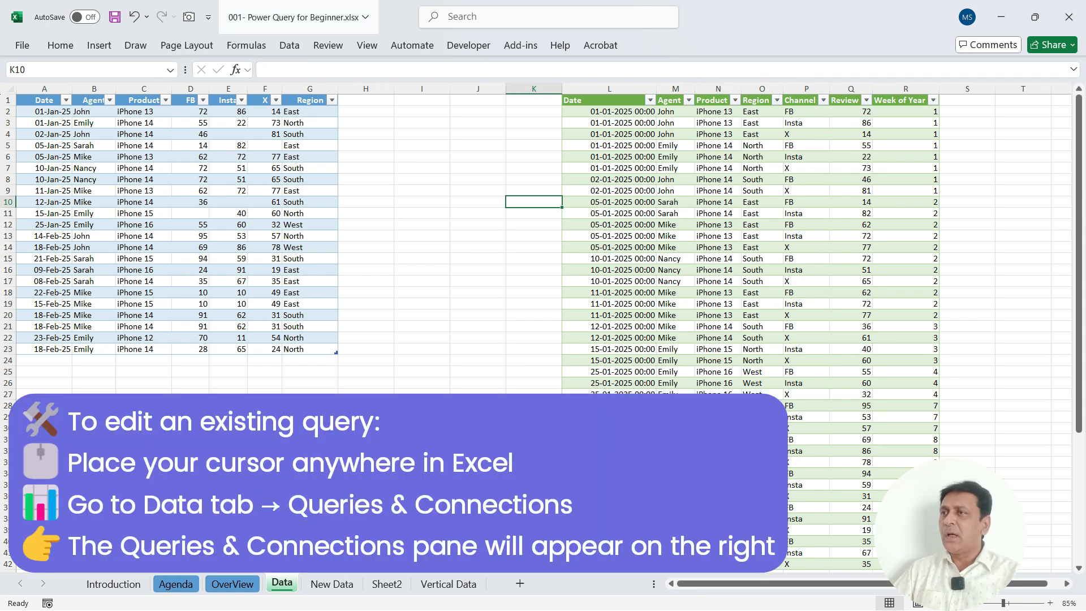
{"action": "left_click", "coordinate": [289, 46]}
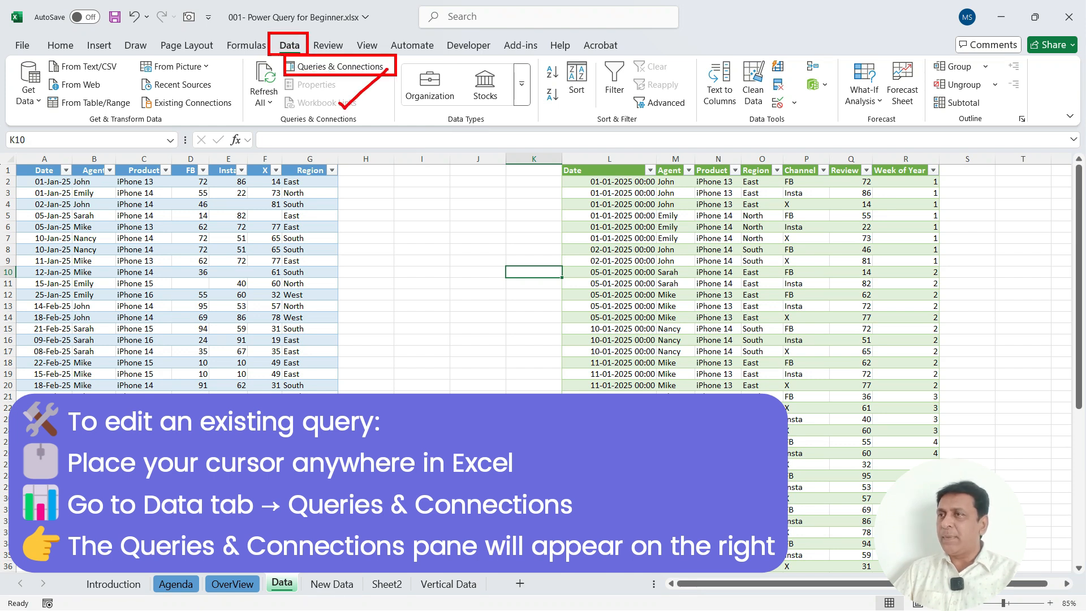
{"action": "key", "text": "Escape"}
{"action": "left_click", "coordinate": [353, 71]}
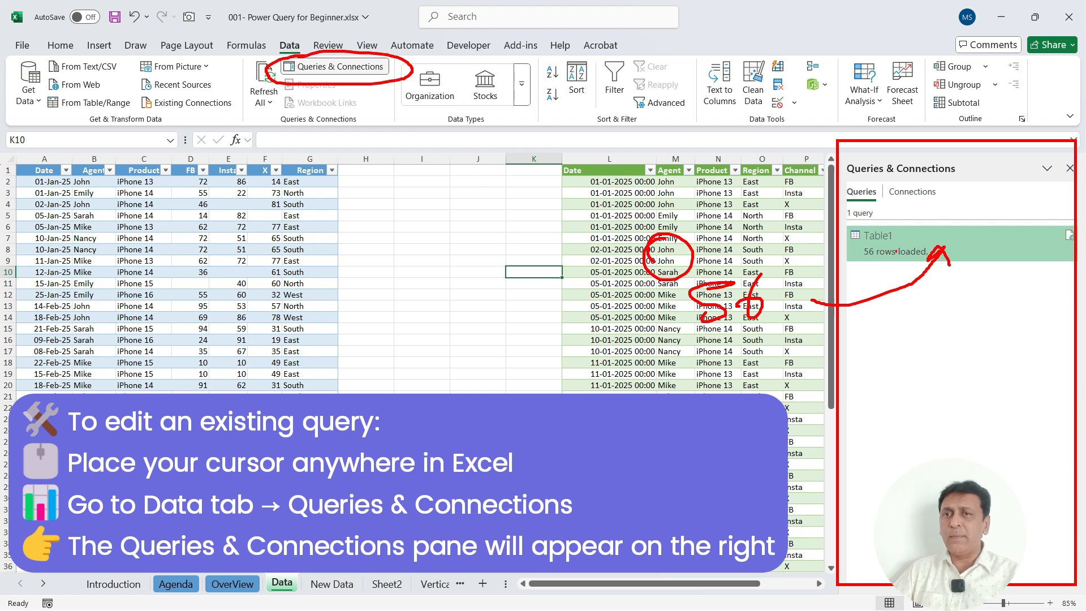
{"action": "right_click", "coordinate": [898, 243]}
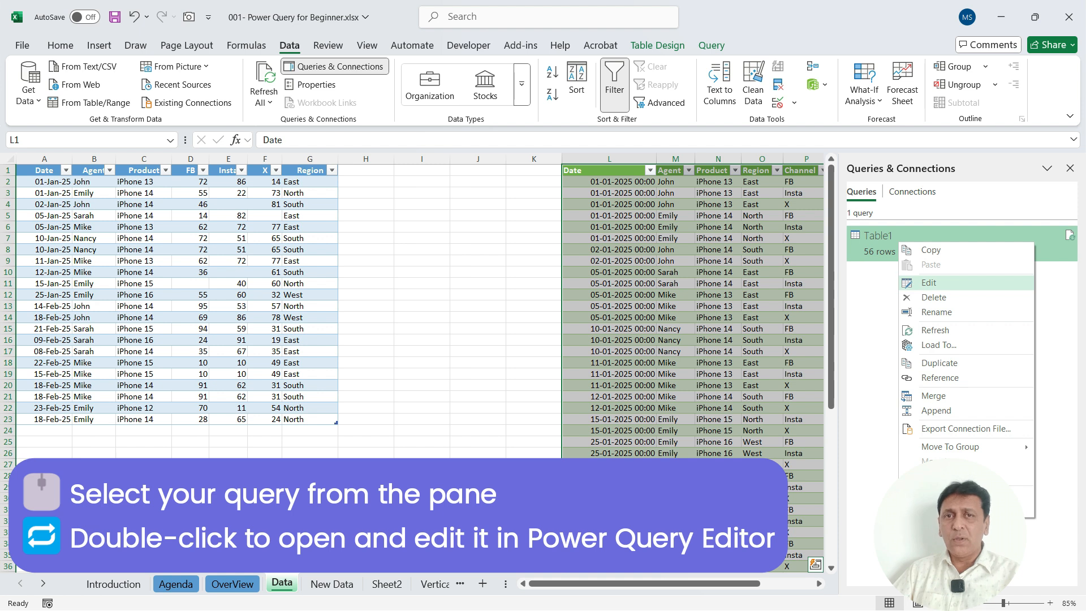
{"action": "left_click", "coordinate": [929, 283]}
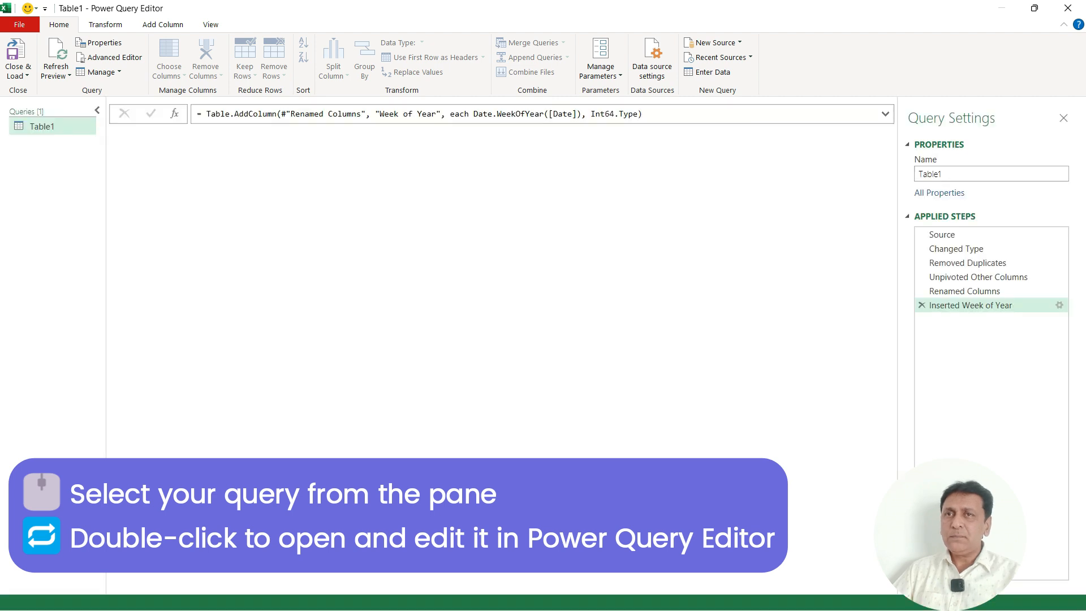
Step: Change the Date column's data type from Date/Time to Date in the Table1 query
{"action": "left_click_drag", "start_coordinate": [933, 11], "coordinate": [628, 60]}
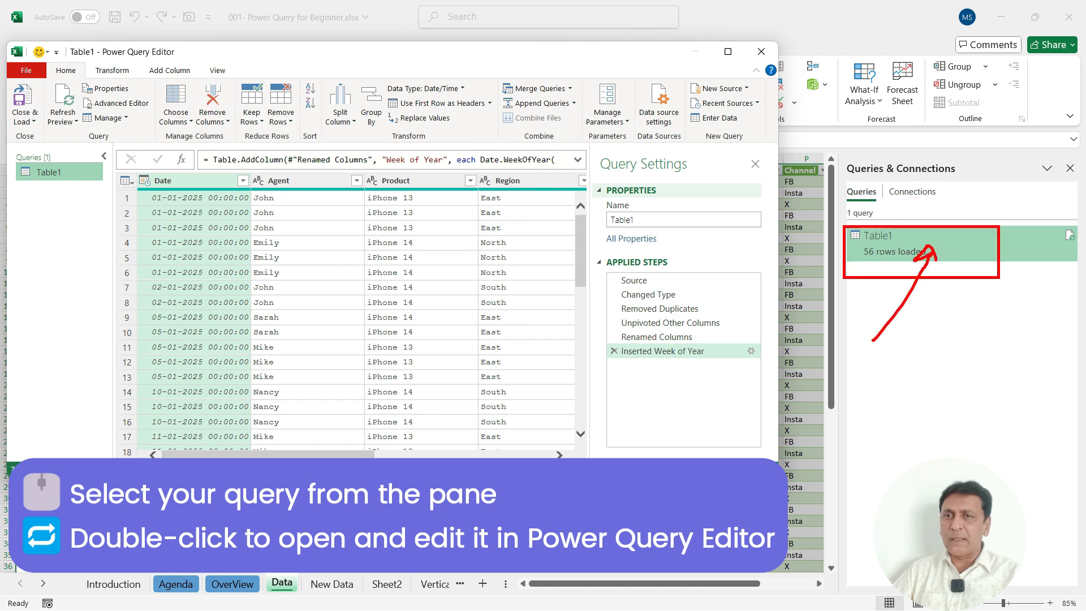
{"action": "left_click_drag", "start_coordinate": [695, 58], "coordinate": [704, 183]}
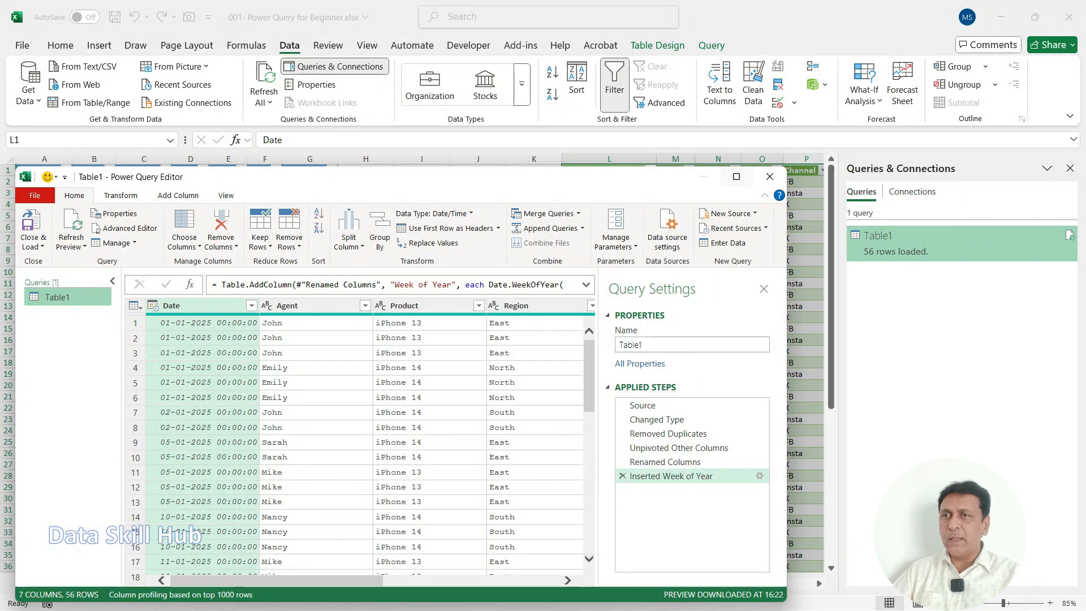
{"action": "left_click", "coordinate": [736, 176]}
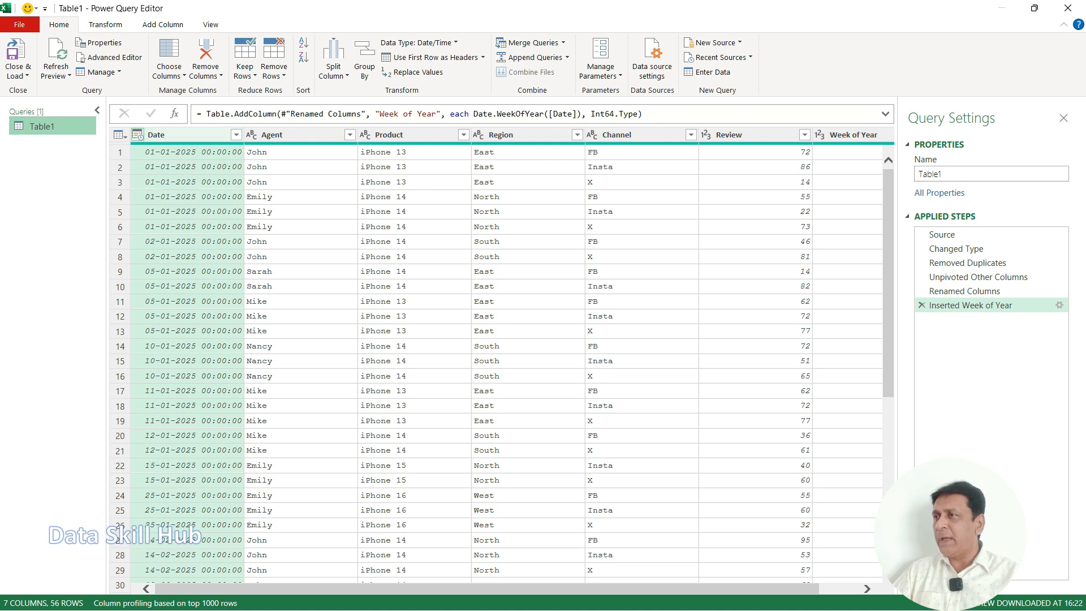
{"action": "left_click", "coordinate": [137, 134]}
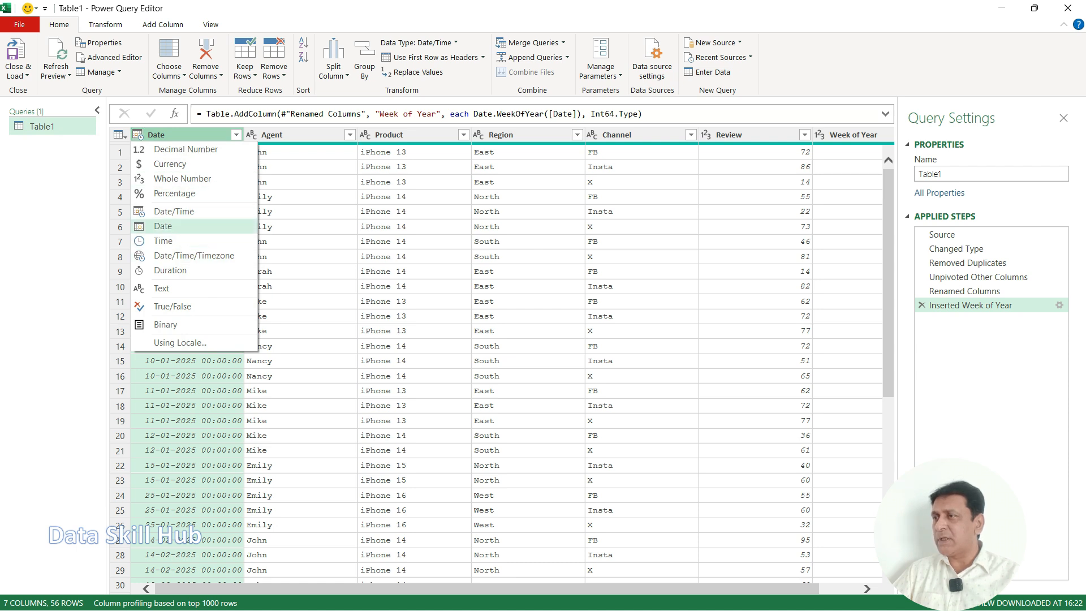
{"action": "left_click", "coordinate": [163, 226]}
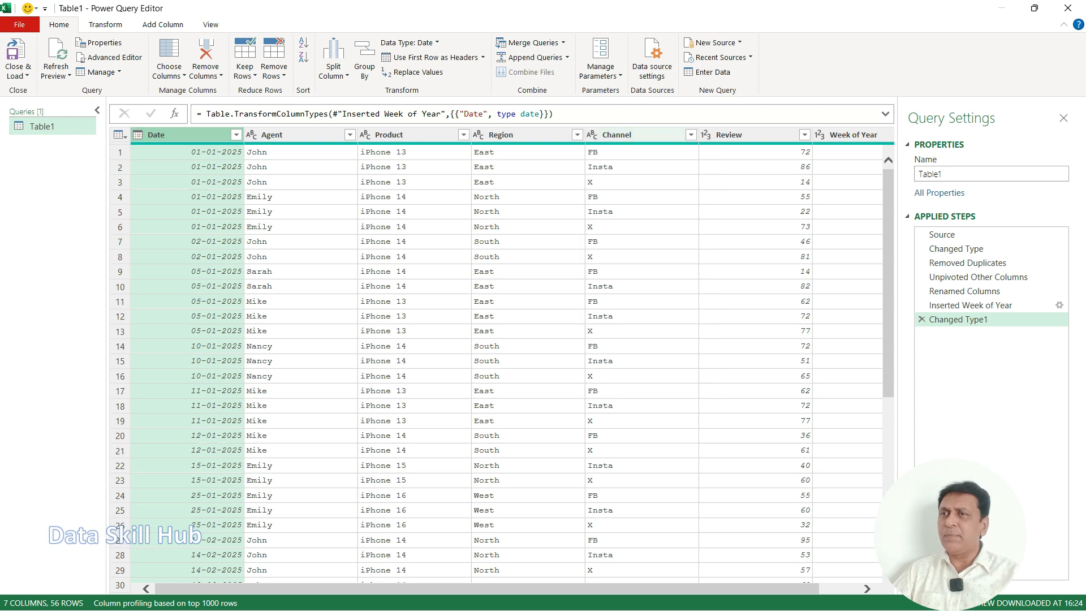
Step: Sort the query rows by the Channel column in ascending order
{"action": "left_click", "coordinate": [634, 135]}
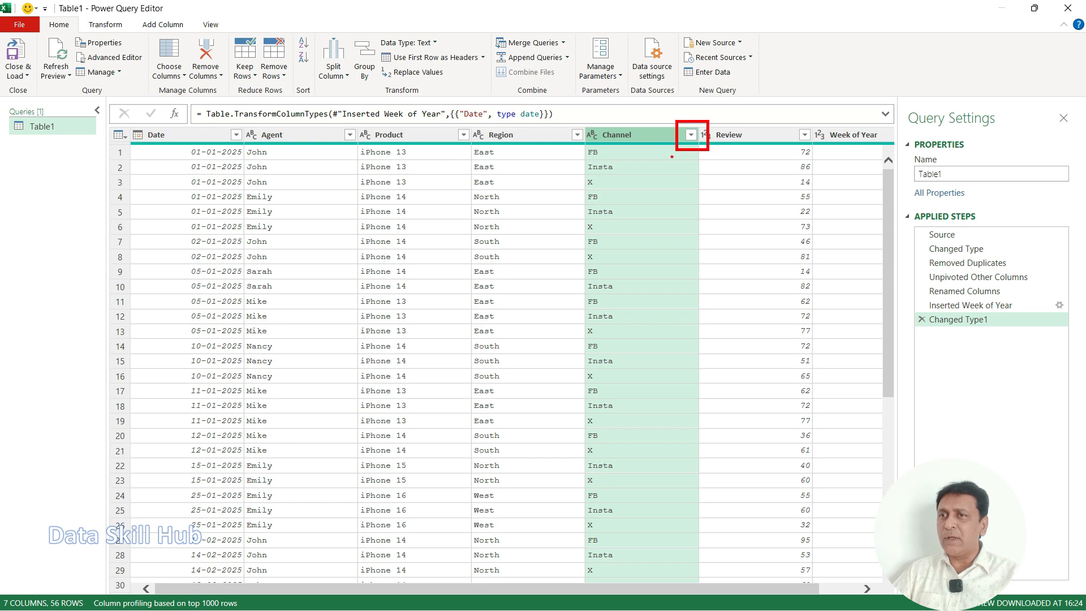
{"action": "left_click", "coordinate": [691, 134]}
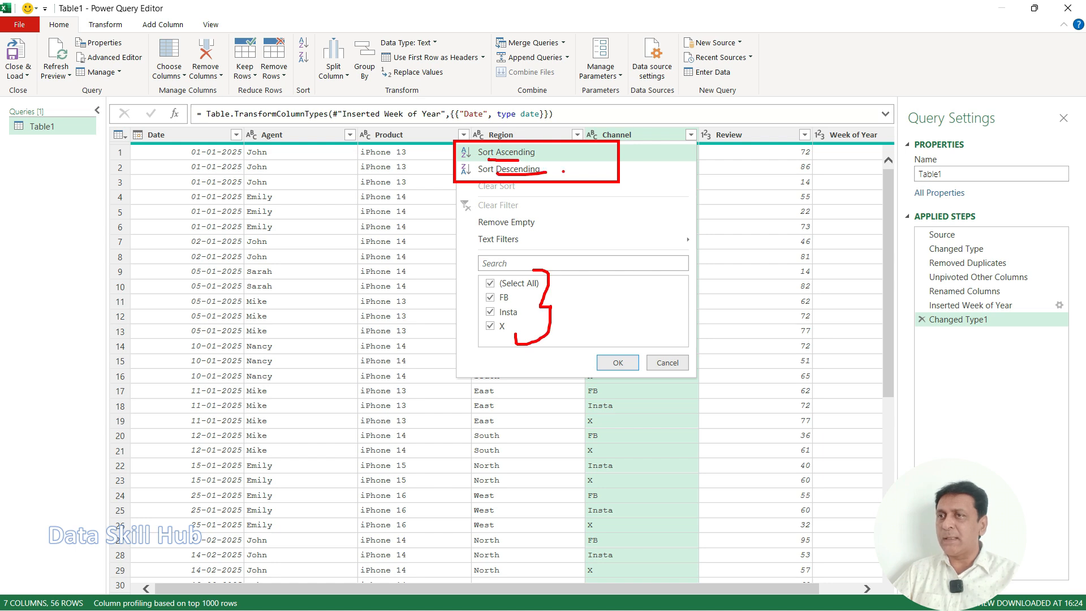
{"action": "key", "text": "Escape"}
{"action": "left_click", "coordinate": [691, 135]}
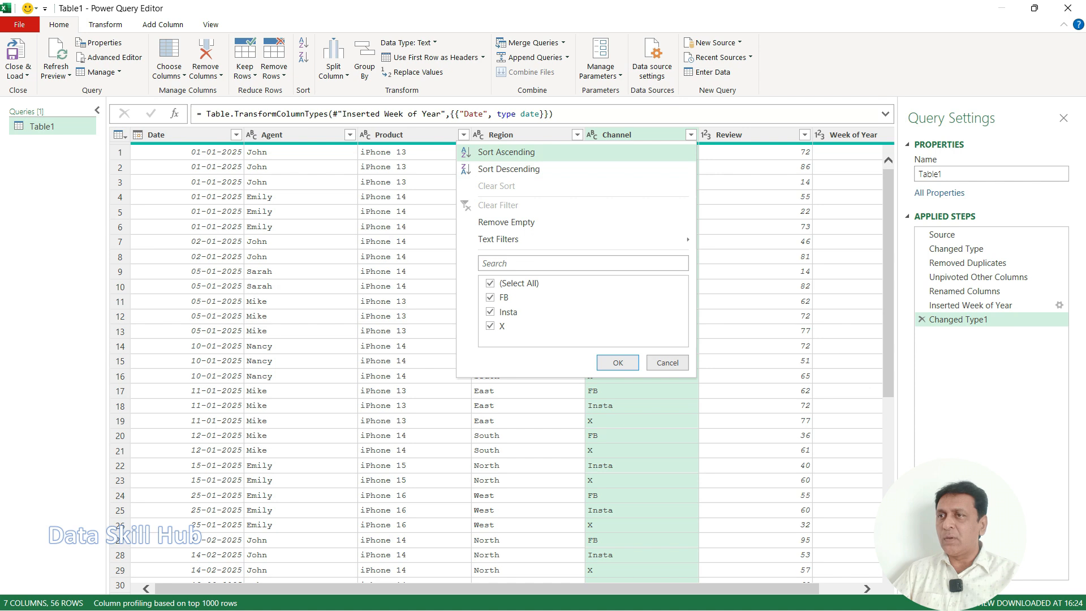
{"action": "left_click", "coordinate": [506, 151]}
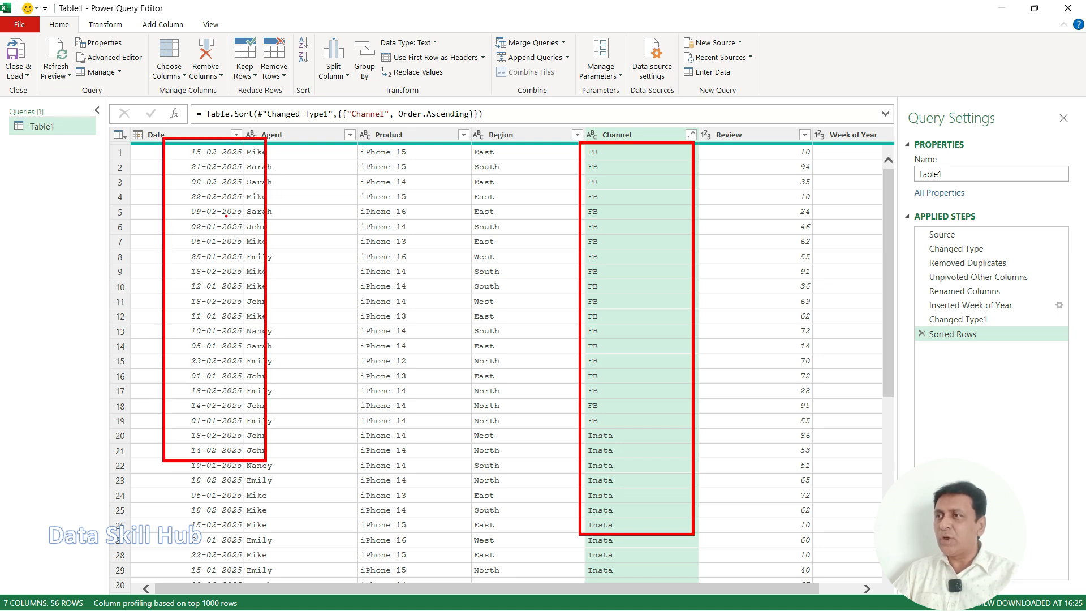
Step: Add an ascending sort on the Date column as the second sort level after Channel
{"action": "left_click", "coordinate": [237, 135]}
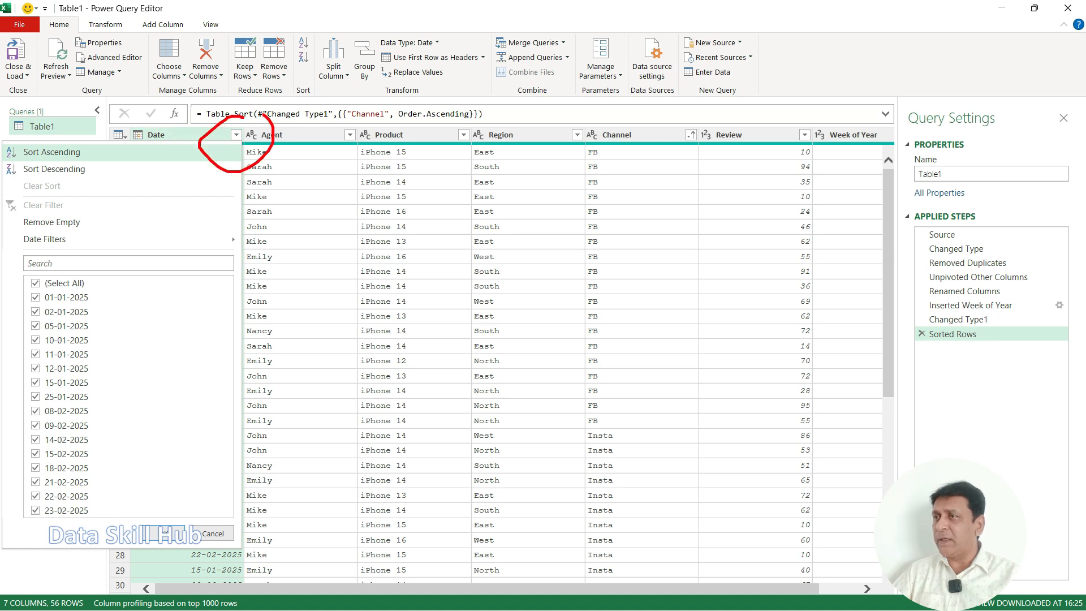
{"action": "key", "text": "Escape"}
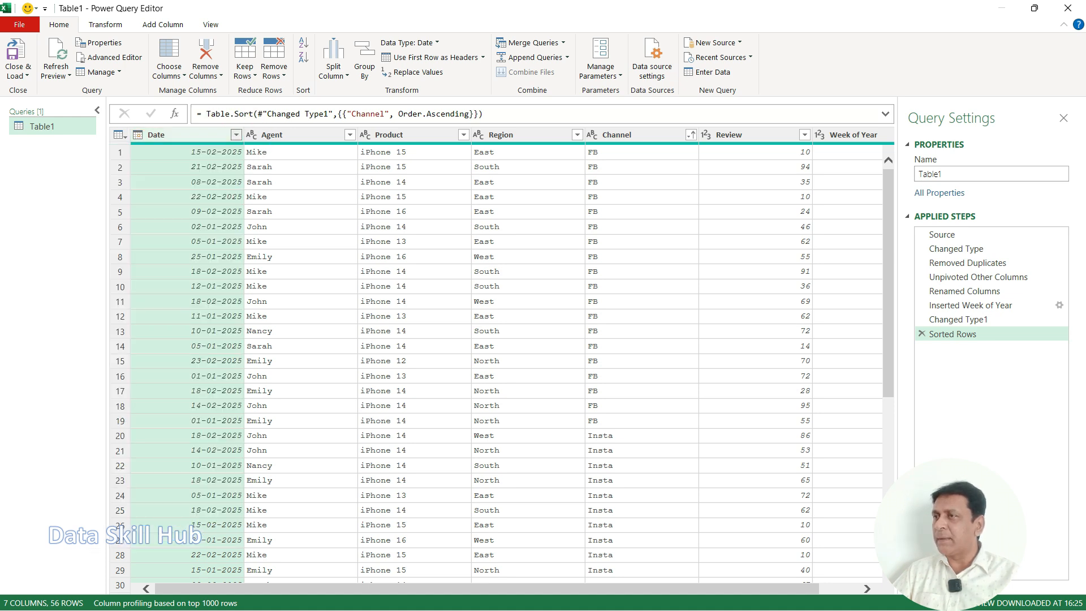
{"action": "left_click", "coordinate": [237, 135]}
{"action": "left_click", "coordinate": [51, 152]}
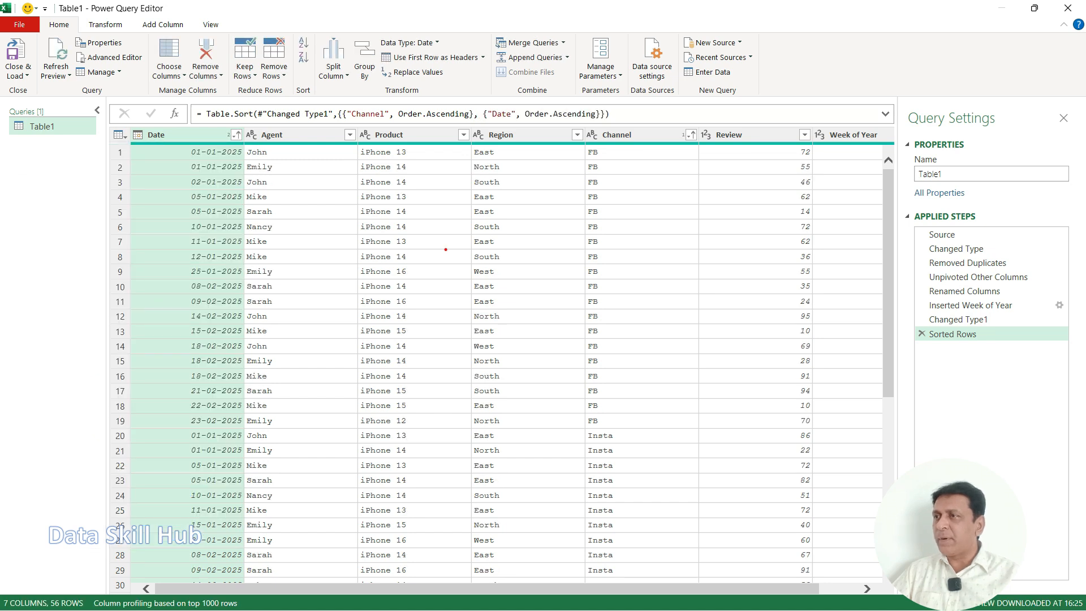
Step: Examine the Sorted Rows step and the sort order markers on the Channel and Date columns
{"action": "left_click_drag", "start_coordinate": [903, 328], "coordinate": [1006, 348]}
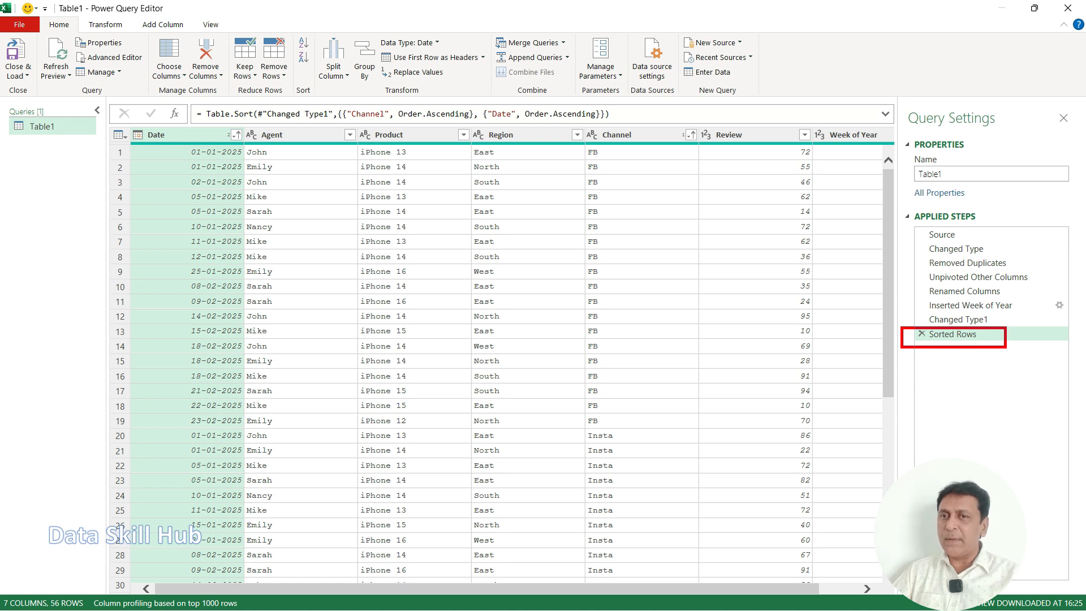
{"action": "left_click_drag", "start_coordinate": [674, 122], "coordinate": [707, 151]}
{"action": "left_click_drag", "start_coordinate": [222, 120], "coordinate": [253, 150]}
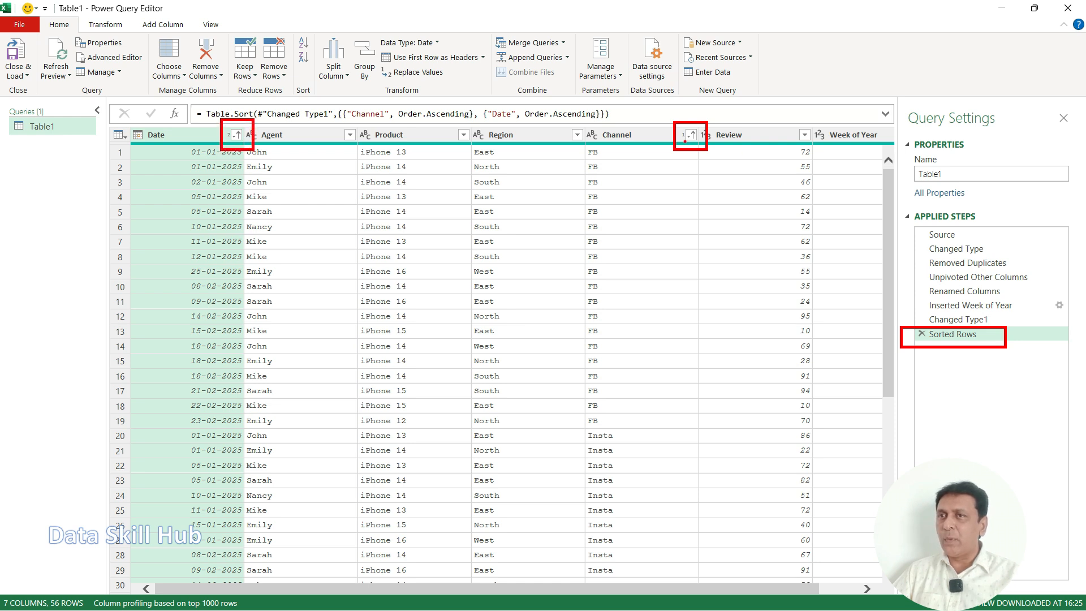
{"action": "left_click_drag", "start_coordinate": [630, 168], "coordinate": [657, 152]}
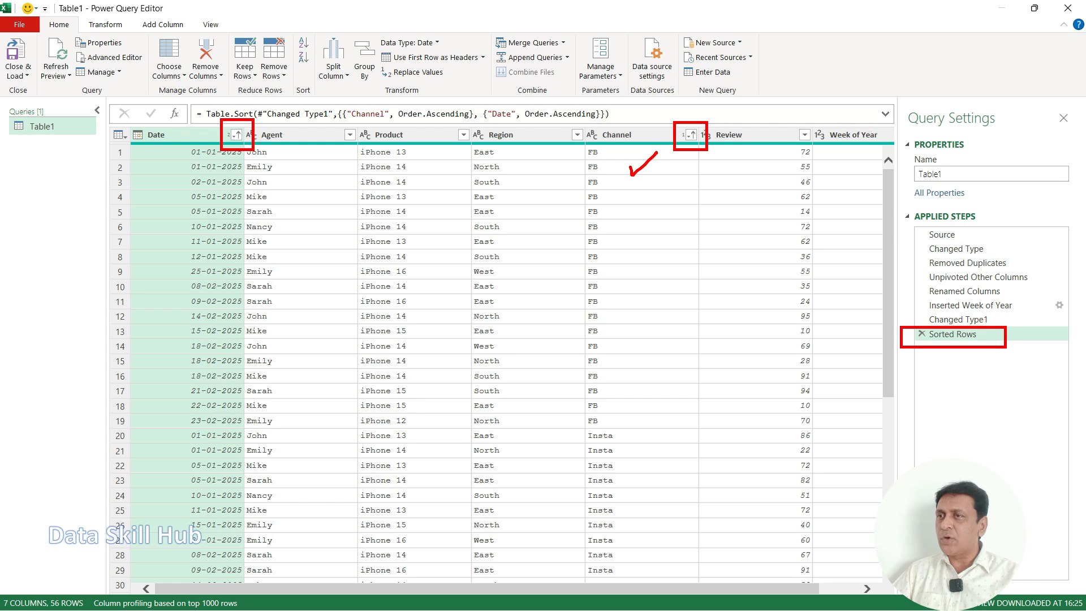
{"action": "left_click_drag", "start_coordinate": [151, 172], "coordinate": [173, 157]}
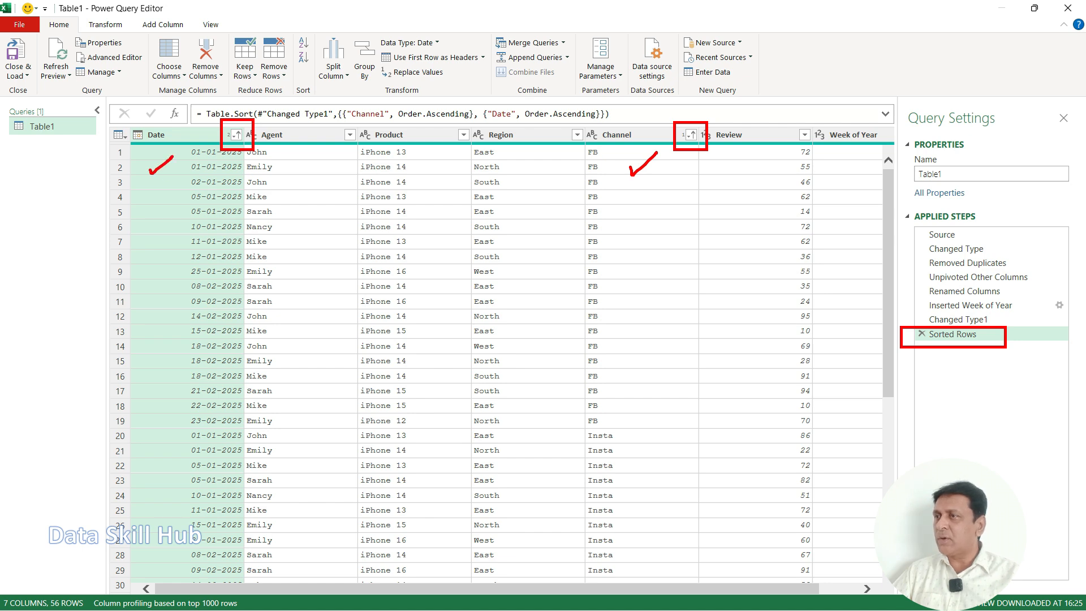
{"action": "mouse_move", "coordinate": [152, 235]}
{"action": "left_mouse_down"}
{"action": "mouse_move", "coordinate": [140, 346]}
{"action": "mouse_move", "coordinate": [147, 448]}
{"action": "left_mouse_up"}
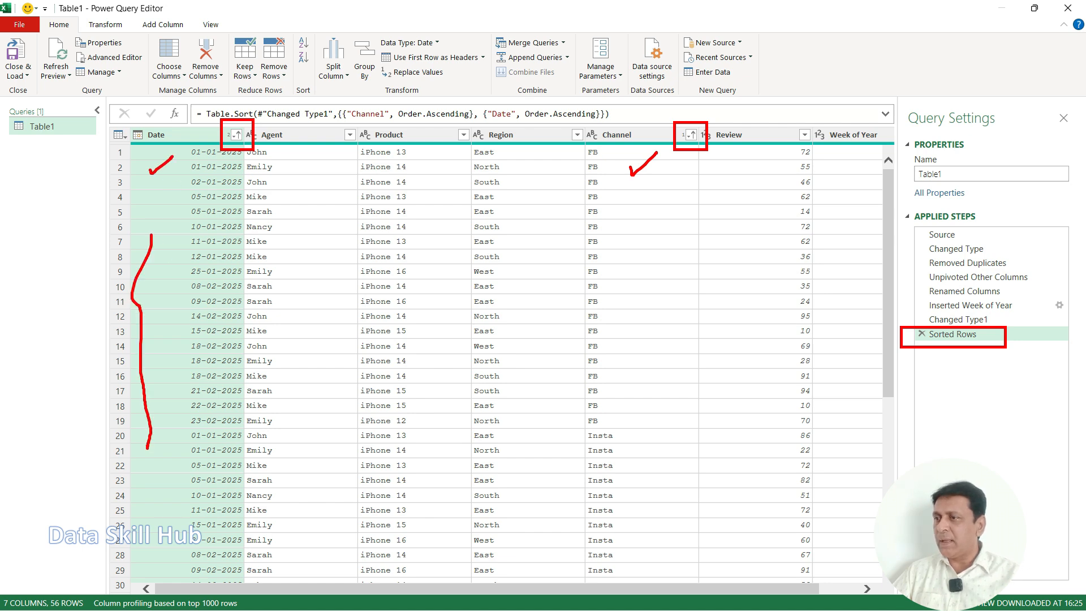
{"action": "key", "text": "Escape"}
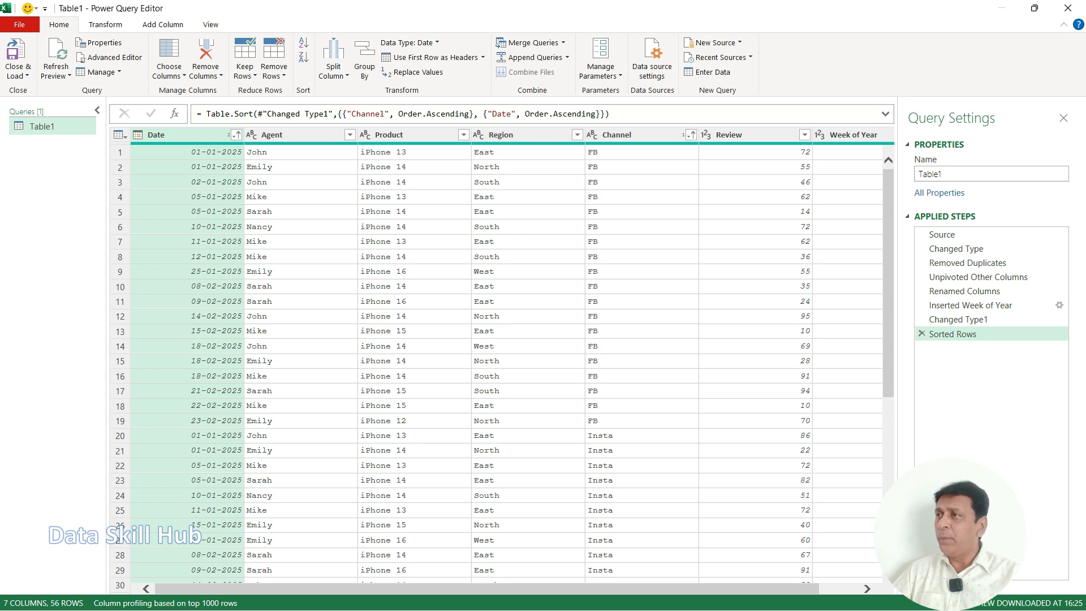
Step: Close the query editor and load the edited query back into the output table on the Data sheet
{"action": "left_click", "coordinate": [16, 74]}
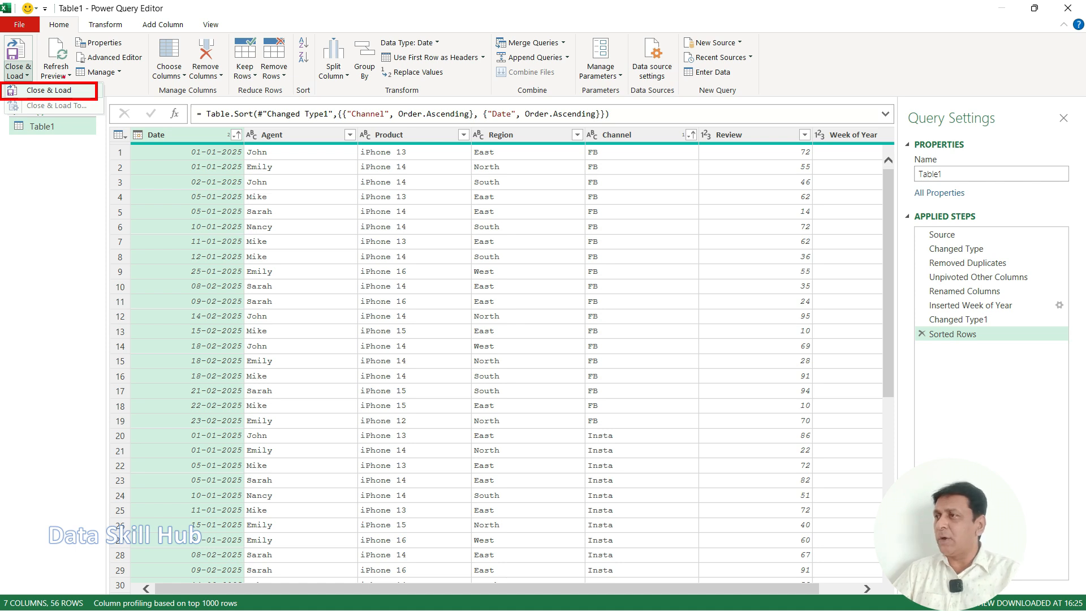
{"action": "left_click_drag", "start_coordinate": [82, 88], "coordinate": [119, 71]}
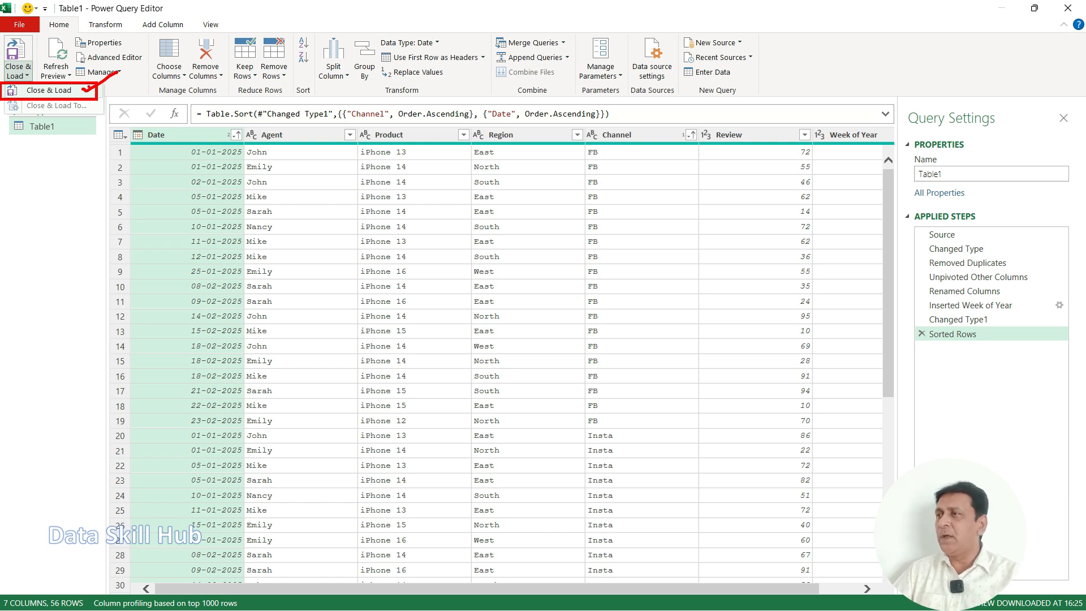
{"action": "key", "text": "Escape"}
{"action": "left_click", "coordinate": [18, 72]}
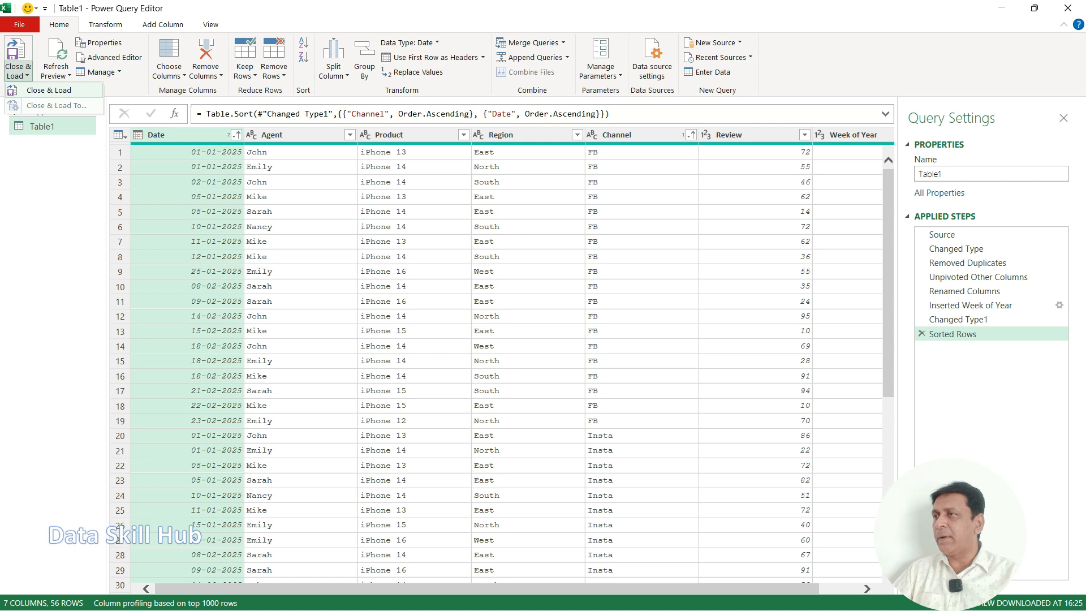
{"action": "left_click", "coordinate": [49, 90]}
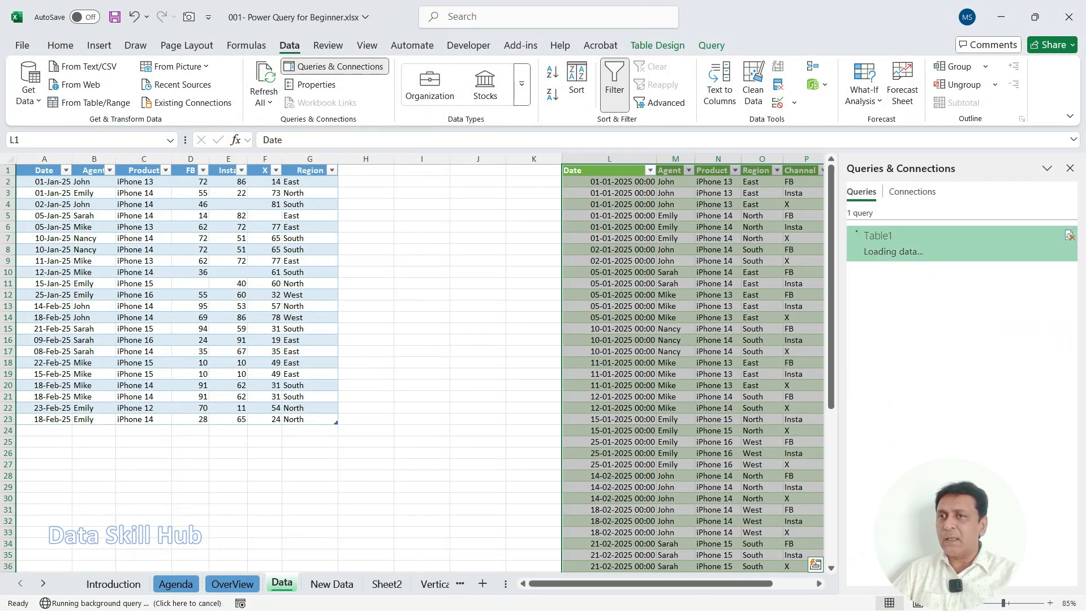
{"action": "left_click_drag", "start_coordinate": [714, 583], "coordinate": [754, 584]}
{"action": "left_click", "coordinate": [590, 284]}
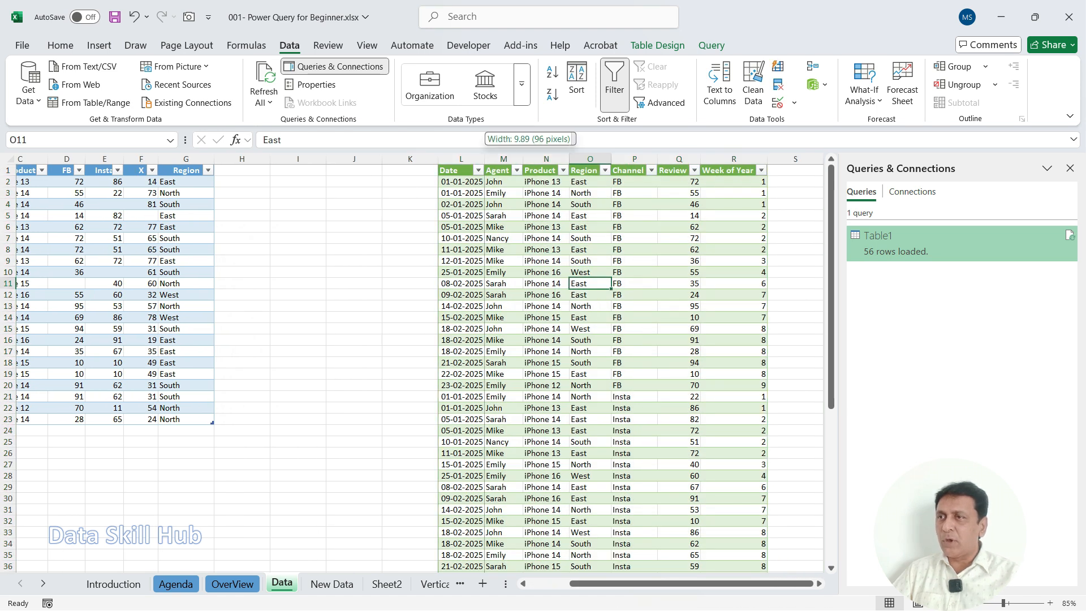
Step: Check the date format and the Channel and Date sort order in the reloaded output table
{"action": "left_click_drag", "start_coordinate": [456, 177], "coordinate": [540, 457]}
{"action": "left_click_drag", "start_coordinate": [649, 175], "coordinate": [706, 390]}
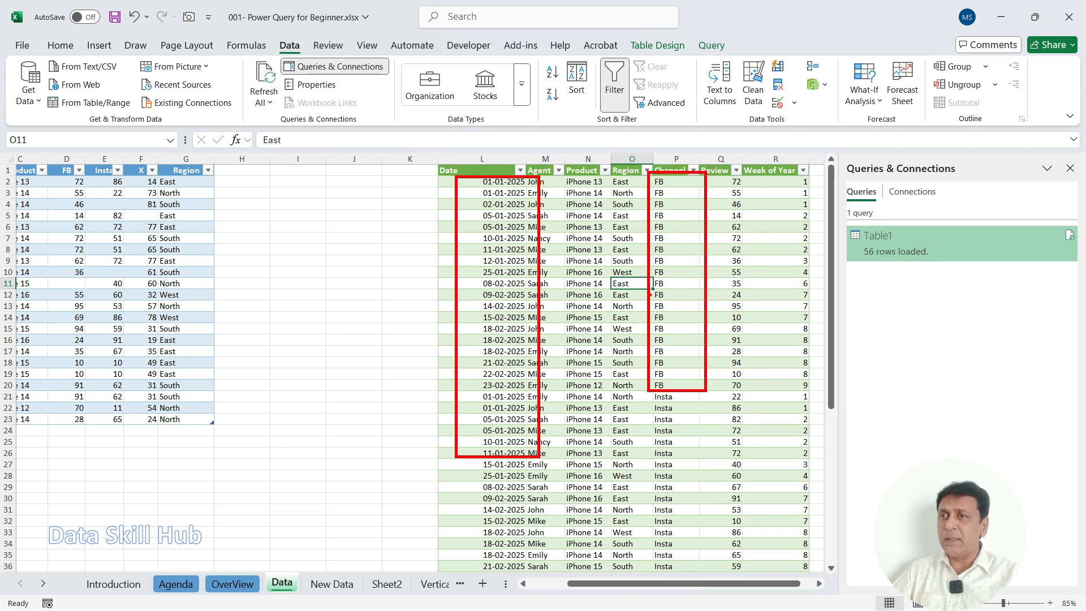
{"action": "left_click_drag", "start_coordinate": [580, 335], "coordinate": [686, 273]}
{"action": "key", "text": "Escape"}
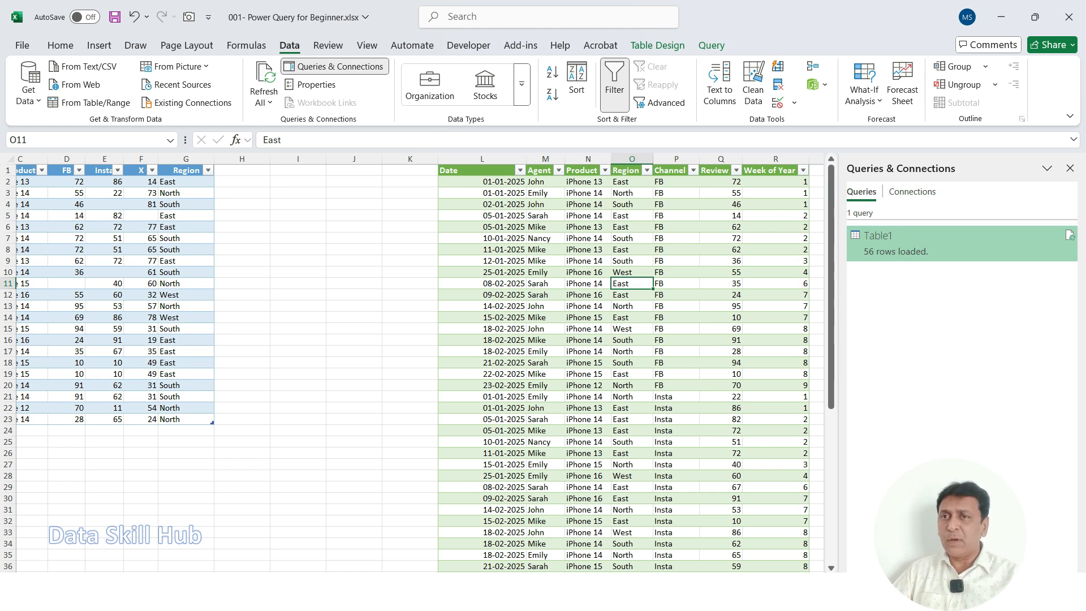
{"action": "mouse_move", "coordinate": [603, 280]}
{"action": "left_mouse_down"}
{"action": "mouse_move", "coordinate": [628, 286]}
{"action": "mouse_move", "coordinate": [678, 257]}
{"action": "left_mouse_up"}
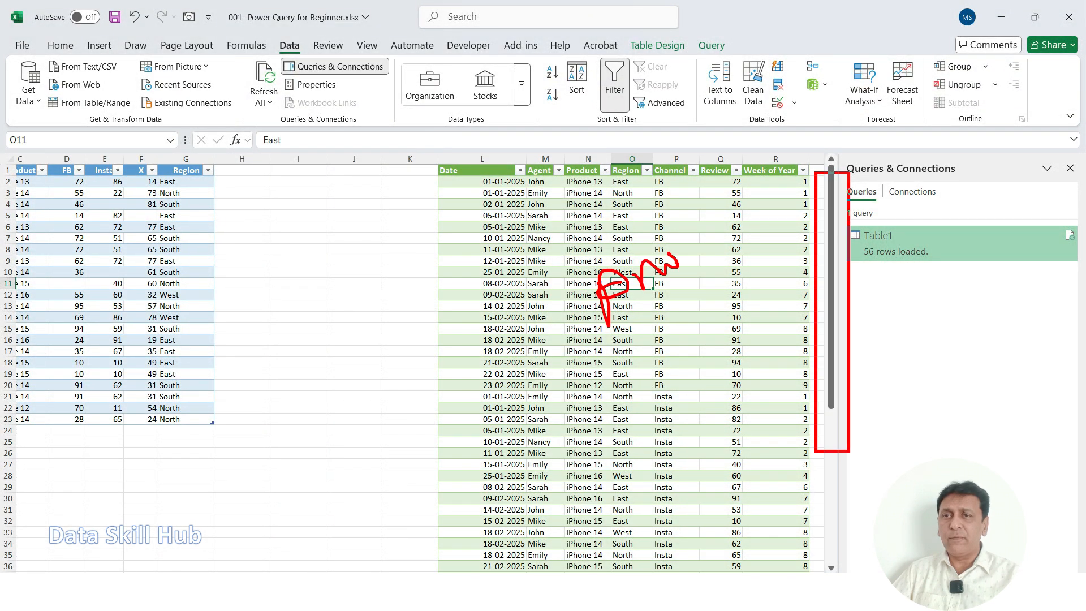
{"action": "left_click_drag", "start_coordinate": [759, 260], "coordinate": [818, 244]}
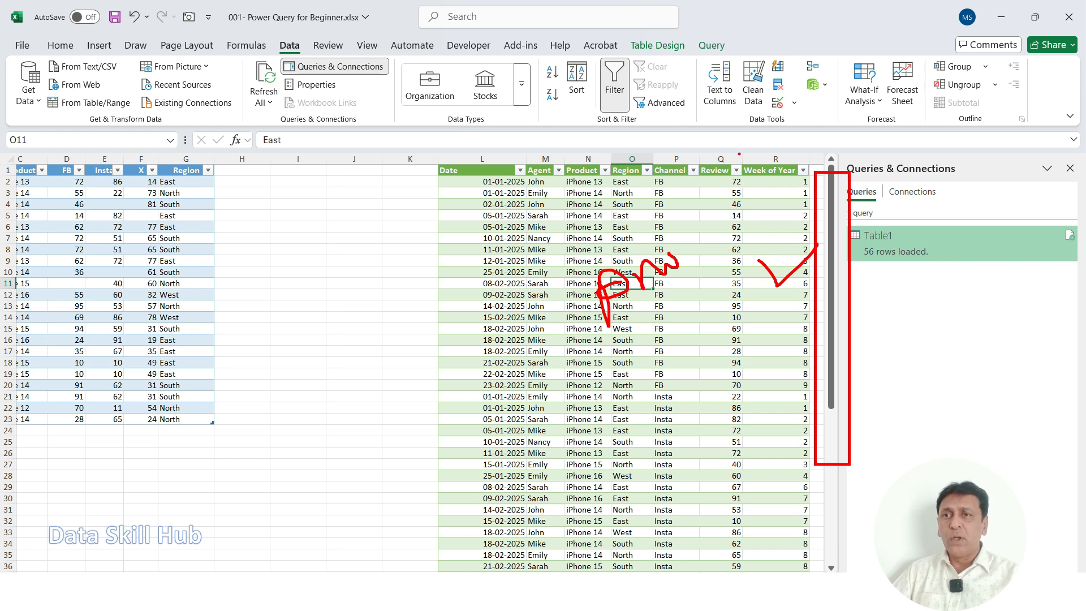
{"action": "key", "text": "Escape"}
Step: Look over the whole reloaded output table from the Date column to the Week of Year column
{"action": "left_click", "coordinate": [545, 250]}
{"action": "key", "text": "Right"}
{"action": "key", "text": "Right"}
{"action": "key", "text": "Right"}
{"action": "key", "text": "Right"}
{"action": "key", "text": "Right"}
{"action": "key", "text": "Right"}
{"action": "key", "text": "Right"}
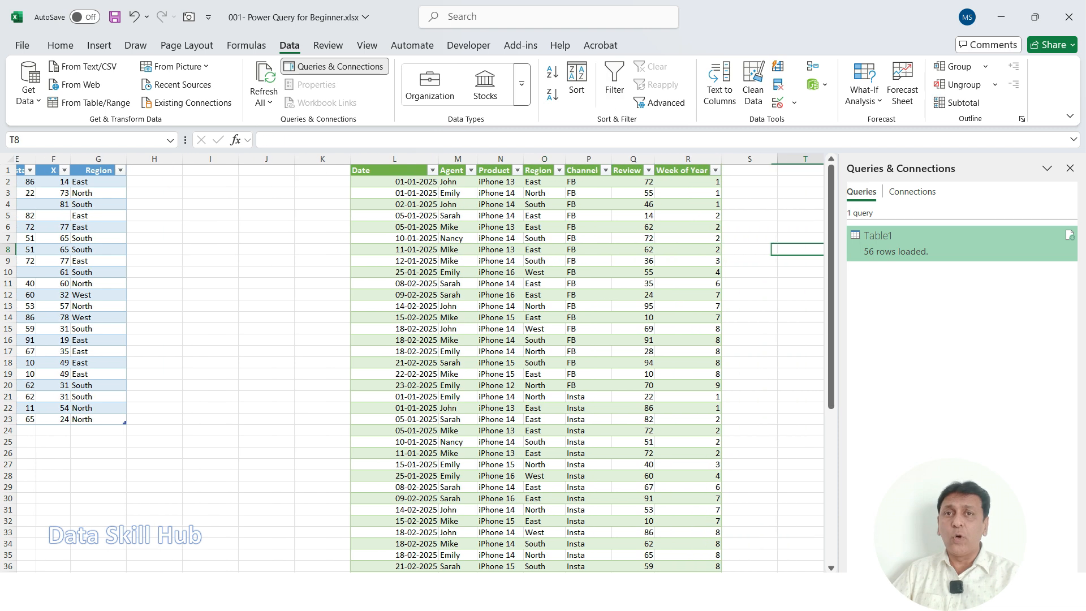
{"action": "key", "text": "Left"}
{"action": "key", "text": "Left"}
{"action": "key", "text": "Left"}
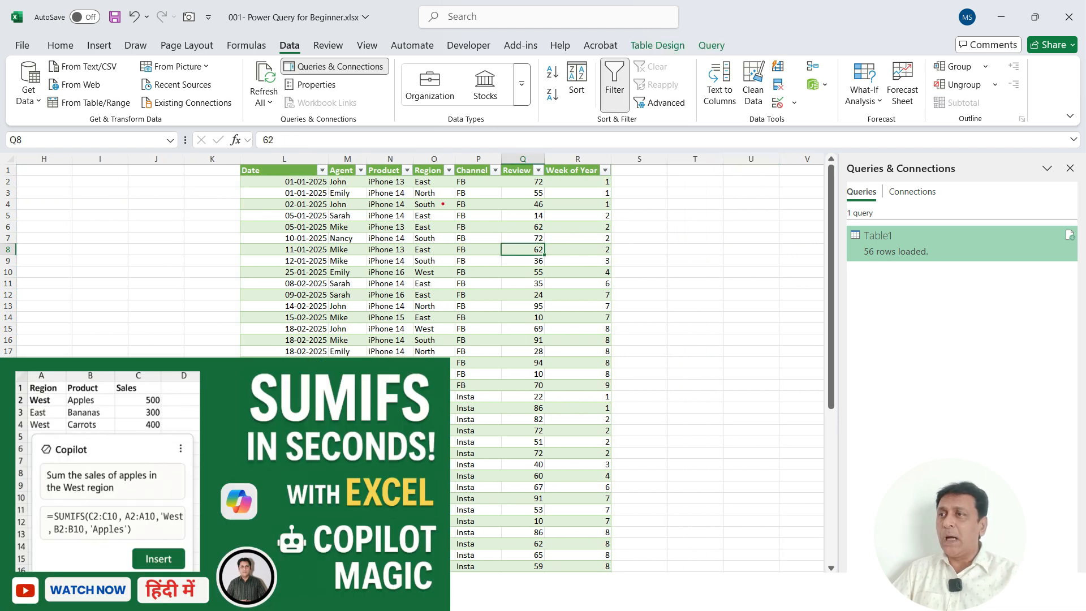
{"action": "mouse_move", "coordinate": [238, 163]}
{"action": "left_mouse_down"}
{"action": "mouse_move", "coordinate": [583, 497]}
{"action": "mouse_move", "coordinate": [614, 543]}
{"action": "left_mouse_up"}
{"action": "left_click_drag", "start_coordinate": [459, 306], "coordinate": [550, 278]}
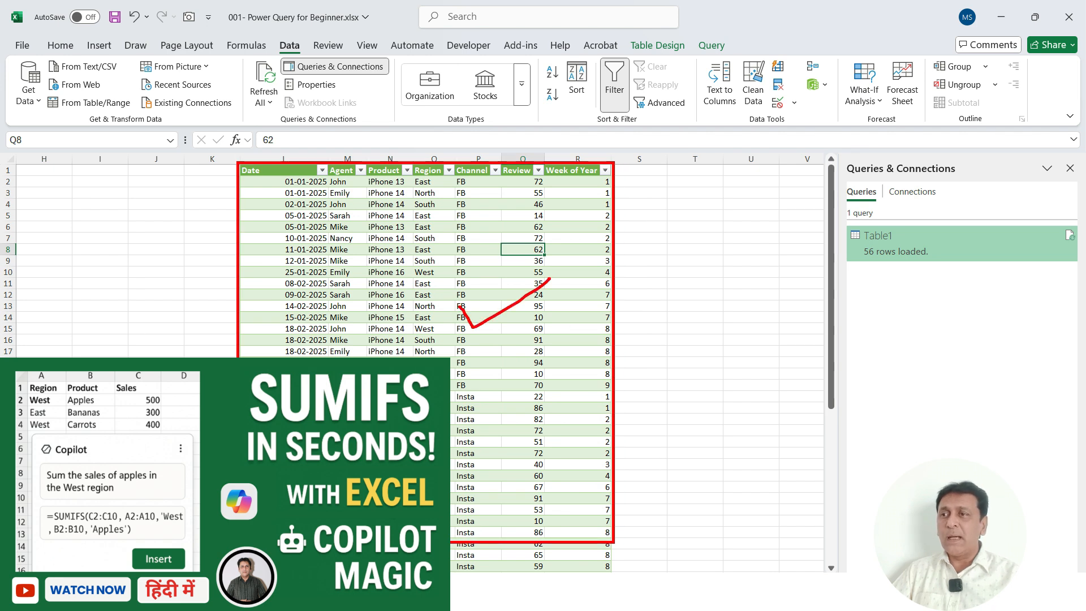
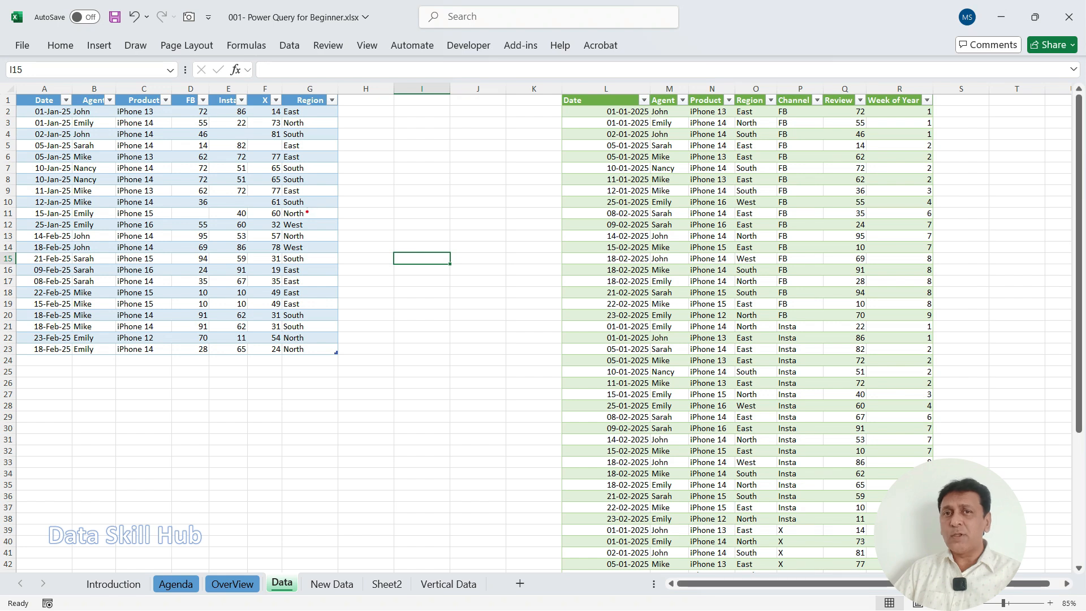
Step: Leave the Data sheet and open the workbook's Introduction sheet
{"action": "mouse_move", "coordinate": [306, 214]}
{"action": "left_mouse_down"}
{"action": "mouse_move", "coordinate": [413, 193]}
{"action": "mouse_move", "coordinate": [399, 206]}
{"action": "left_mouse_up"}
{"action": "key", "text": "Escape"}
{"action": "left_click", "coordinate": [112, 584]}
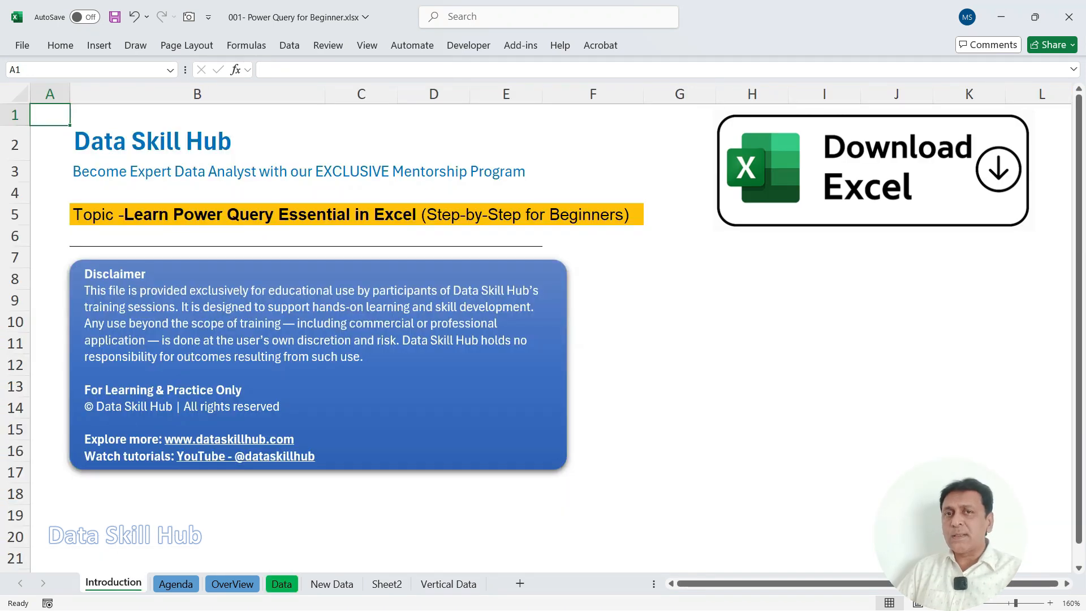